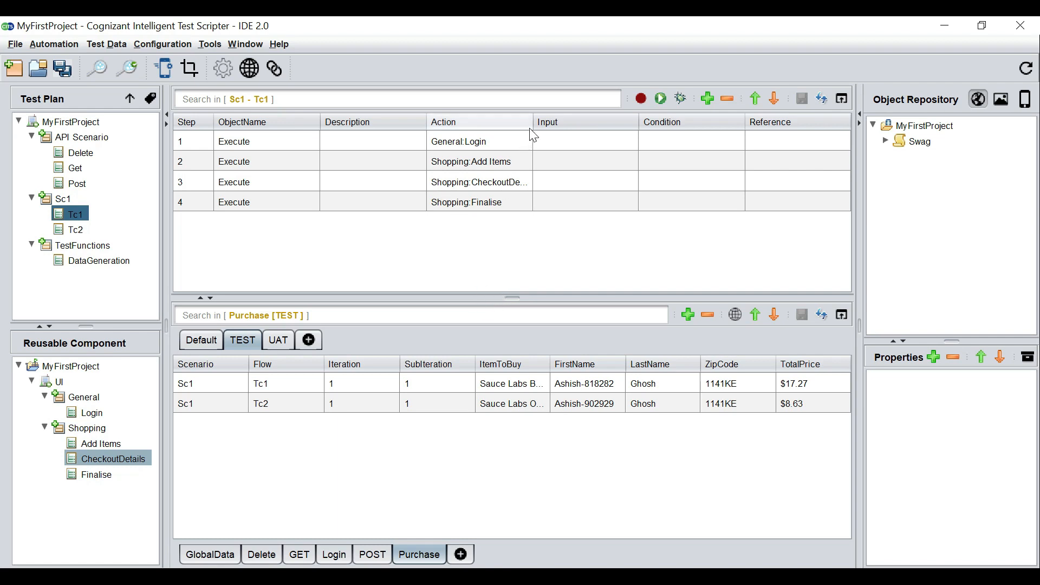
Widen the Action column of test case Tc1 and set a breakpoint on step 2, Shopping:Add Items.
{"action": "left_click_drag", "start_coordinate": [534, 123], "coordinate": [546, 122]}
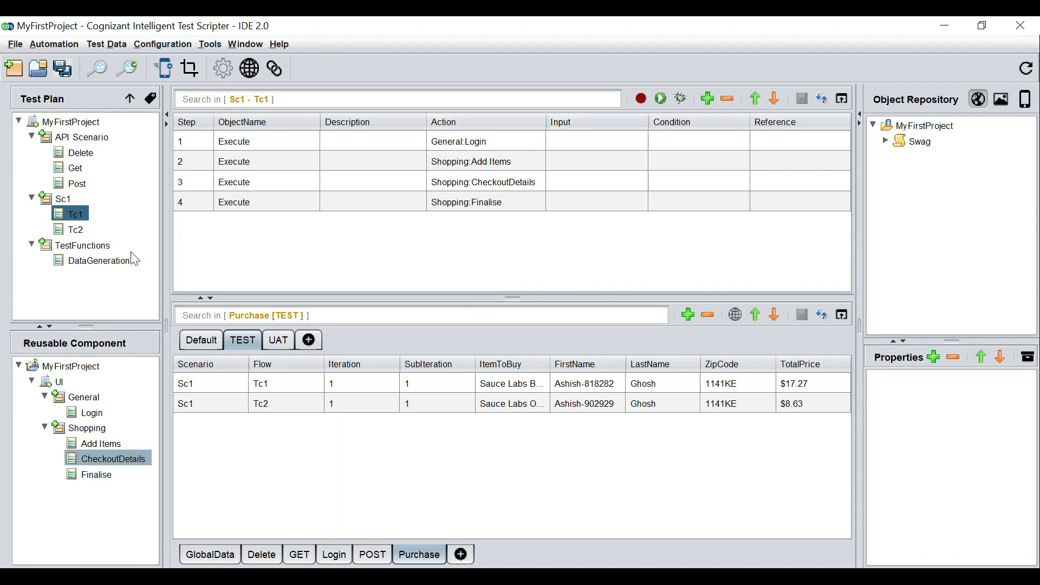
{"action": "left_click", "coordinate": [201, 169]}
{"action": "right_click", "coordinate": [201, 169]}
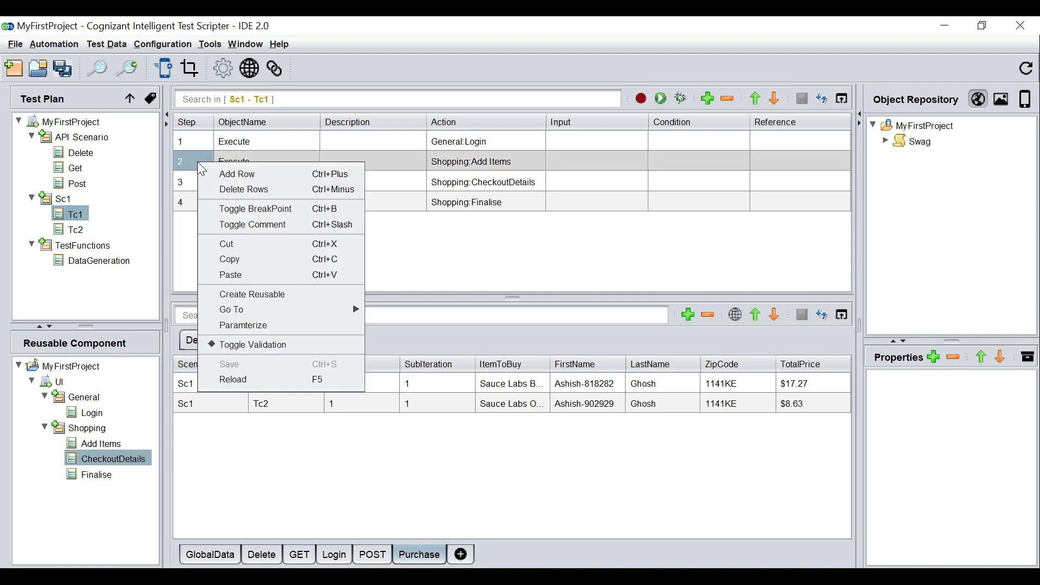
{"action": "left_click", "coordinate": [187, 161]}
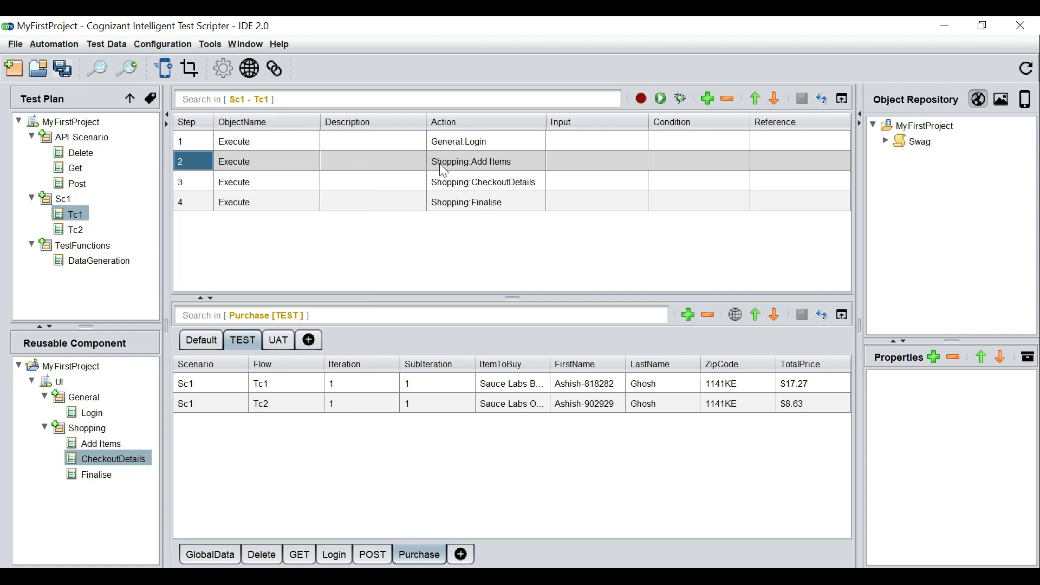
{"action": "right_click", "coordinate": [196, 163]}
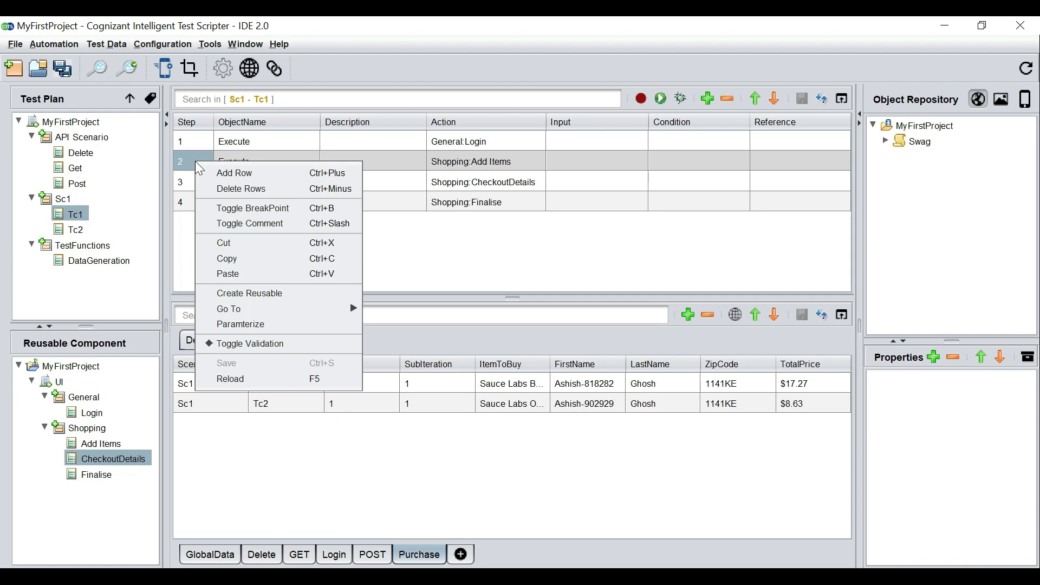
{"action": "left_click", "coordinate": [183, 158]}
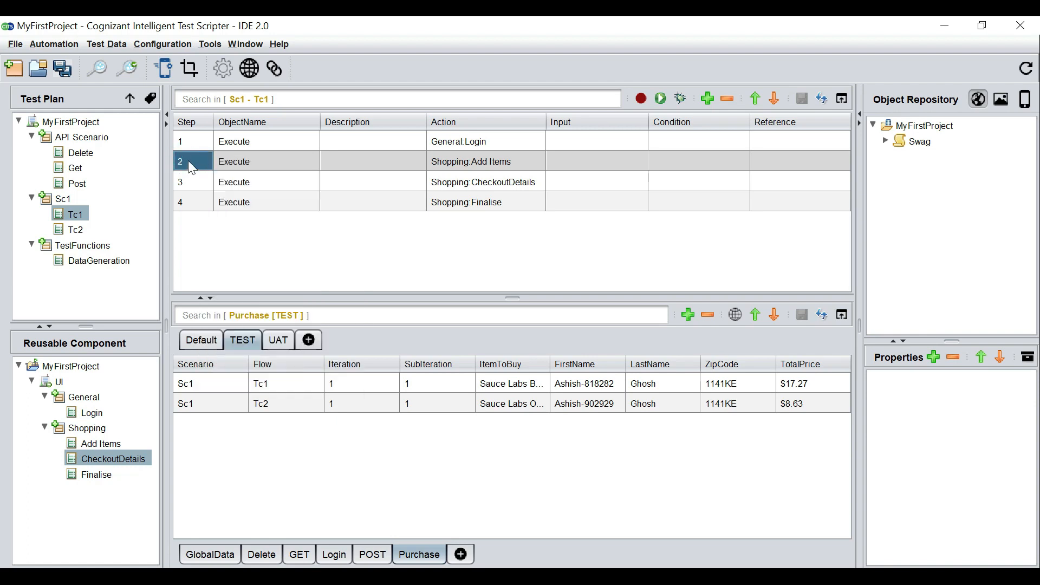
{"action": "right_click", "coordinate": [189, 162]}
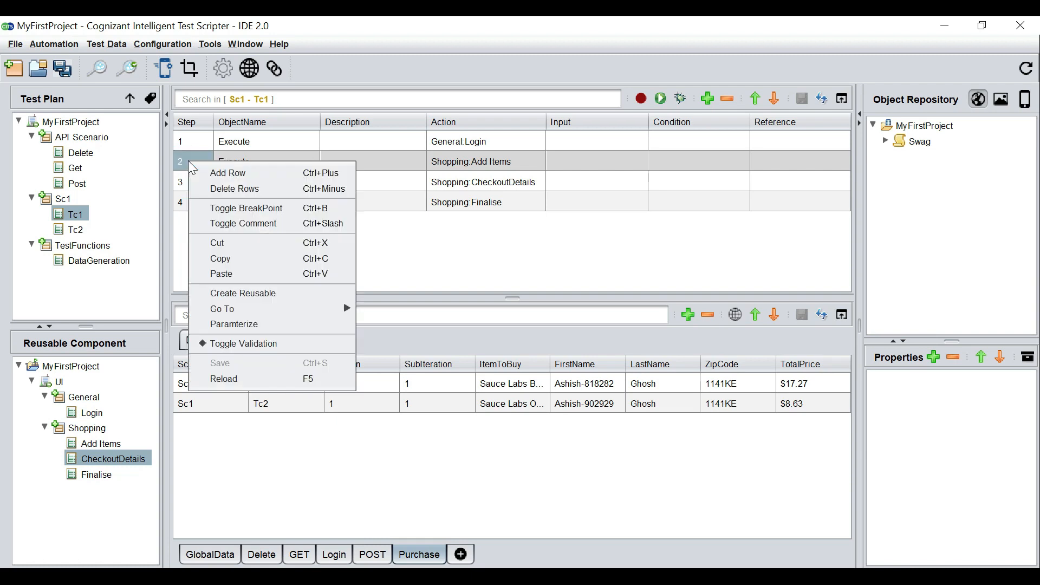
{"action": "left_click", "coordinate": [246, 212]}
{"action": "left_click", "coordinate": [231, 175]}
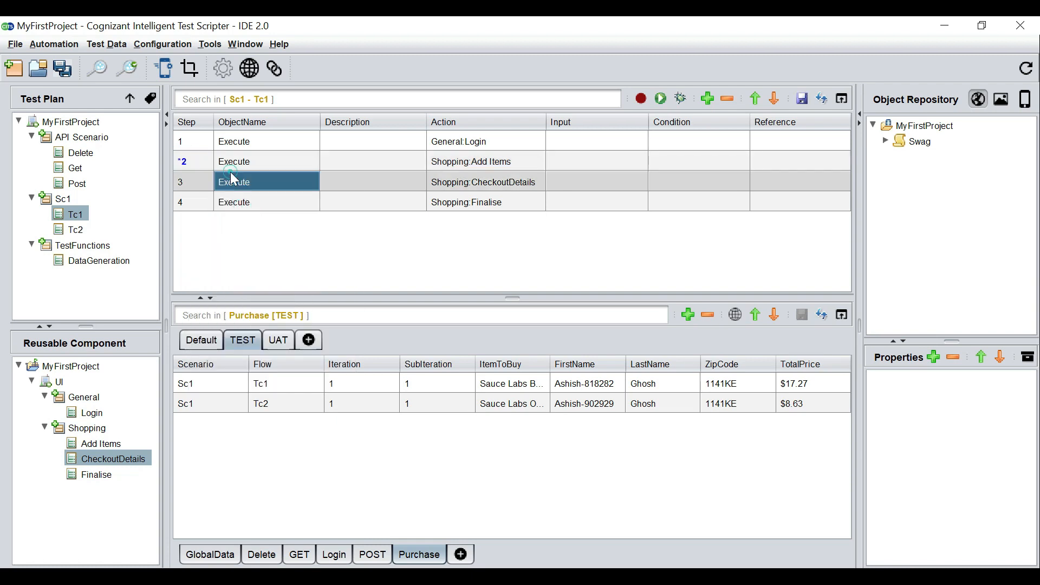
{"action": "left_click", "coordinate": [197, 166]}
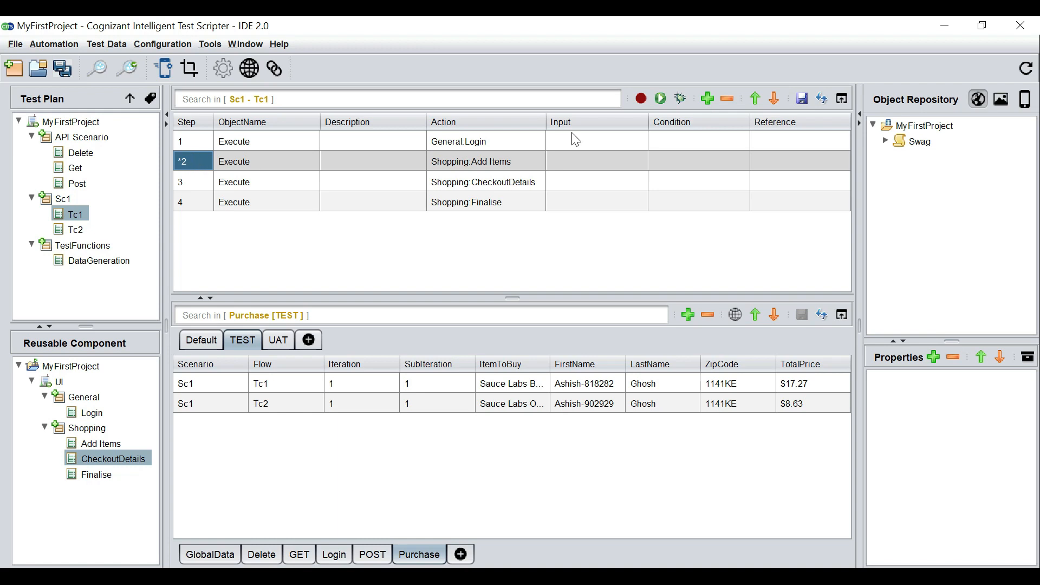
Open the CheckoutDetails reusable from step 3 of Tc1 and set a breakpoint on its step 7, Continue.
{"action": "left_click", "coordinate": [465, 184]}
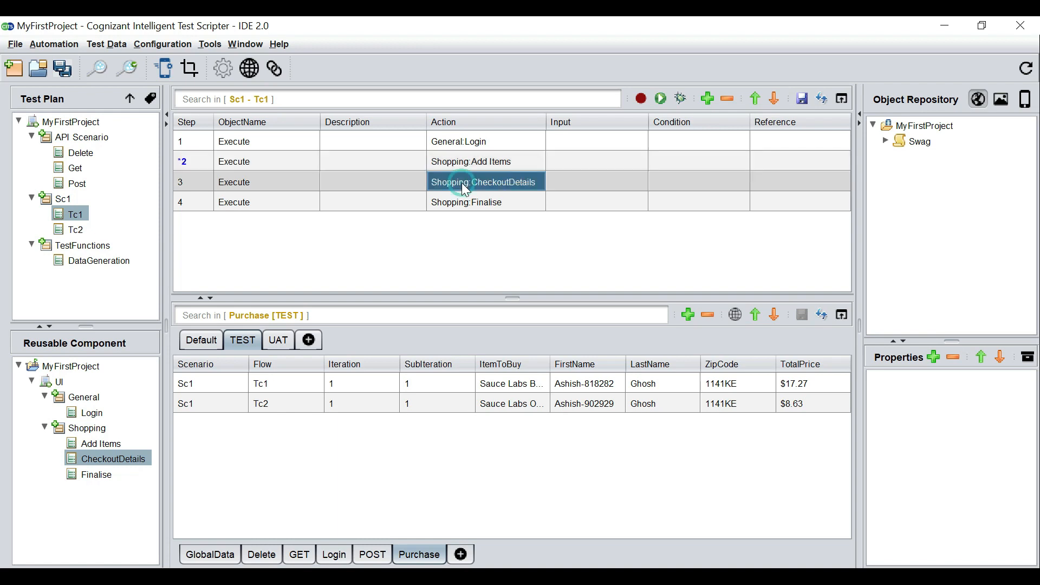
{"action": "right_click", "coordinate": [460, 180]}
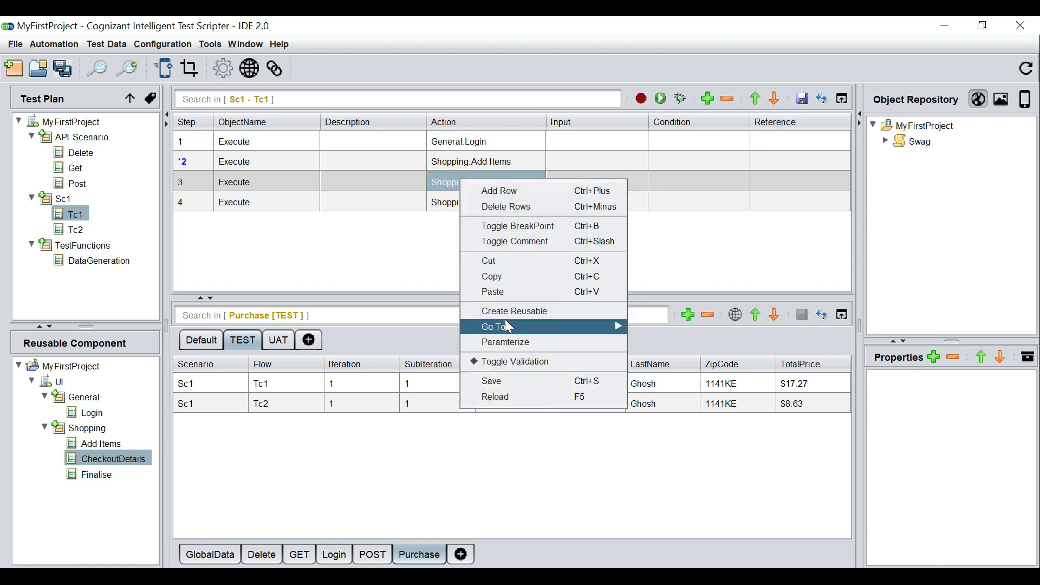
{"action": "mouse_move", "coordinate": [506, 325]}
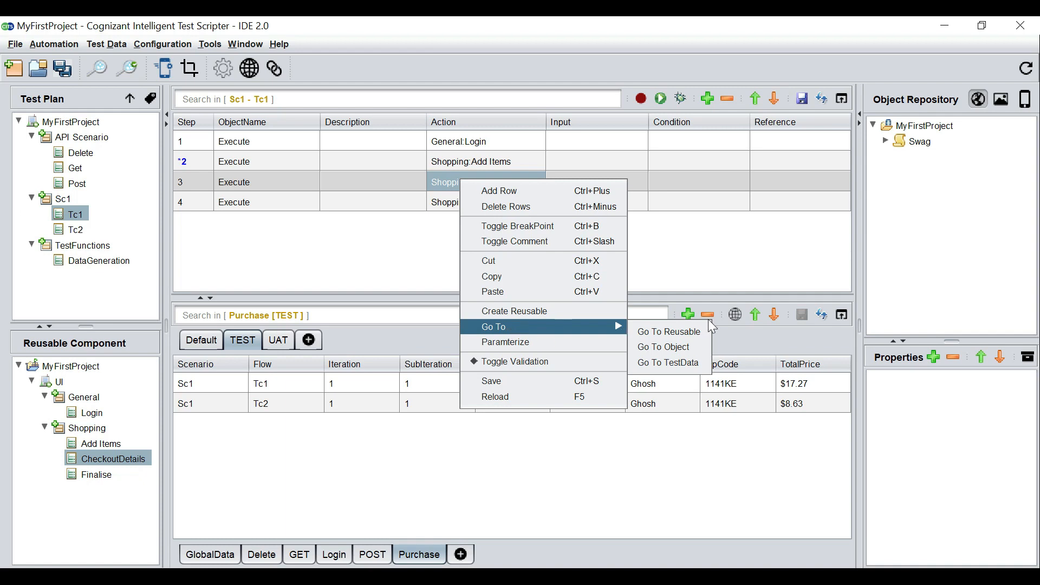
{"action": "left_click", "coordinate": [670, 332]}
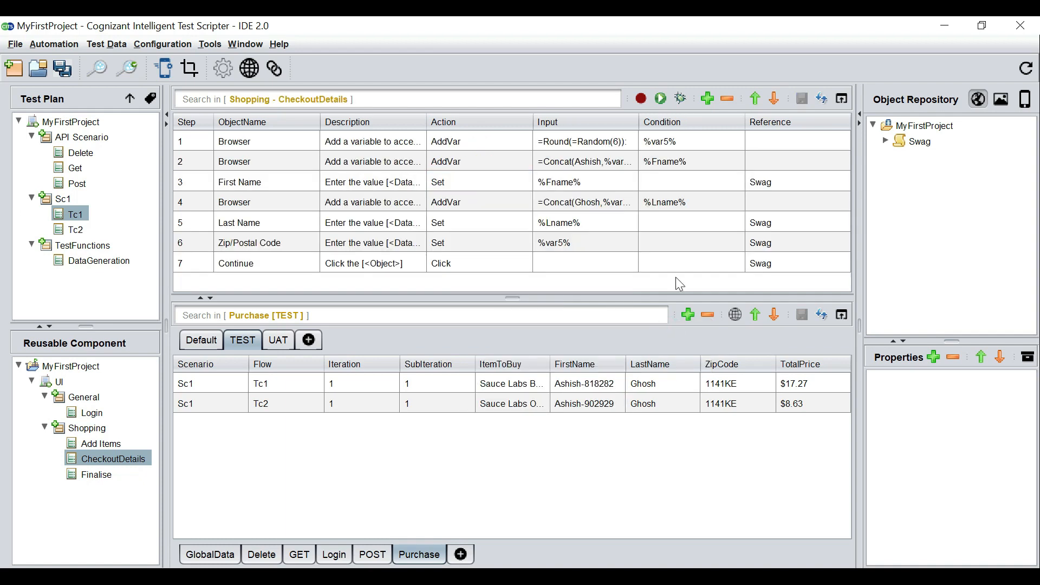
{"action": "left_click", "coordinate": [193, 263]}
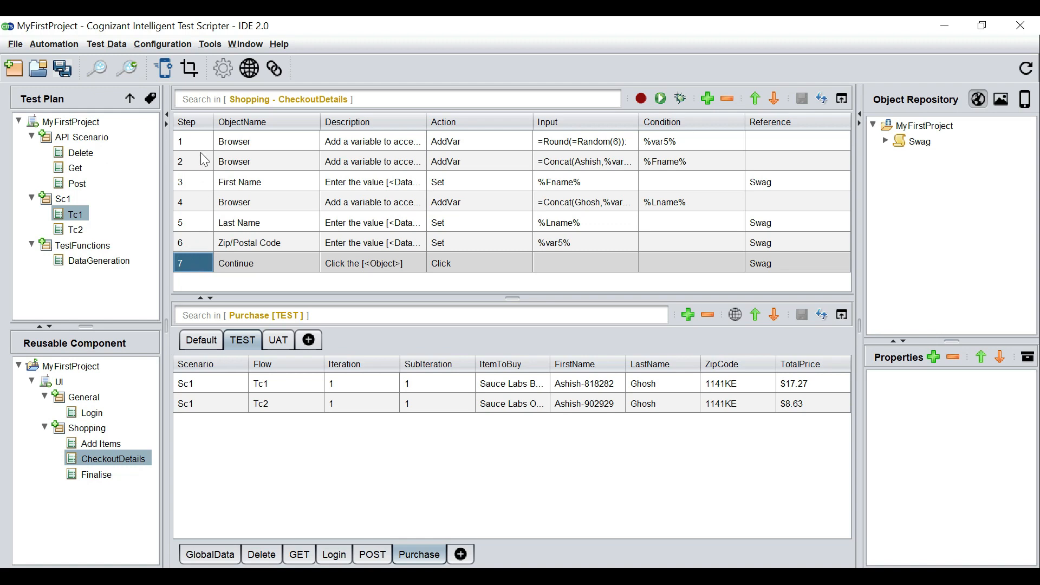
{"action": "right_click", "coordinate": [195, 268]}
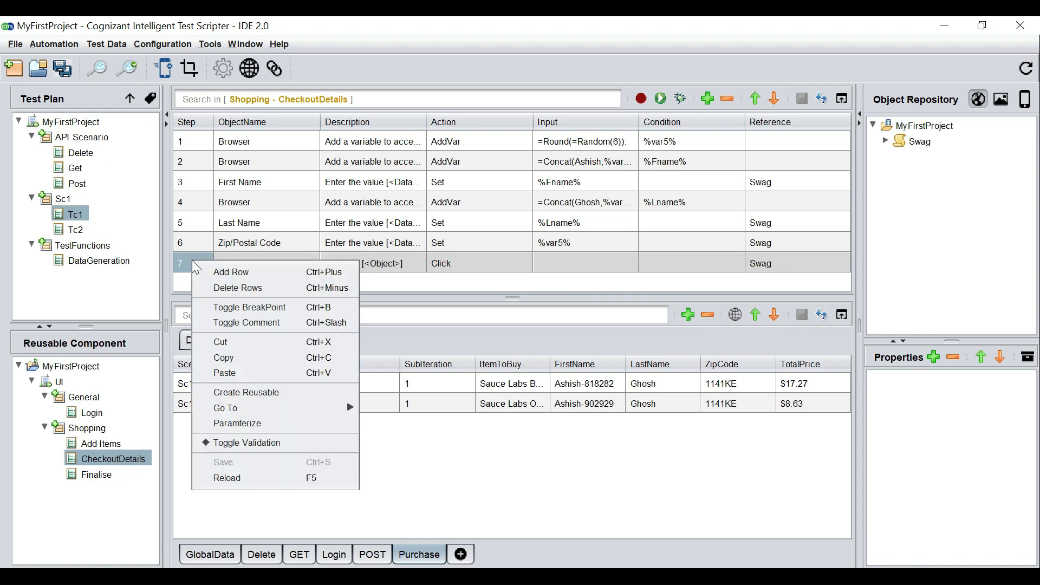
{"action": "left_click", "coordinate": [247, 309]}
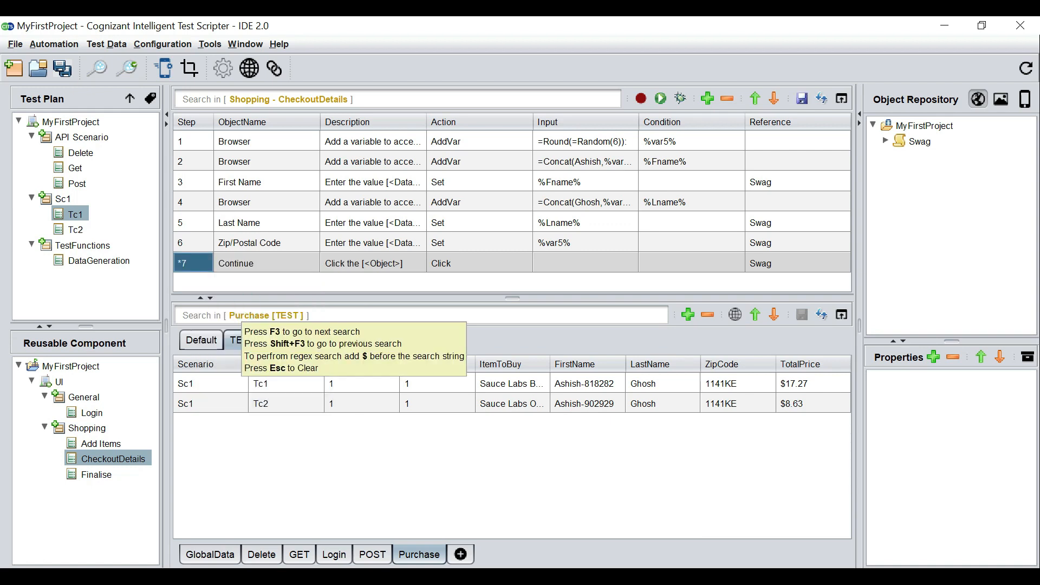
Reopen test case Tc1 under scenario Sc1 and save the whole project.
{"action": "left_click", "coordinate": [74, 213]}
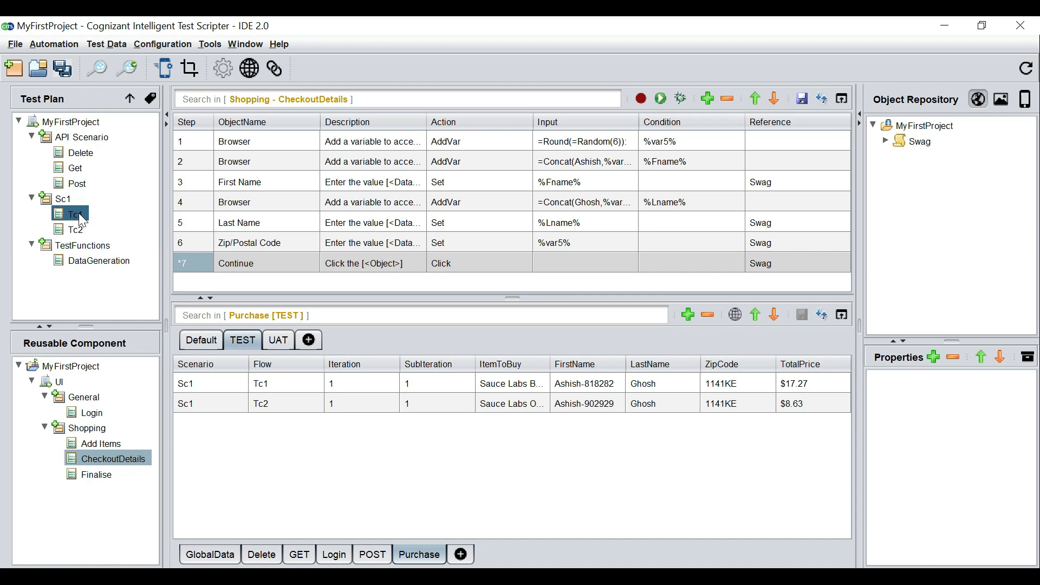
{"action": "double_click", "coordinate": [80, 217]}
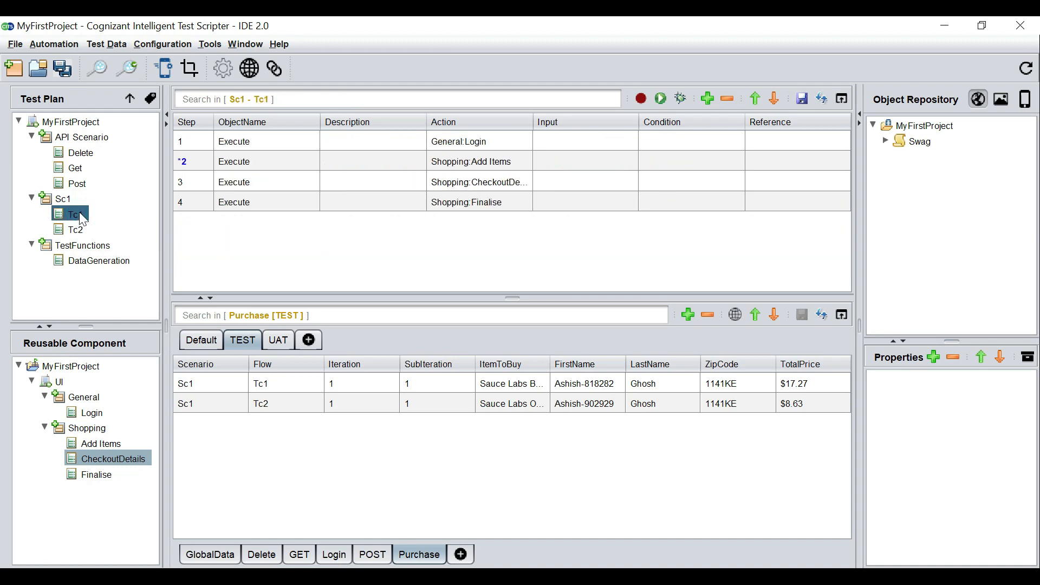
{"action": "left_click", "coordinate": [63, 69]}
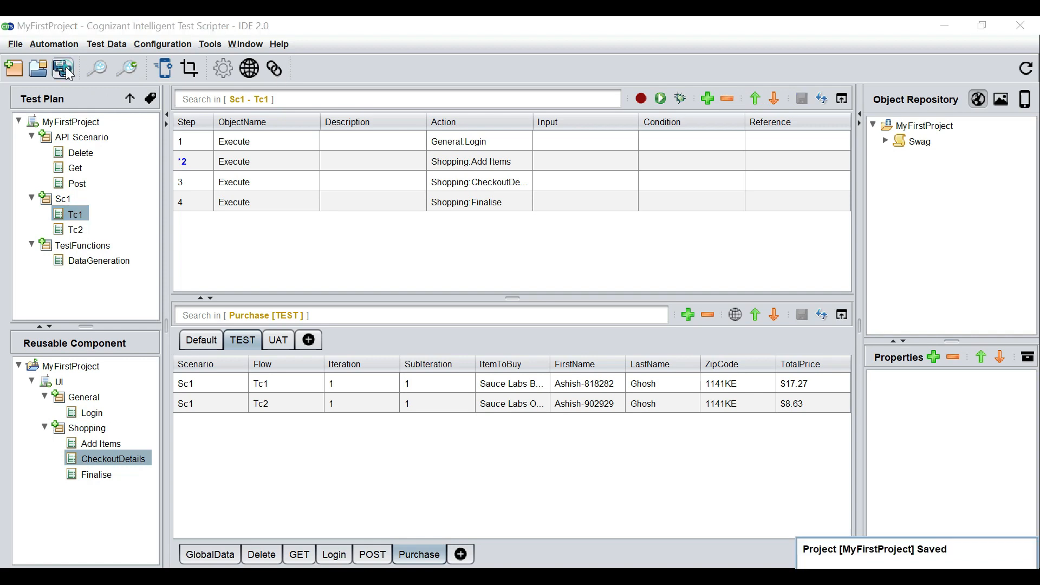
Start a debug run of test case Tc1.
{"action": "left_click", "coordinate": [681, 100]}
{"action": "left_click", "coordinate": [707, 129]}
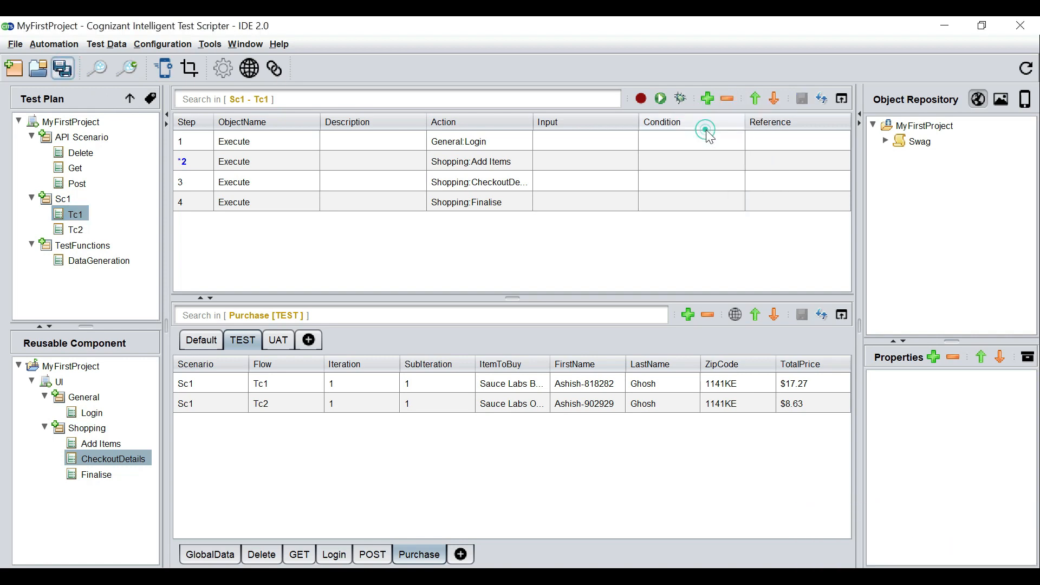
{"action": "left_click", "coordinate": [680, 99]}
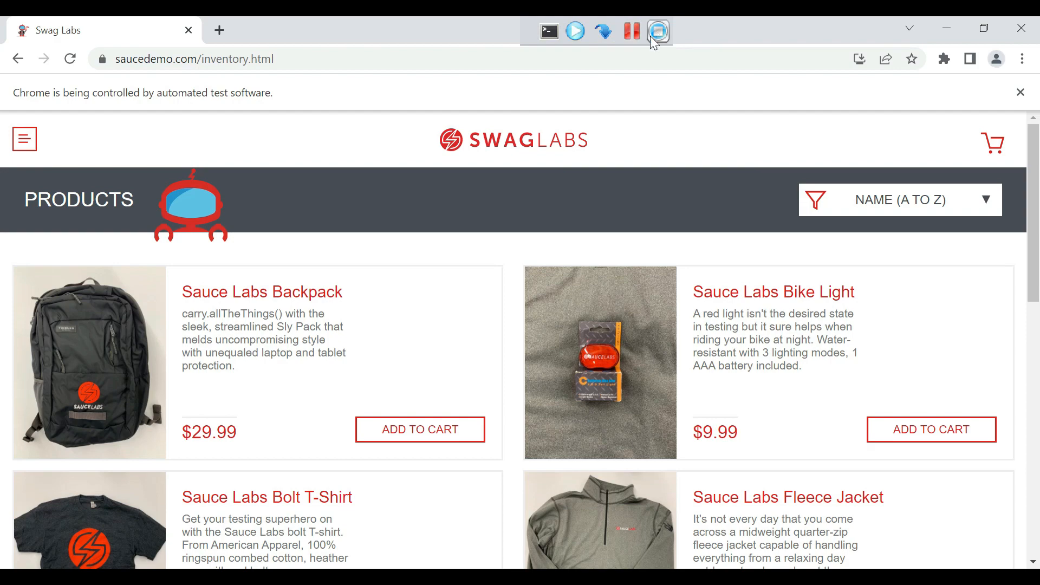
Open the debug console and examine the logged login steps, from opening the URL through entering the credentials to clicking Login.
{"action": "left_click", "coordinate": [550, 32]}
{"action": "left_click_drag", "start_coordinate": [507, 150], "coordinate": [410, 140]}
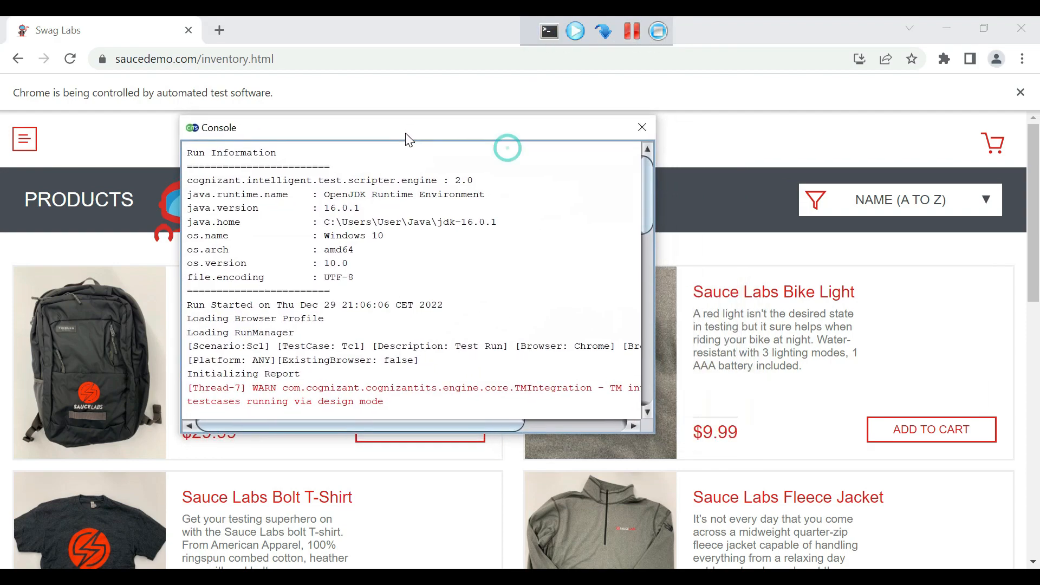
{"action": "left_click_drag", "start_coordinate": [644, 203], "coordinate": [652, 366]}
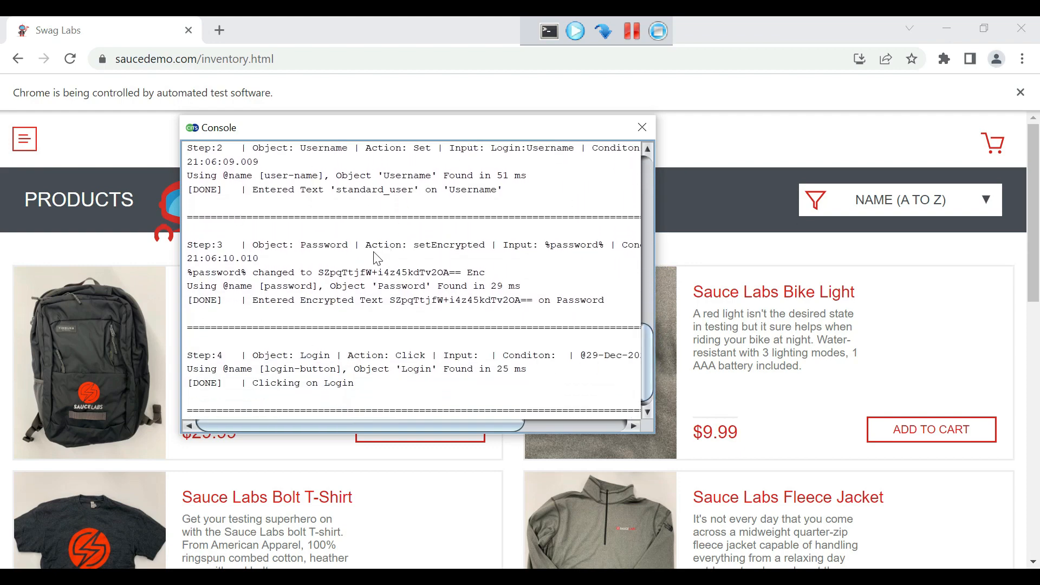
{"action": "scroll", "coordinate": [378, 259], "scroll_direction": "down", "scroll_amount": 1}
{"action": "scroll", "coordinate": [348, 270], "scroll_direction": "up", "scroll_amount": 2}
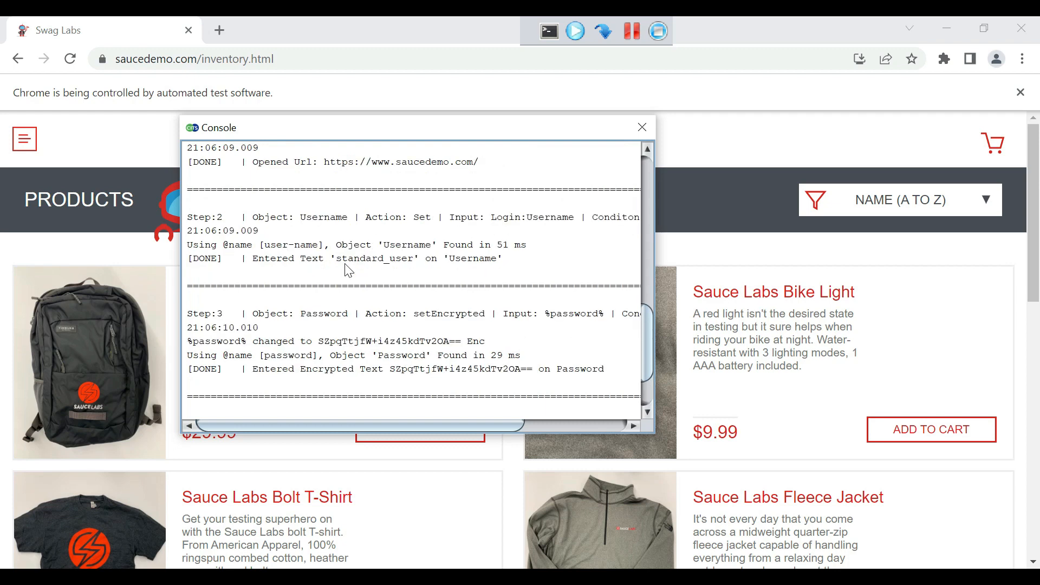
{"action": "scroll", "coordinate": [348, 270], "scroll_direction": "up", "scroll_amount": 2}
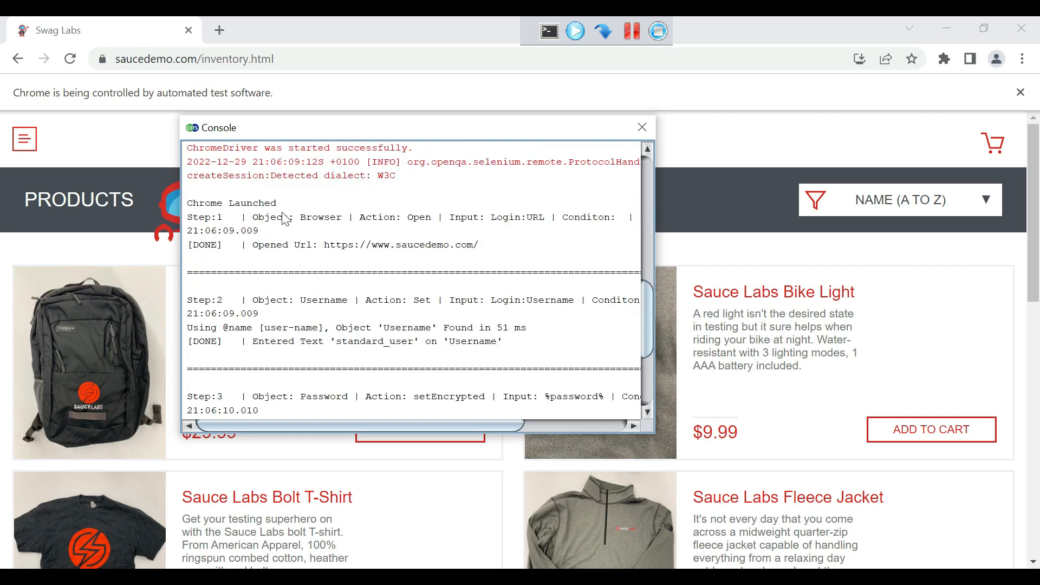
{"action": "left_click_drag", "start_coordinate": [265, 217], "coordinate": [451, 217]}
{"action": "left_click_drag", "start_coordinate": [324, 245], "coordinate": [416, 248]}
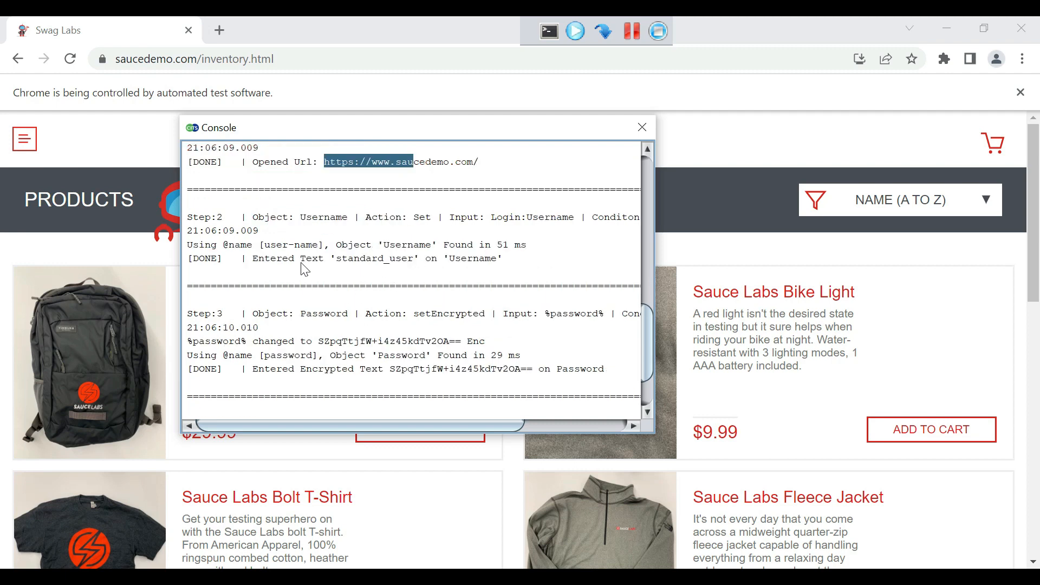
{"action": "left_click_drag", "start_coordinate": [300, 259], "coordinate": [465, 260]}
{"action": "left_click_drag", "start_coordinate": [312, 288], "coordinate": [513, 288]}
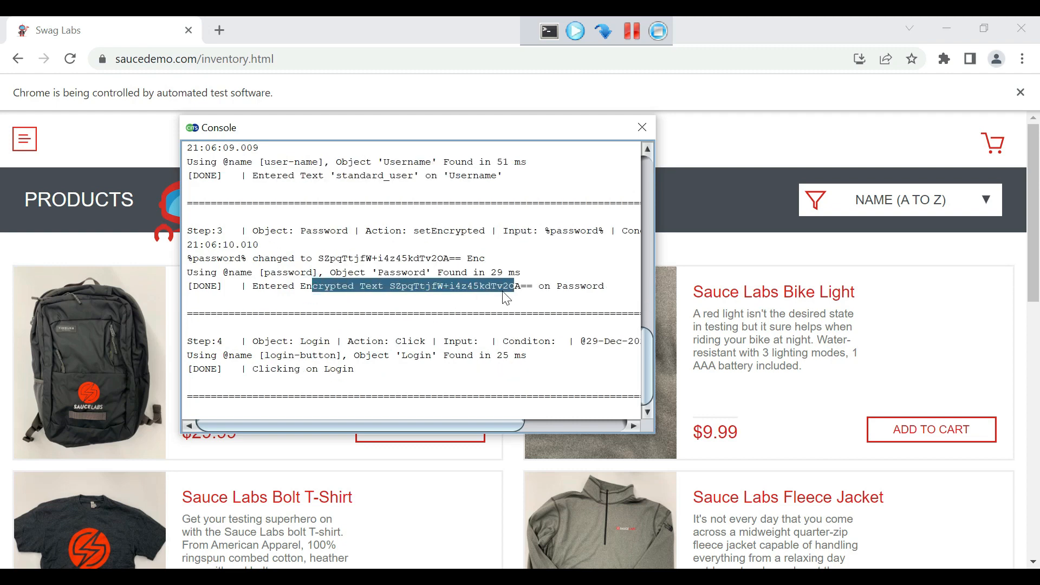
{"action": "left_click", "coordinate": [288, 368]}
{"action": "left_click_drag", "start_coordinate": [288, 368], "coordinate": [348, 369]}
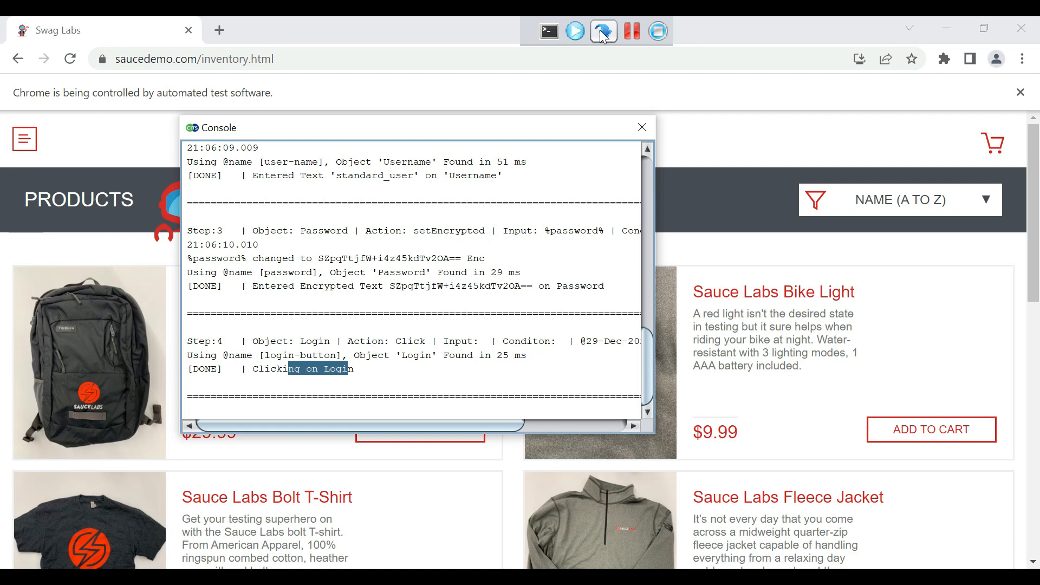
Move the console away from the product list and step through the debug run until the Sauce Labs Bolt T-Shirt is added to the cart.
{"action": "left_click_drag", "start_coordinate": [511, 137], "coordinate": [855, 120]}
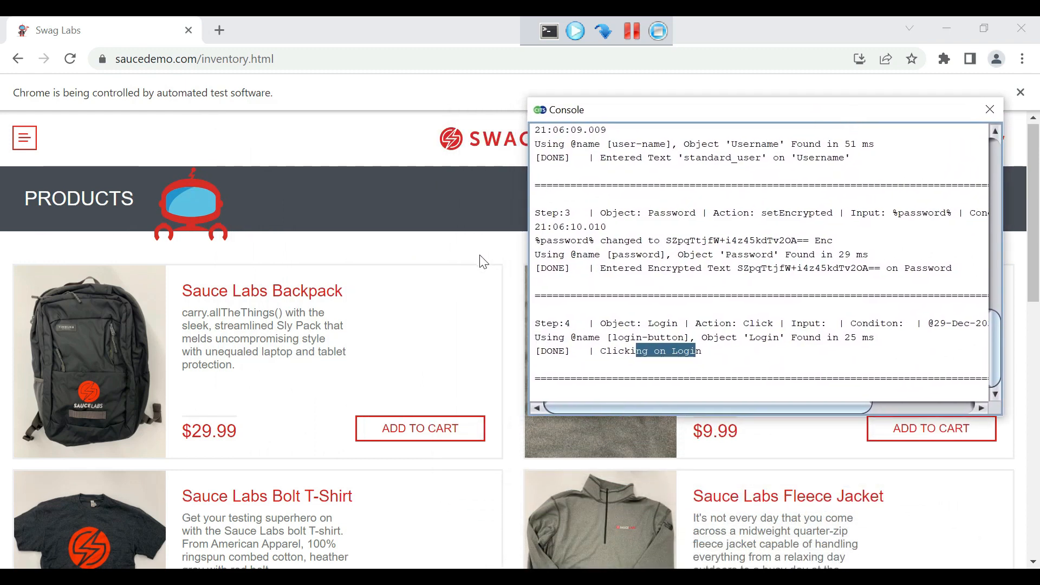
{"action": "scroll", "coordinate": [484, 261], "scroll_direction": "down", "scroll_amount": 3}
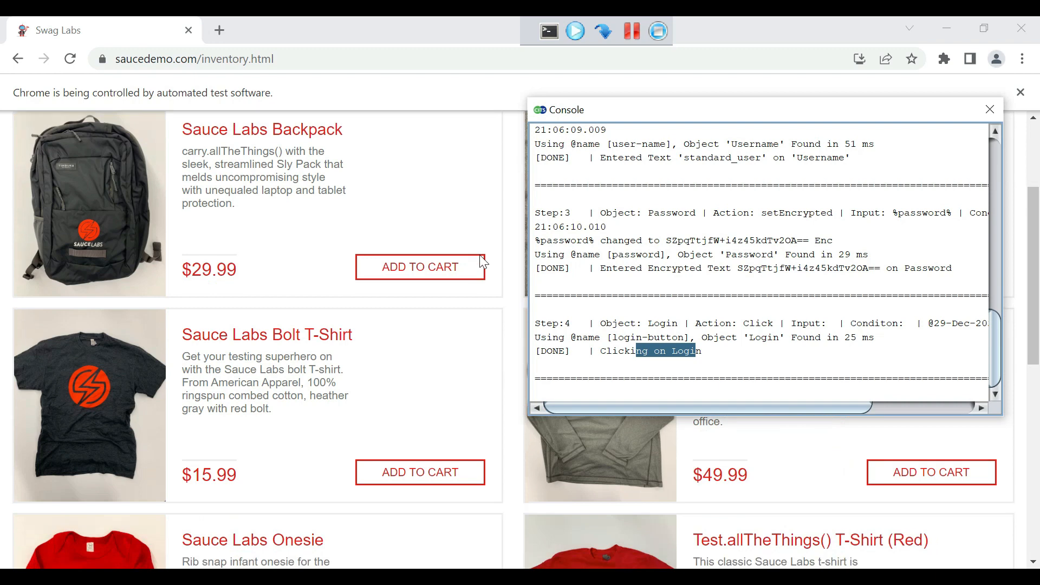
{"action": "left_click", "coordinate": [604, 32]}
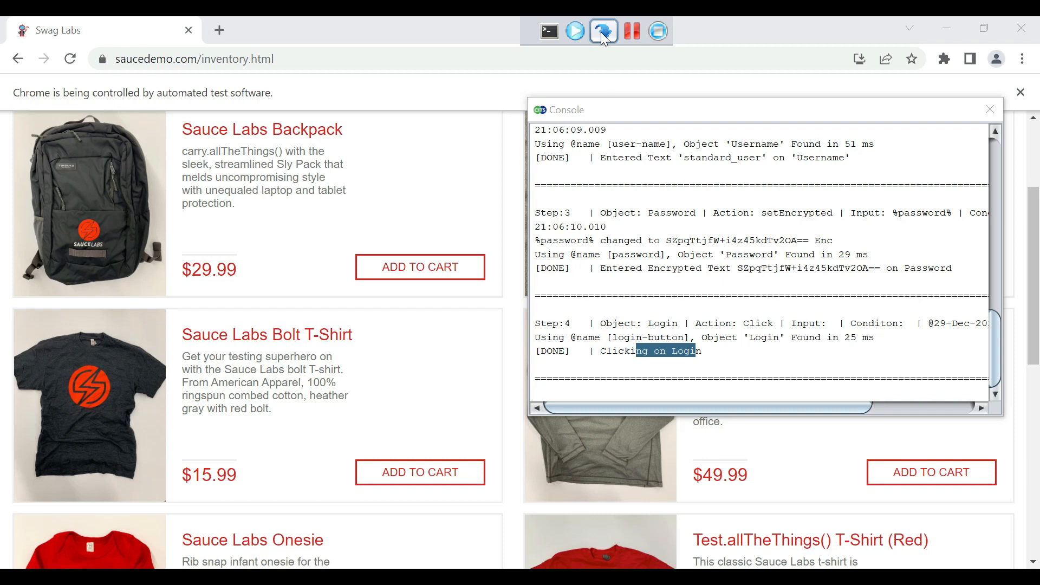
{"action": "left_click", "coordinate": [605, 35]}
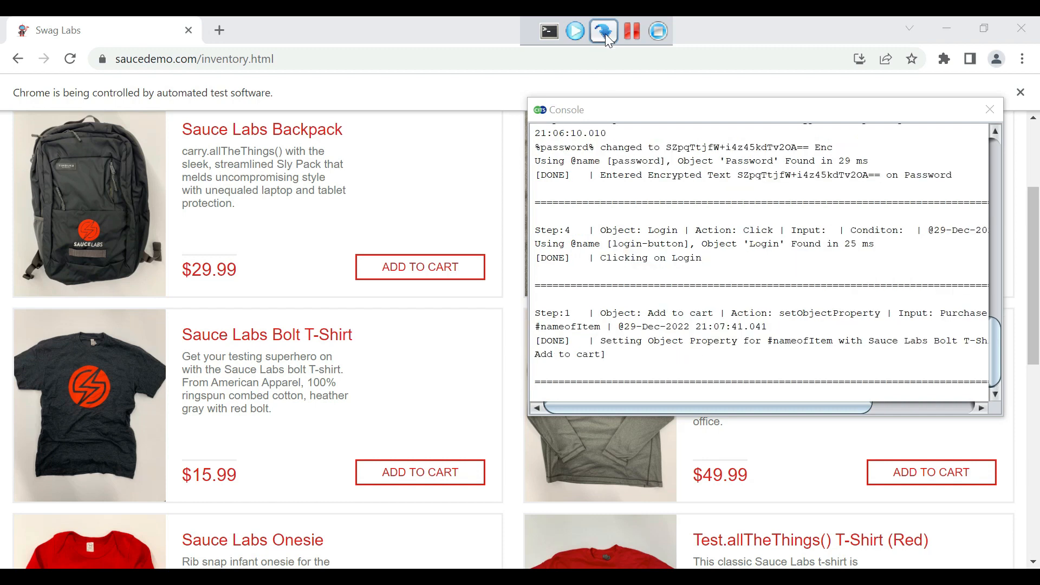
{"action": "left_click", "coordinate": [606, 34]}
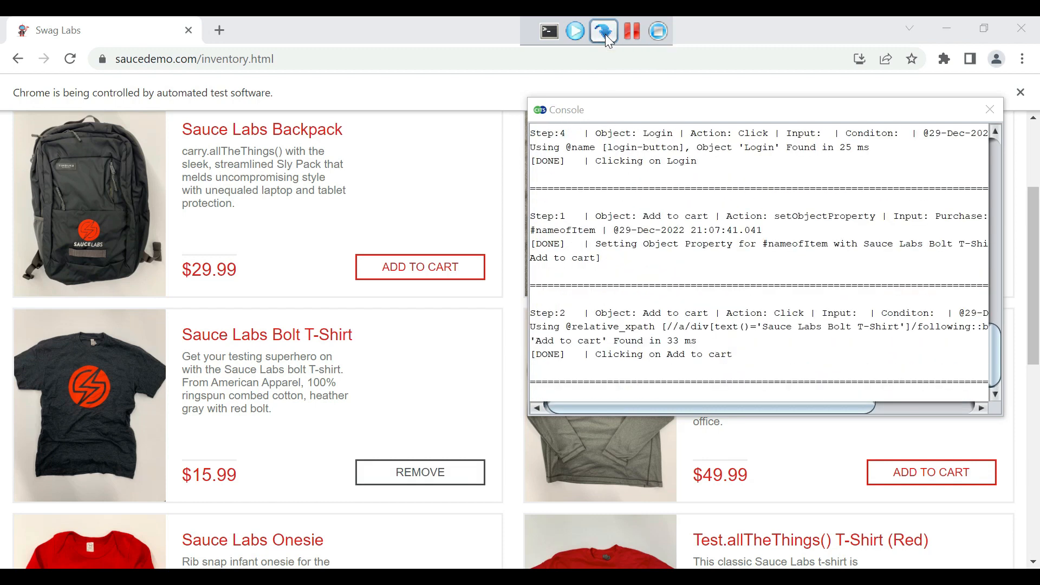
Examine the console log entries for the two executed Add to cart steps.
{"action": "scroll", "coordinate": [717, 290], "scroll_direction": "up", "scroll_amount": 2}
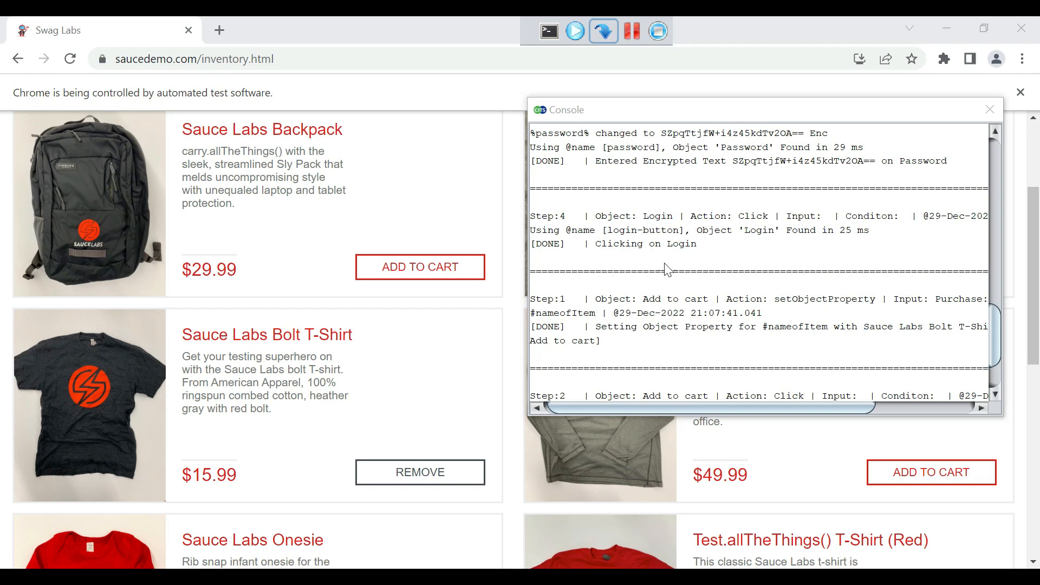
{"action": "scroll", "coordinate": [685, 320], "scroll_direction": "down", "scroll_amount": 2}
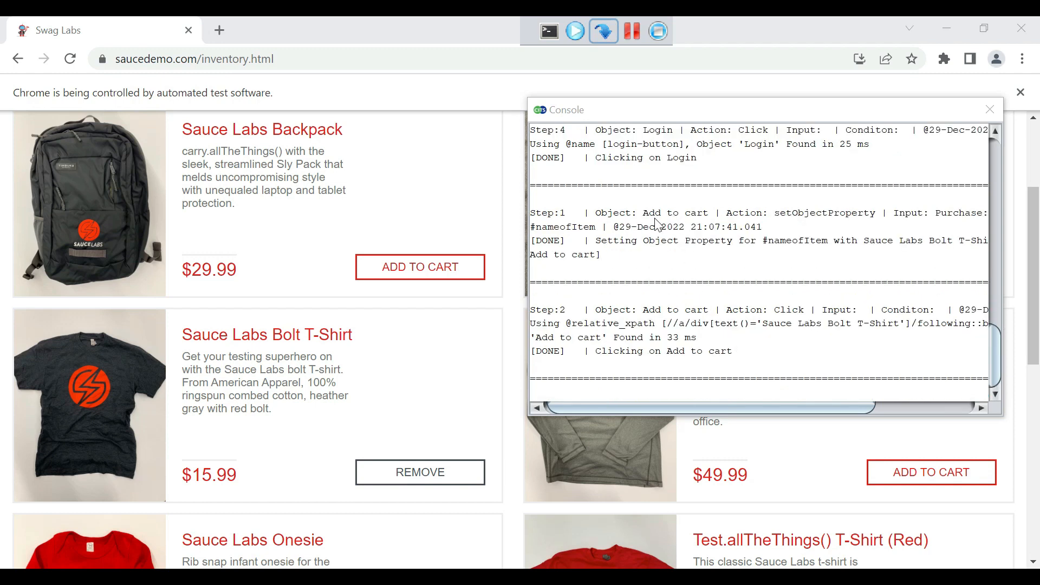
{"action": "left_click_drag", "start_coordinate": [644, 213], "coordinate": [712, 214]}
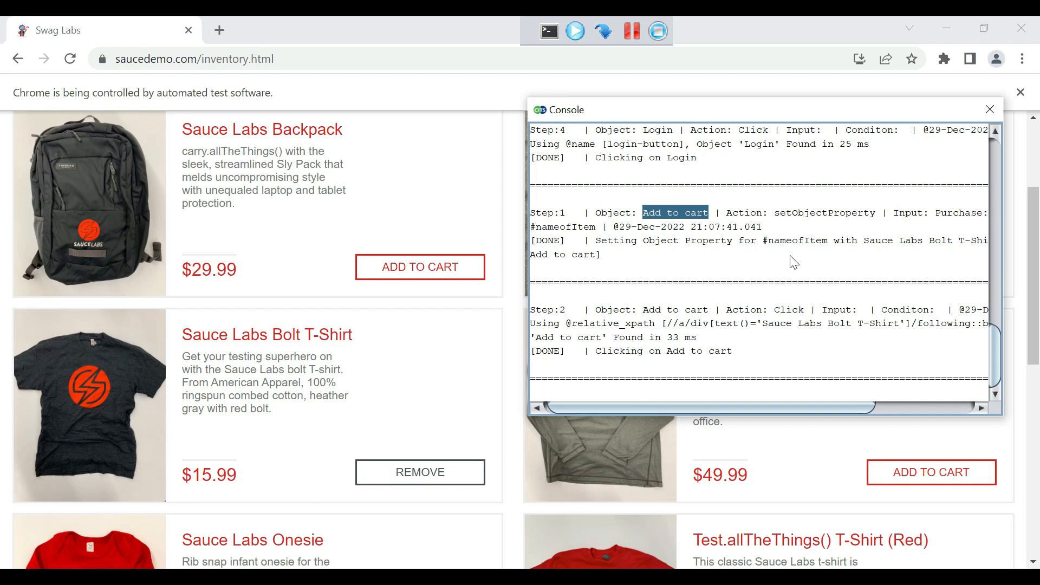
Check the item name used in the console's setObjectProperty entry and in the relative XPath of the Add to cart click.
{"action": "left_click_drag", "start_coordinate": [835, 411], "coordinate": [866, 406]}
{"action": "left_click_drag", "start_coordinate": [818, 243], "coordinate": [948, 245]}
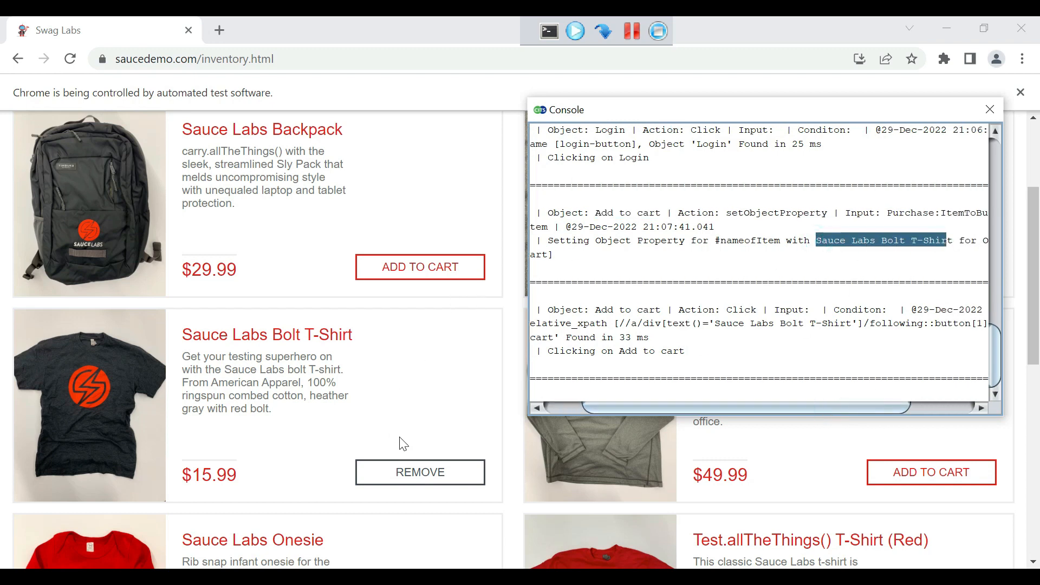
{"action": "left_click_drag", "start_coordinate": [694, 408], "coordinate": [625, 410]}
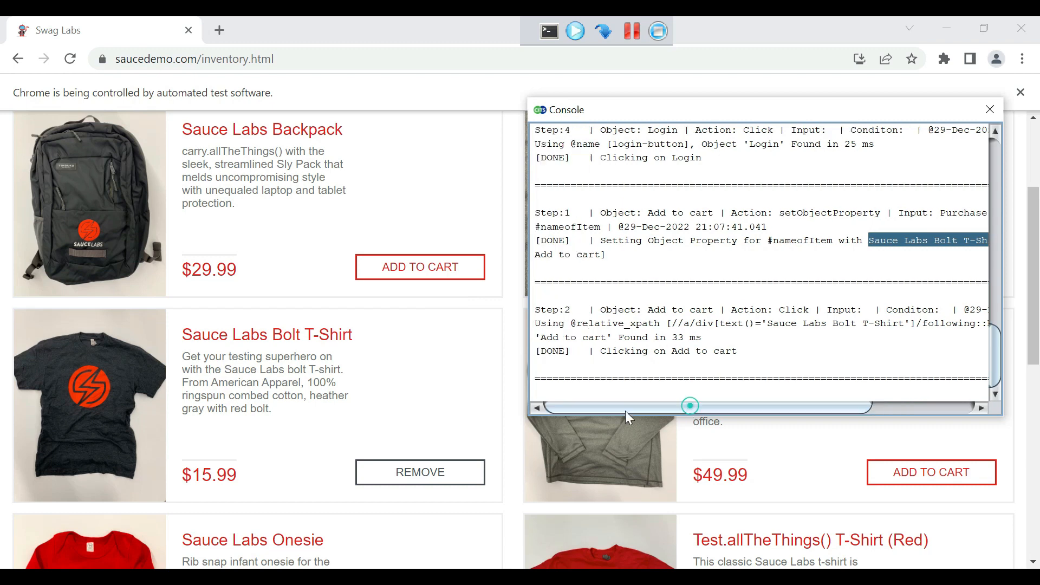
{"action": "left_click_drag", "start_coordinate": [769, 332], "coordinate": [885, 335]}
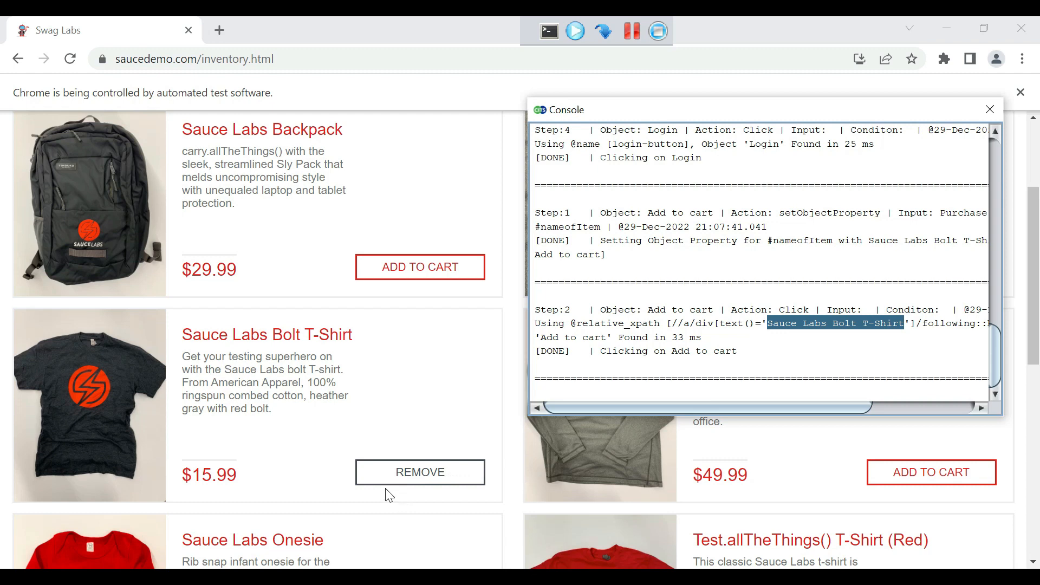
Move the console clear of the product list and advance the debug run one step to execute the Cart Icon click.
{"action": "left_click_drag", "start_coordinate": [728, 115], "coordinate": [734, 206]}
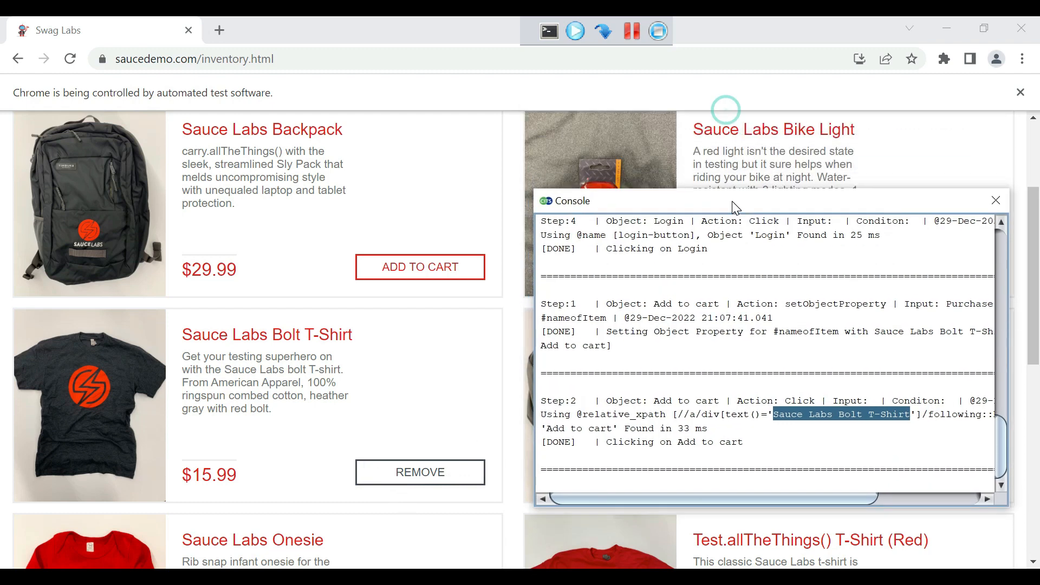
{"action": "left_click", "coordinate": [608, 37]}
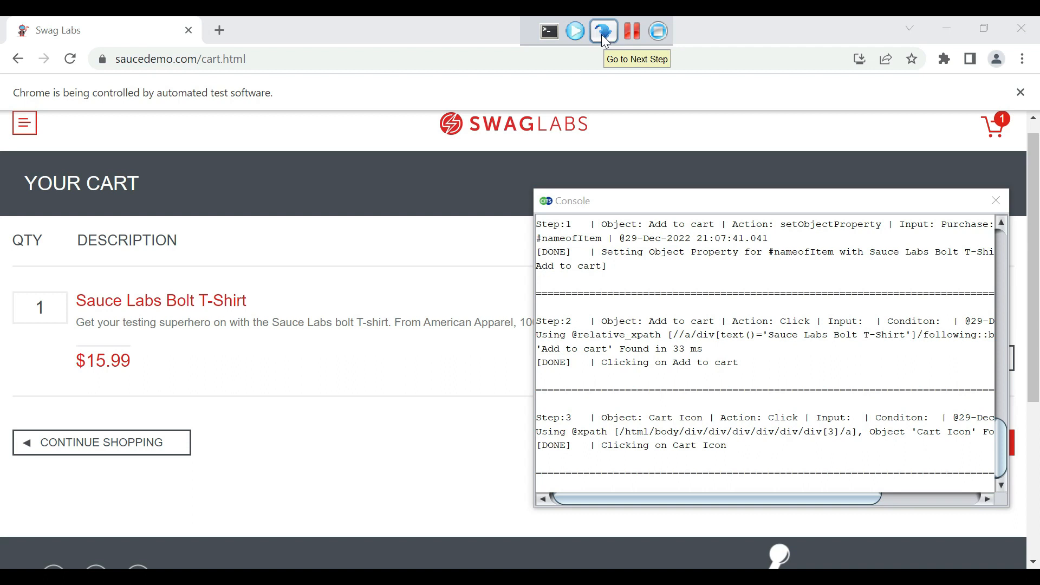
{"action": "left_click_drag", "start_coordinate": [708, 210], "coordinate": [692, 186]}
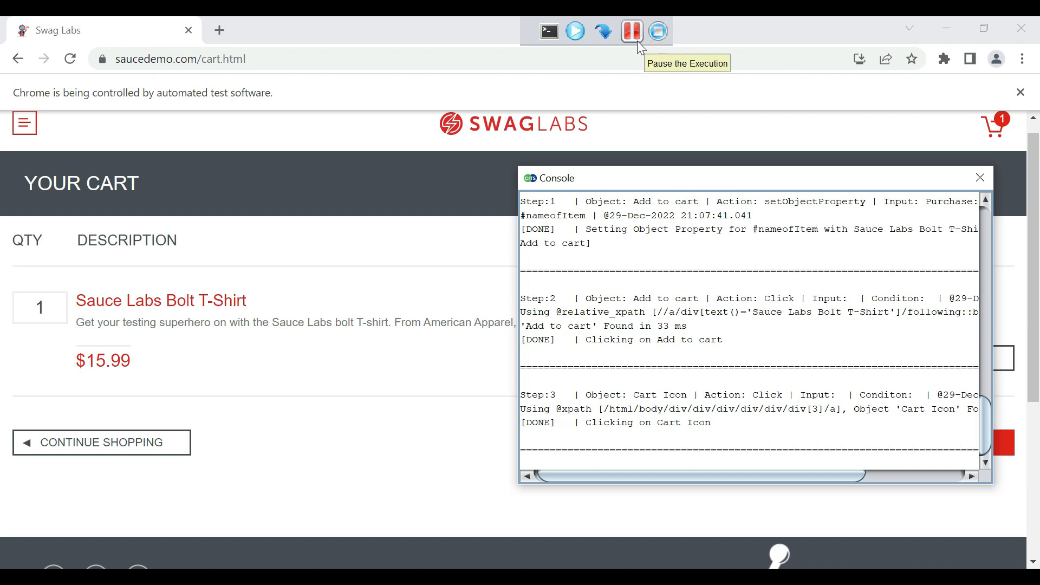
Resume the debug run to the CheckoutDetails breakpoint and review the filled-in checkout form alongside the console log.
{"action": "left_click", "coordinate": [576, 41]}
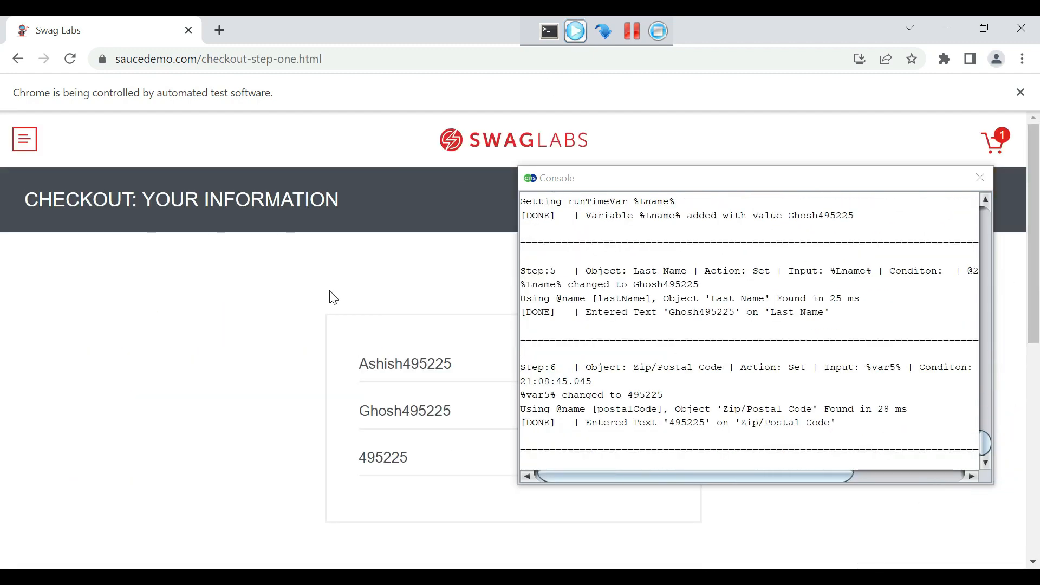
{"action": "scroll", "coordinate": [186, 403], "scroll_direction": "down", "scroll_amount": 3}
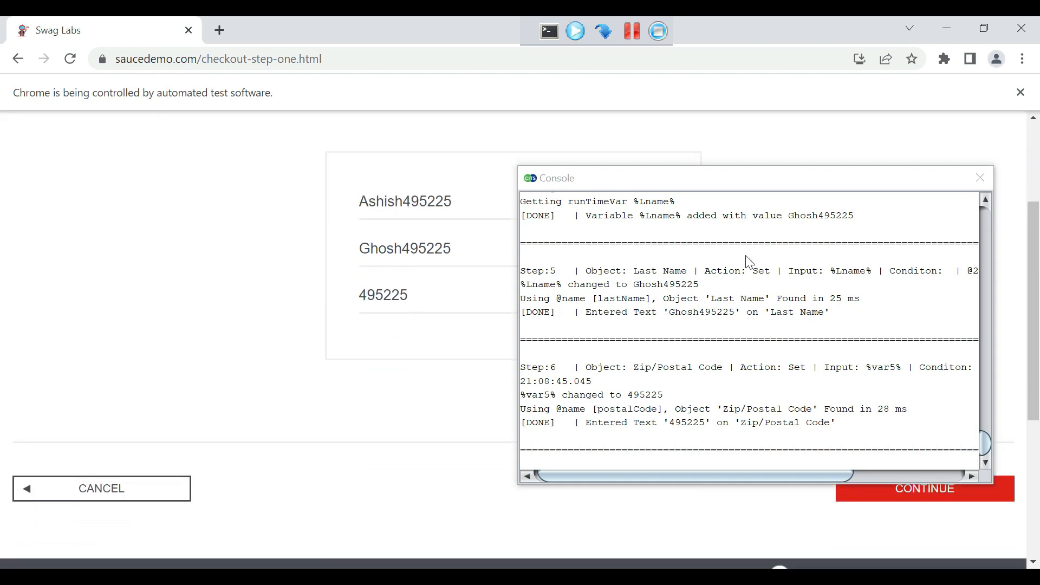
{"action": "left_click_drag", "start_coordinate": [724, 185], "coordinate": [713, 130]}
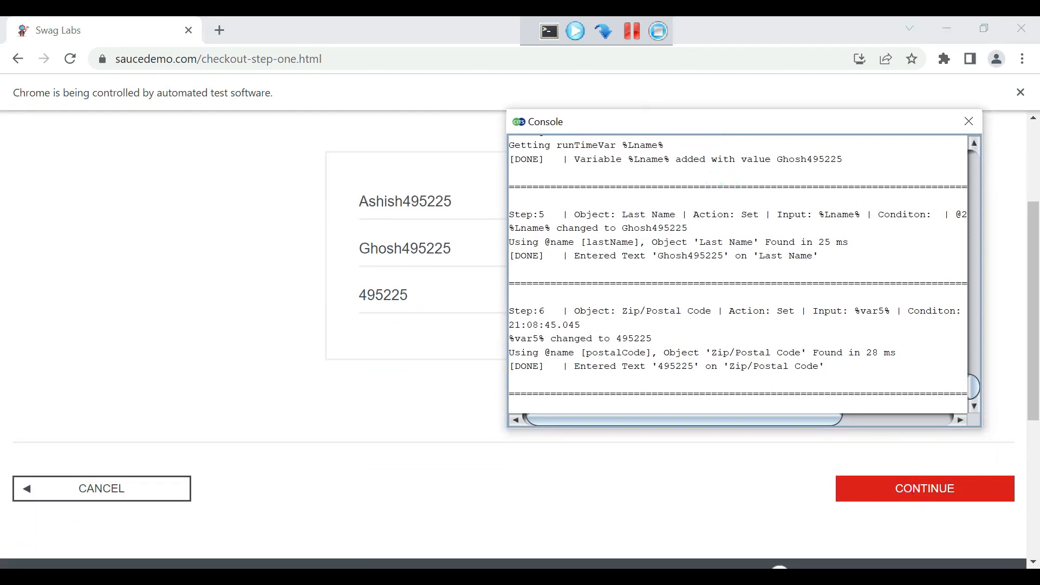
Resume the debug run through to the end and close the console covering the test report.
{"action": "left_click", "coordinate": [576, 31]}
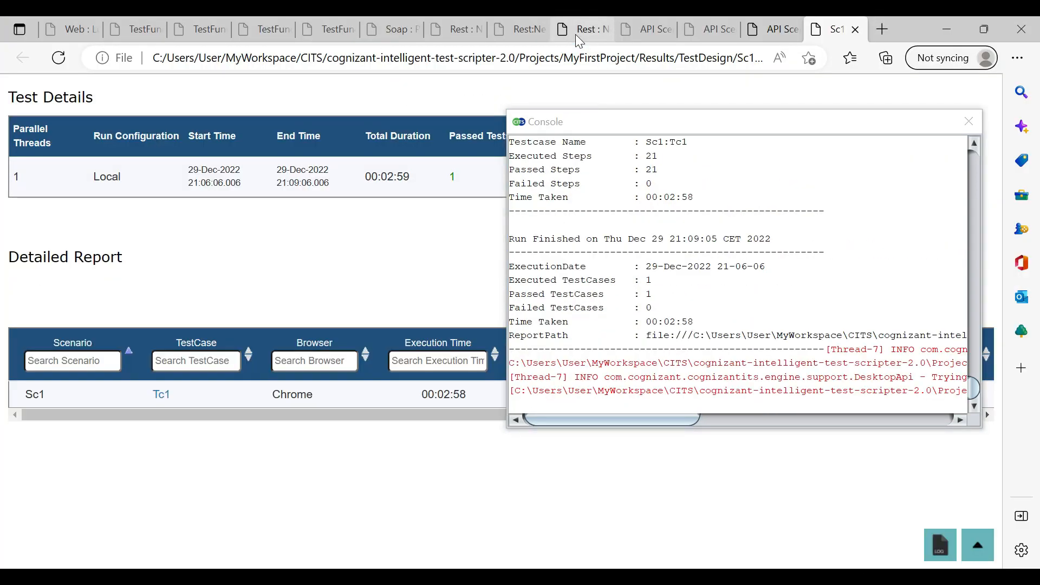
{"action": "mouse_move", "coordinate": [578, 39]}
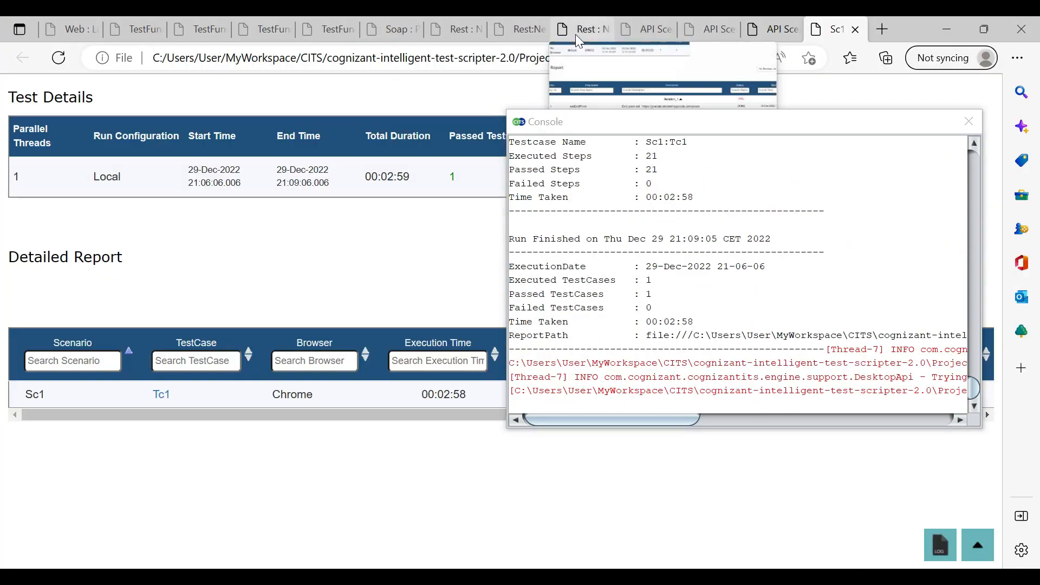
{"action": "left_click", "coordinate": [970, 122]}
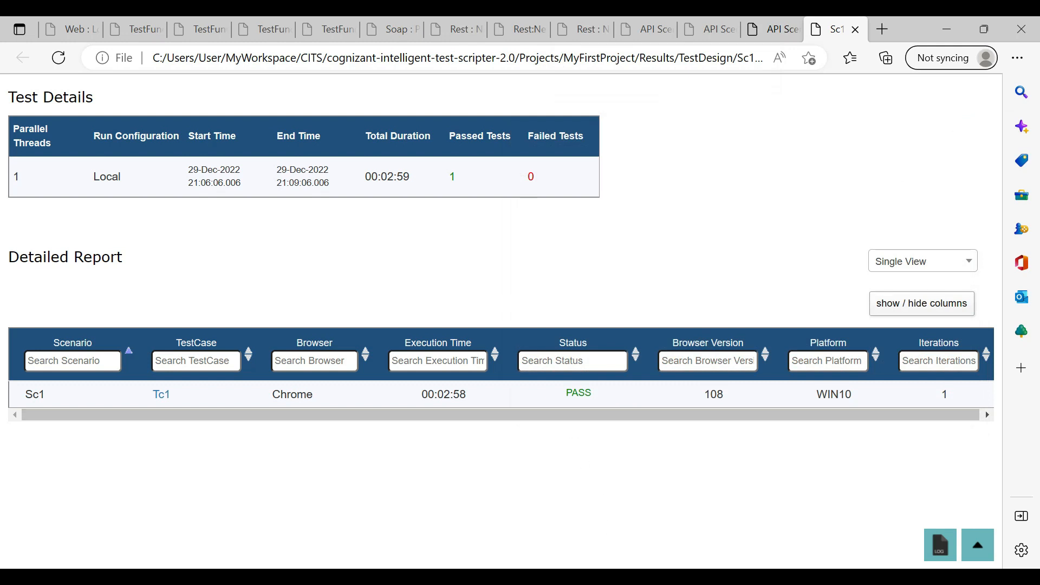
Switch back to Cognizant Intelligent Test Scripter and add a new tag named regression to test case Tc1.
{"action": "left_click", "coordinate": [646, 577]}
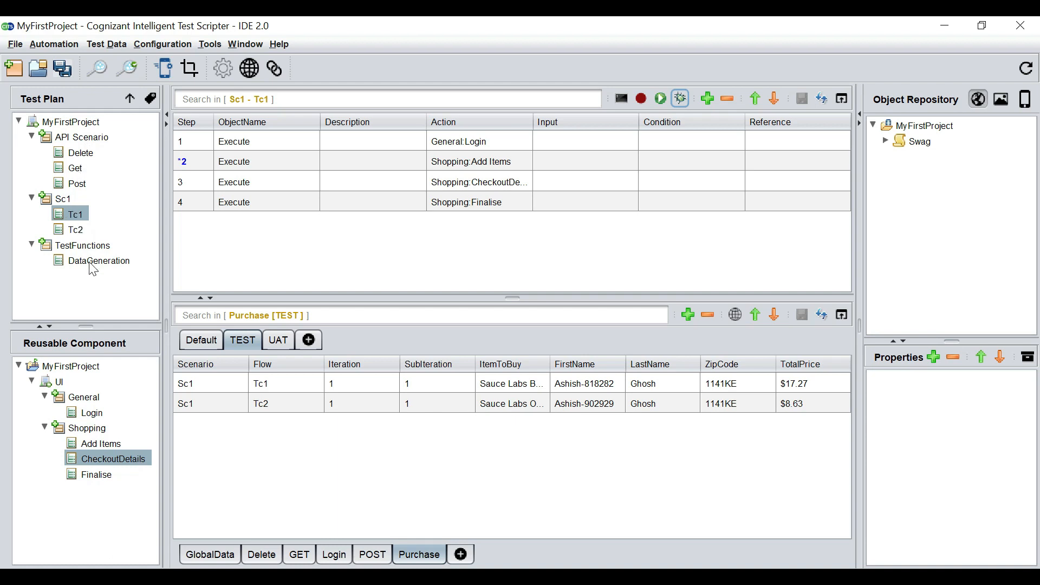
{"action": "left_click", "coordinate": [76, 219]}
{"action": "left_click", "coordinate": [151, 99]}
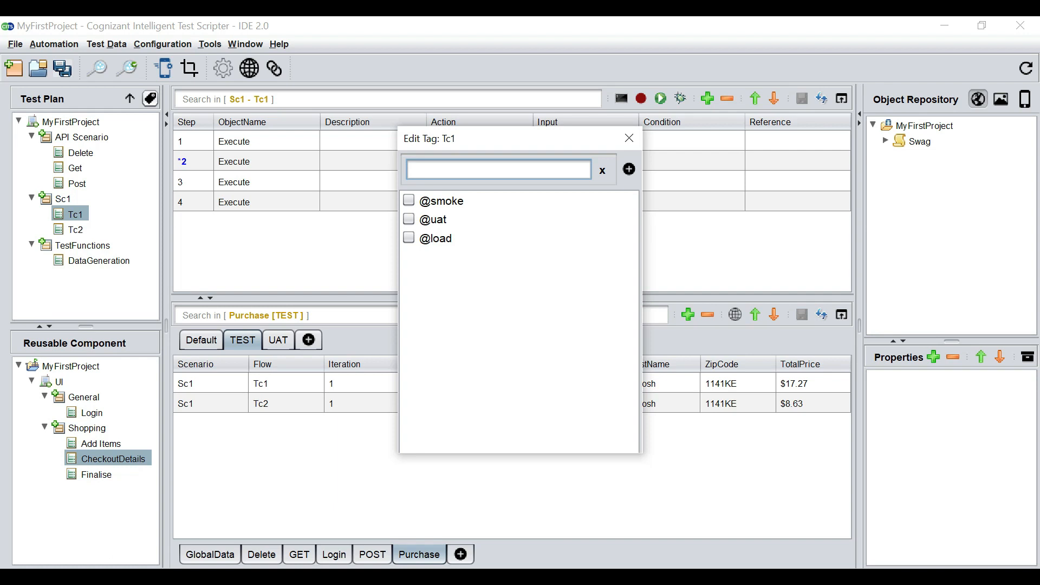
{"action": "type", "text": "regression"}
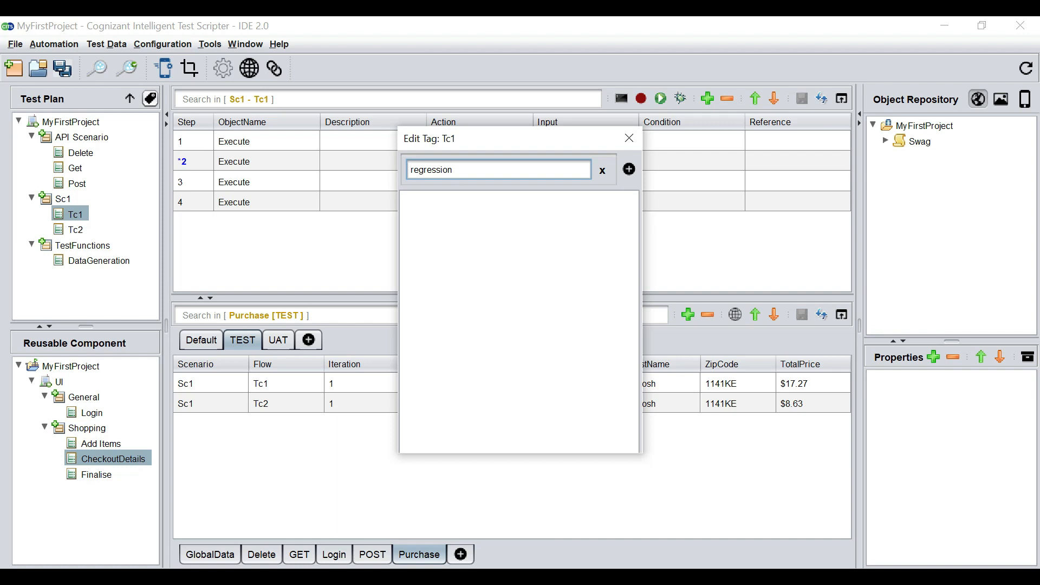
{"action": "type", "text": "@"}
{"action": "key", "text": "BackSpace"}
{"action": "left_click", "coordinate": [629, 169]}
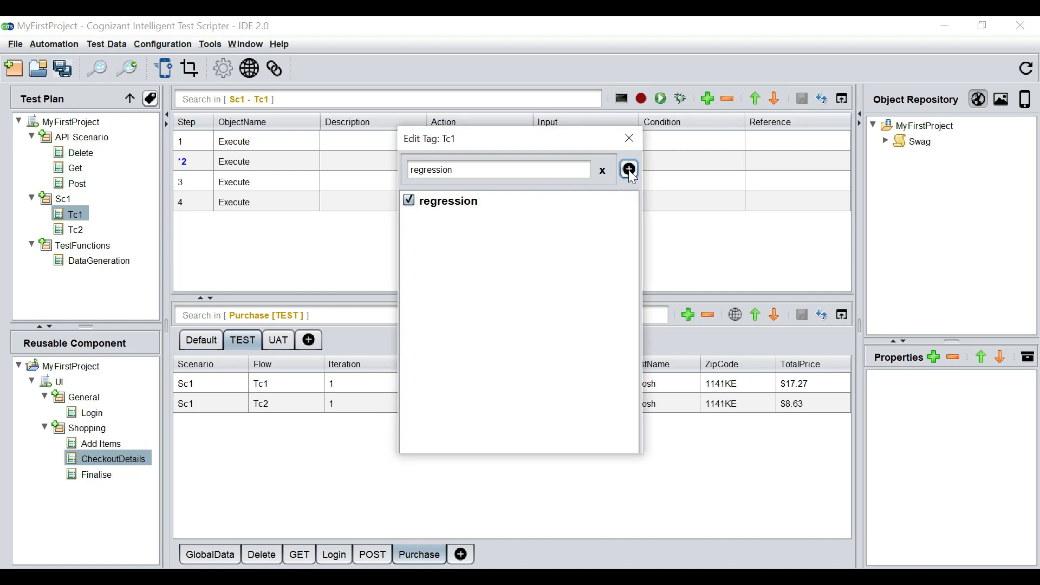
{"action": "left_click", "coordinate": [630, 137]}
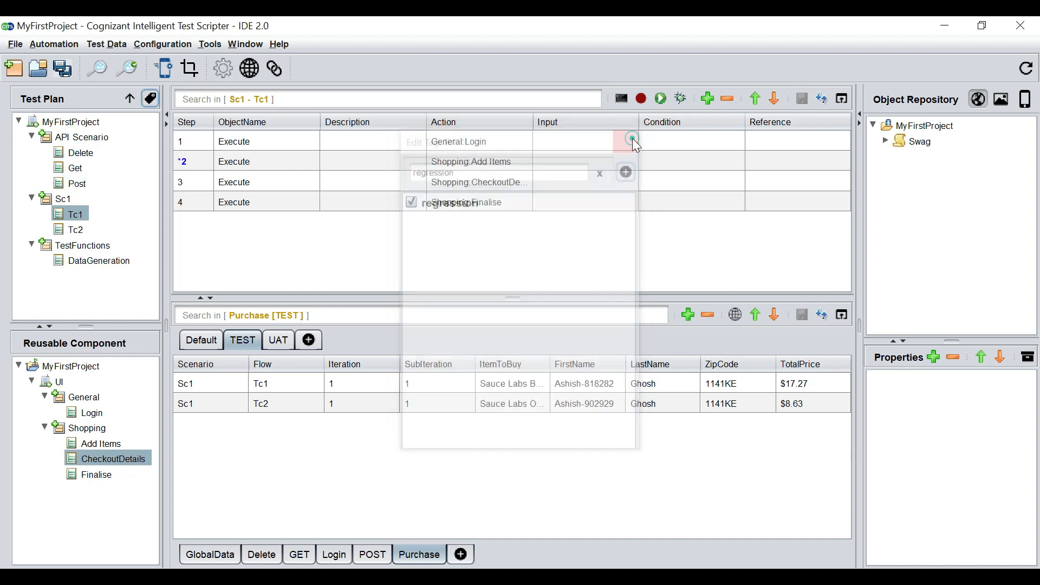
{"action": "left_click", "coordinate": [79, 170]}
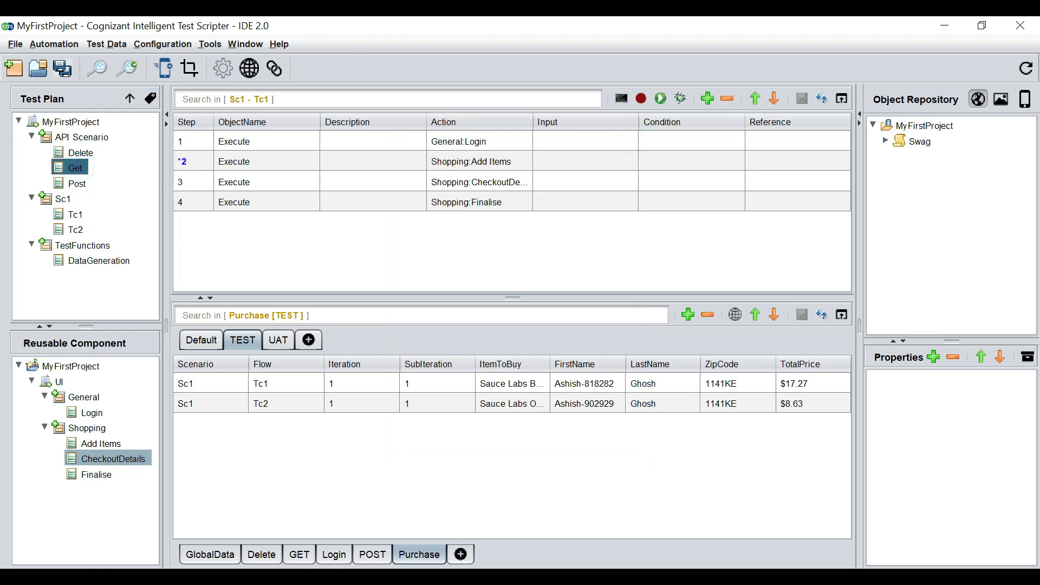
{"action": "left_click", "coordinate": [151, 98]}
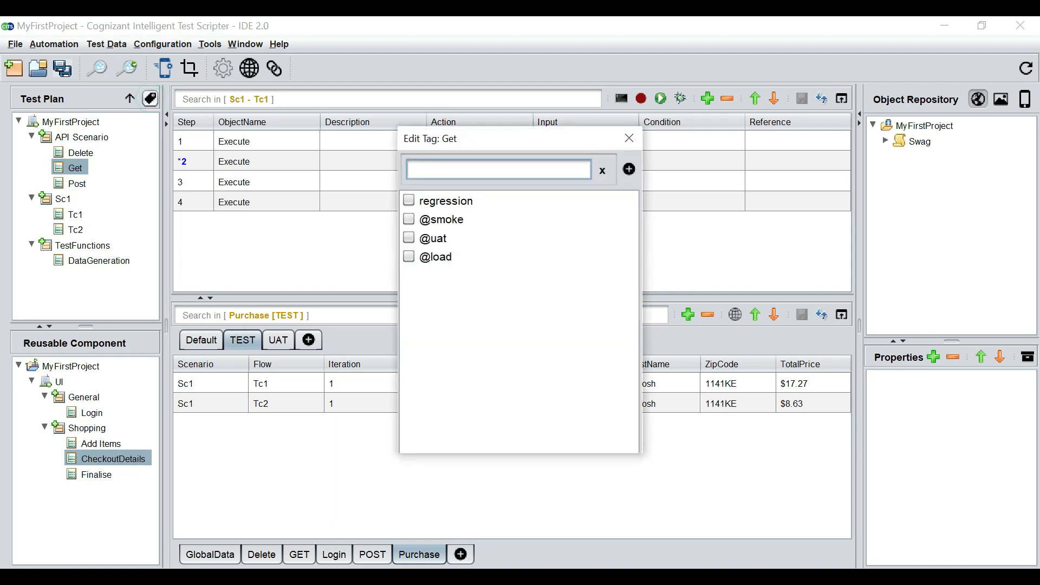
{"action": "left_click", "coordinate": [410, 219]}
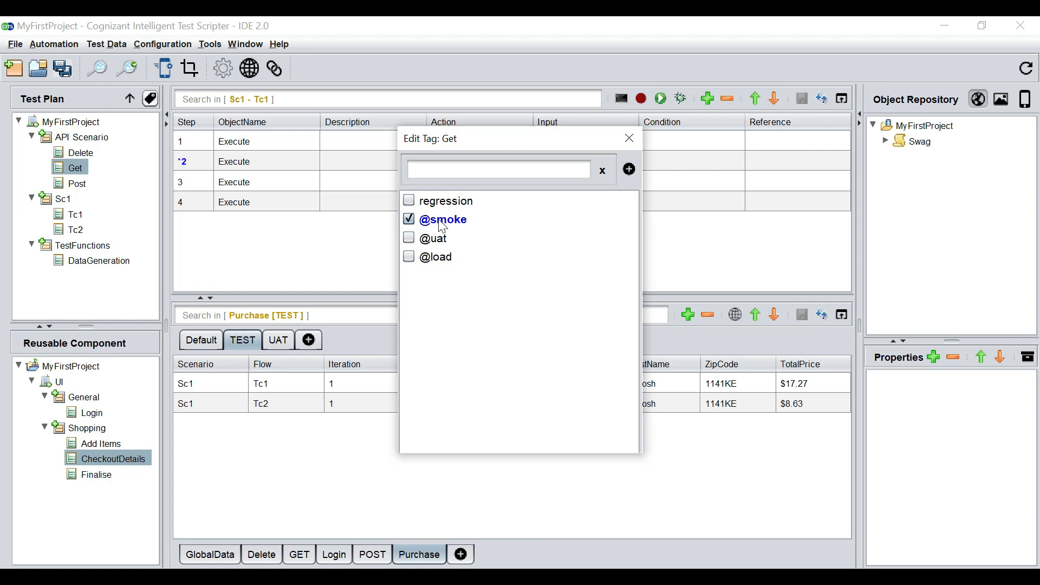
{"action": "left_click", "coordinate": [628, 143]}
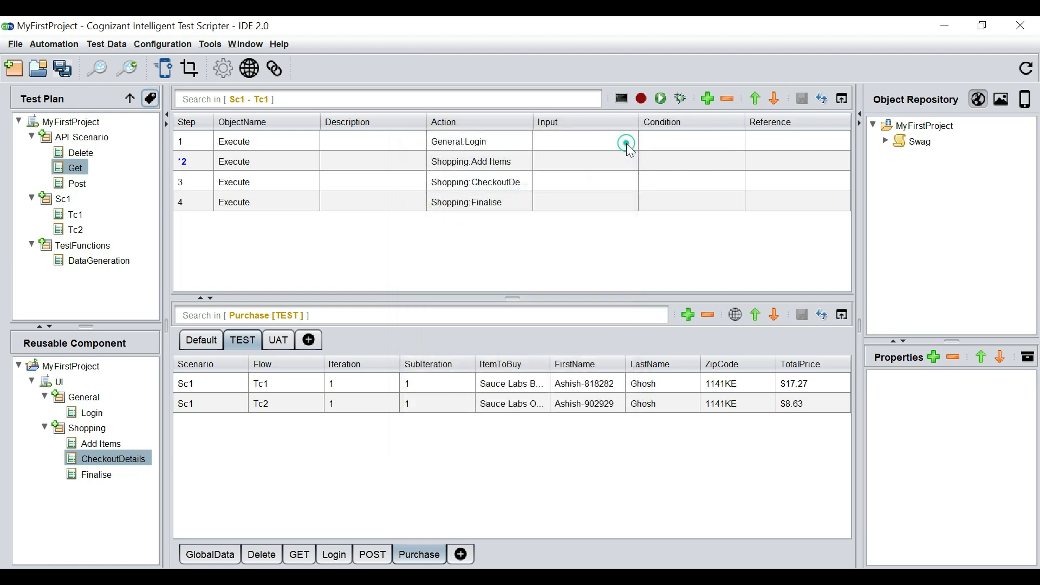
Save the project with its new tags and switch from test design to the test execution view.
{"action": "left_click", "coordinate": [78, 218]}
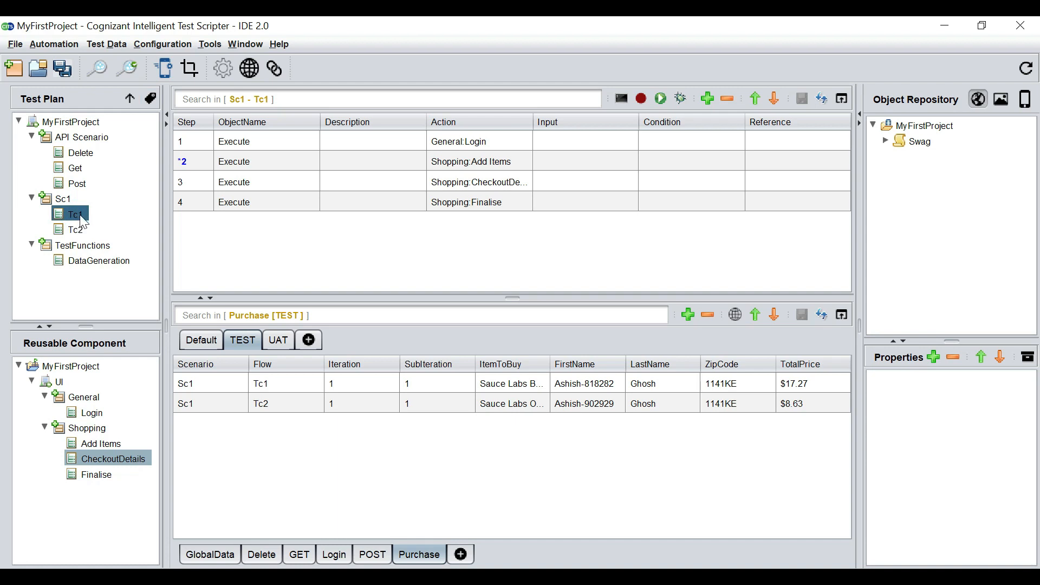
{"action": "left_click", "coordinate": [76, 169]}
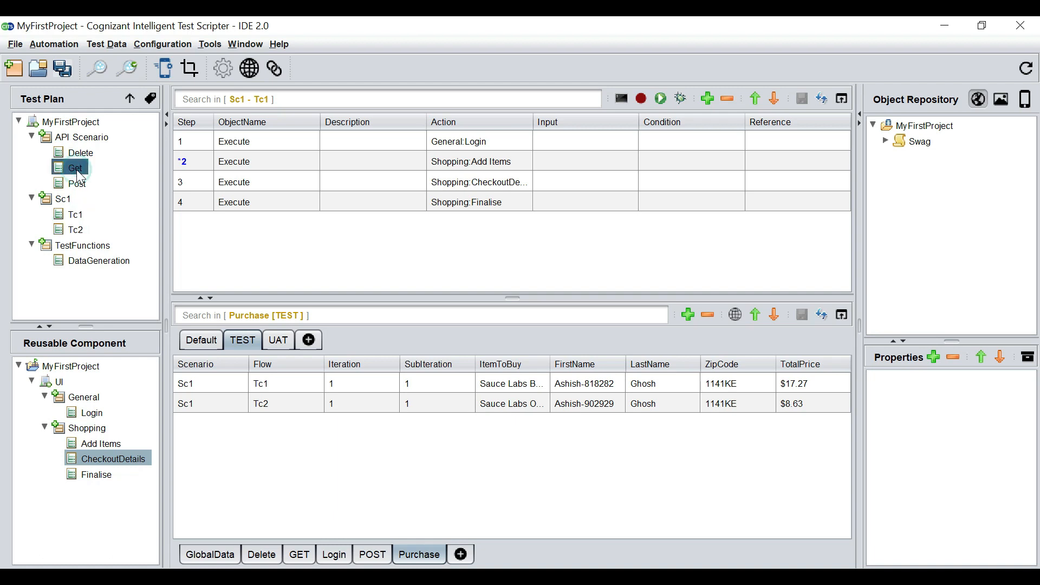
{"action": "left_click", "coordinate": [62, 68]}
{"action": "mouse_move", "coordinate": [6, 292]}
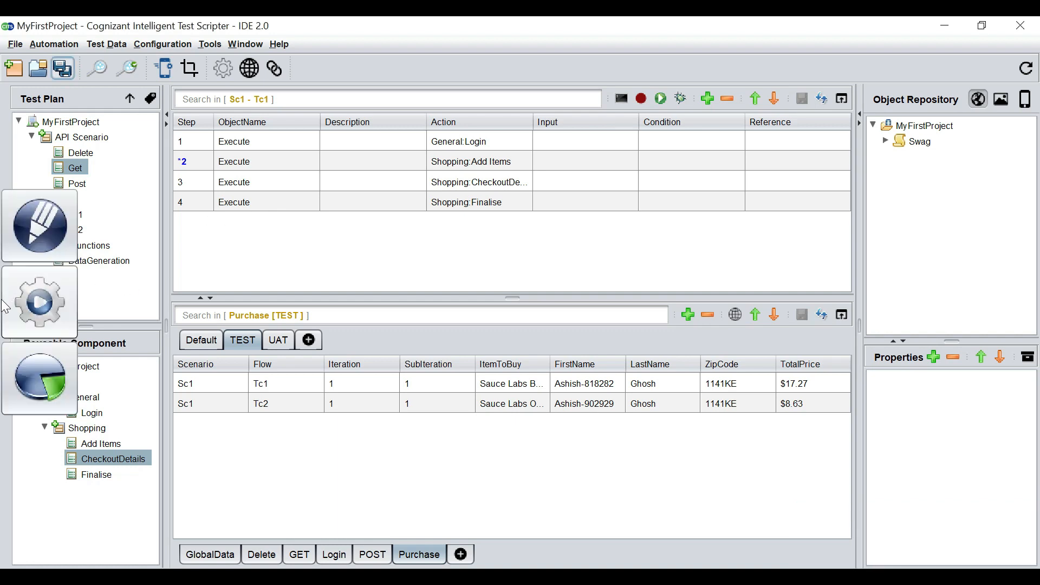
{"action": "left_click", "coordinate": [41, 305]}
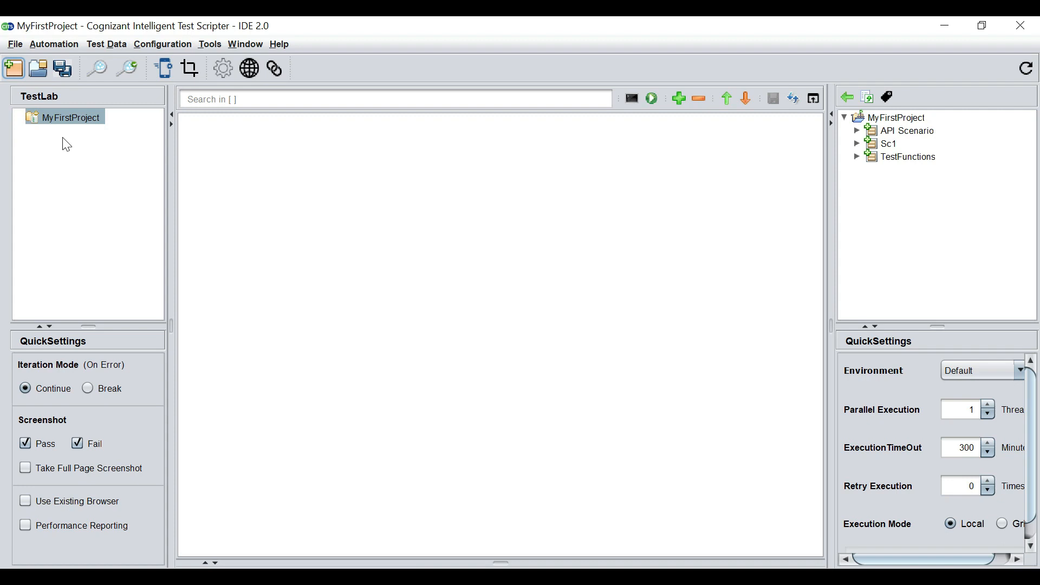
Add a release to MyFirstProject in the TestLab and name it Release1.
{"action": "left_click", "coordinate": [62, 119]}
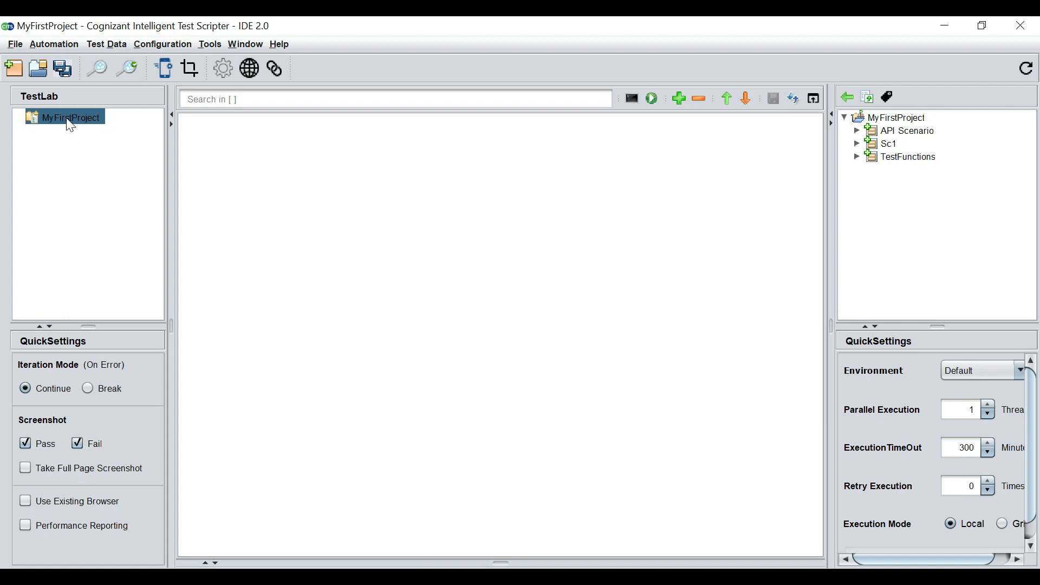
{"action": "right_click", "coordinate": [67, 120]}
{"action": "left_click", "coordinate": [93, 129]}
{"action": "left_click", "coordinate": [90, 138]}
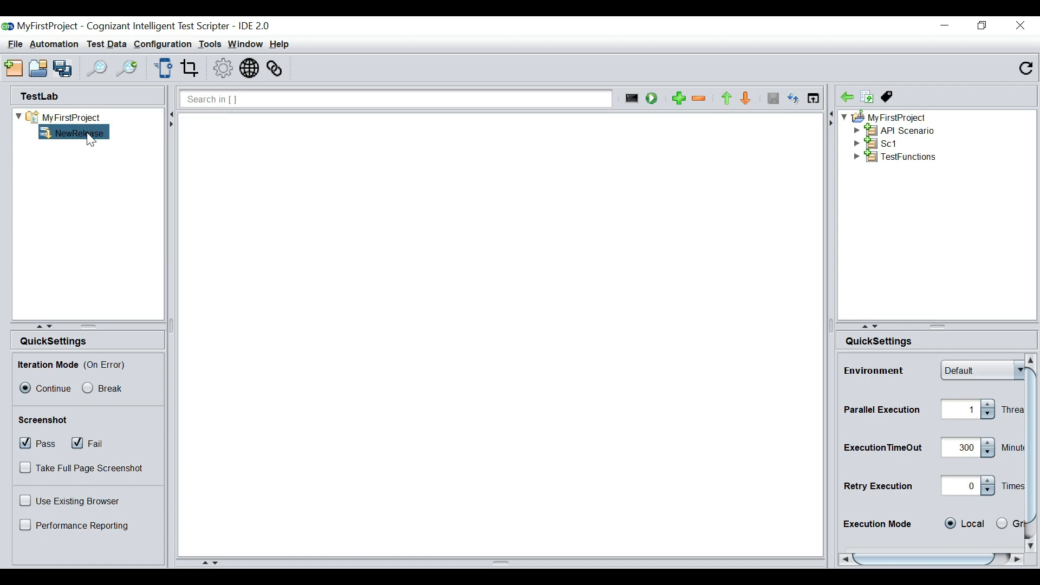
{"action": "left_click", "coordinate": [91, 140]}
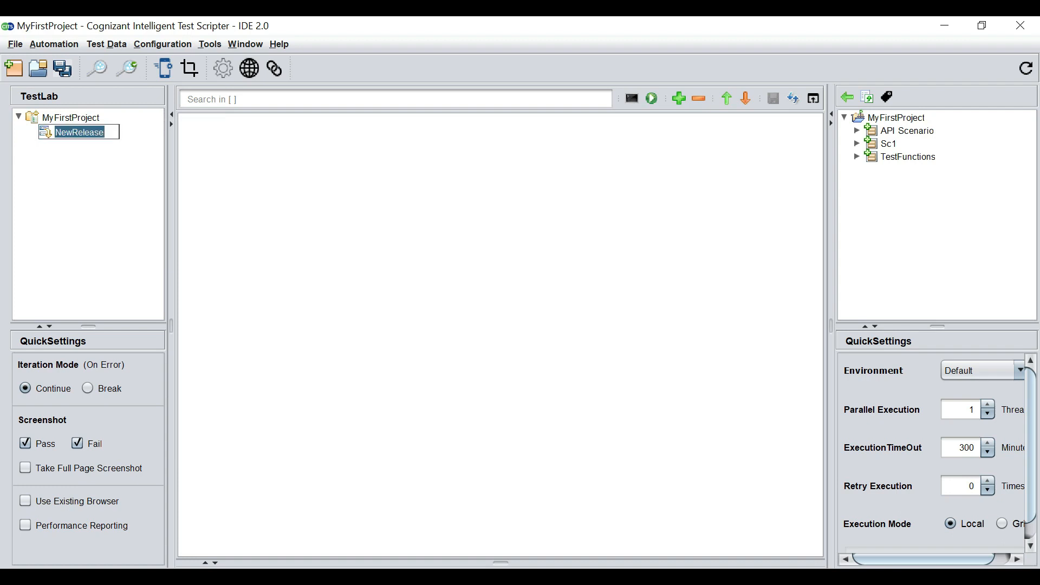
{"action": "type", "text": "R"}
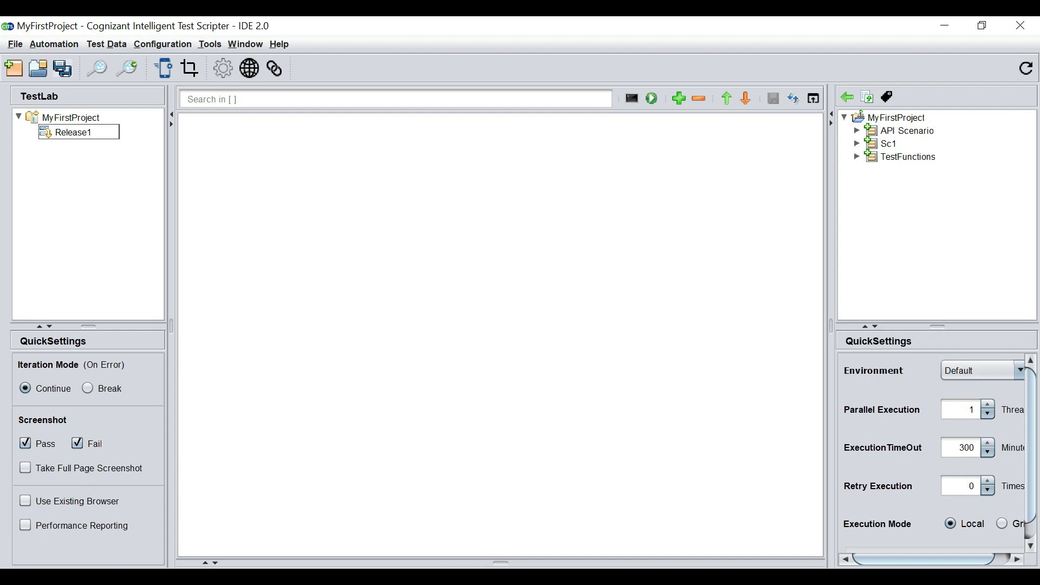
{"action": "key", "text": "Return"}
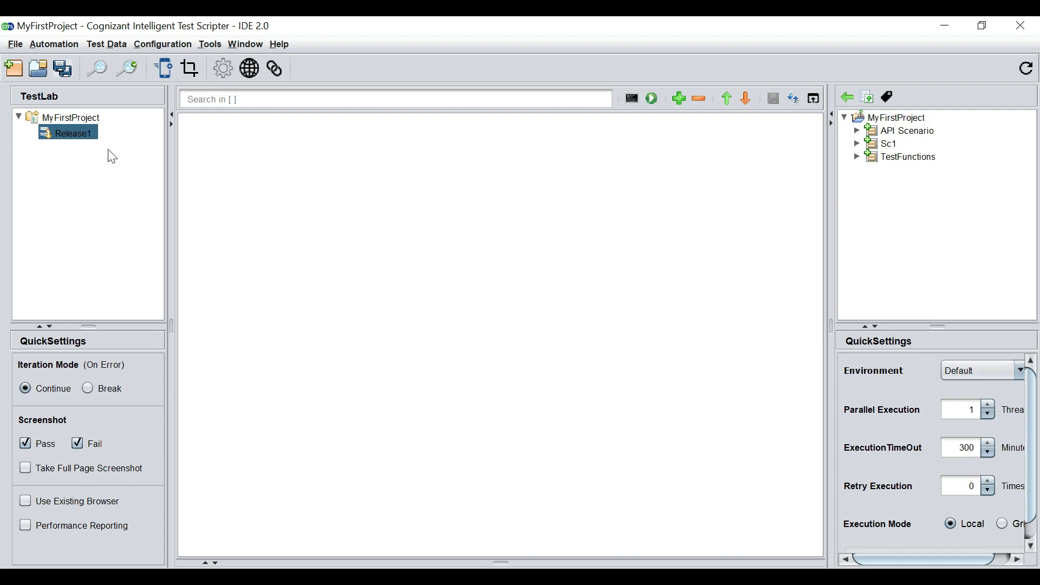
Add a test set under Release1 and name it Set1.
{"action": "right_click", "coordinate": [76, 135]}
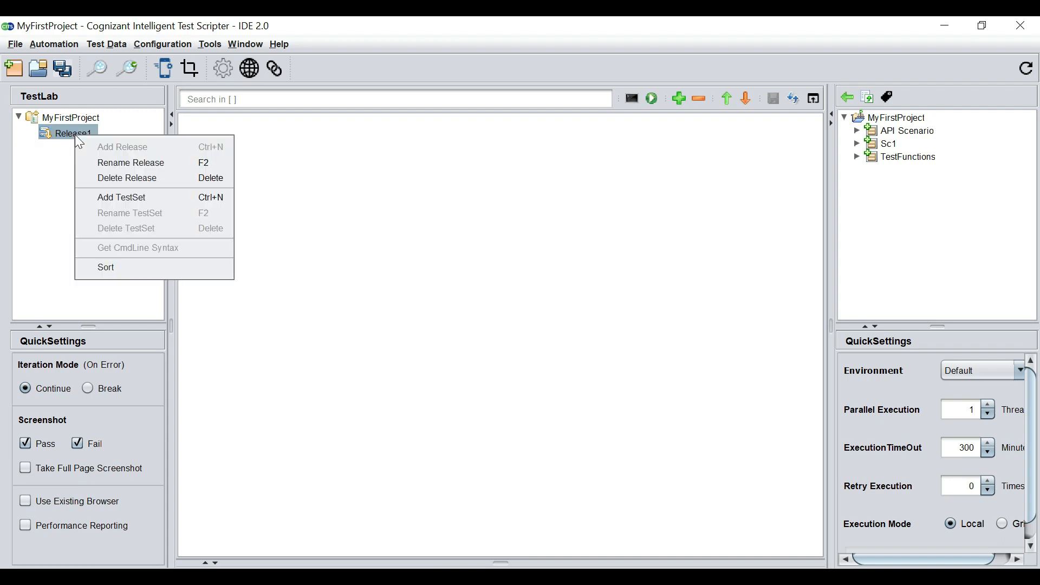
{"action": "left_click", "coordinate": [123, 201]}
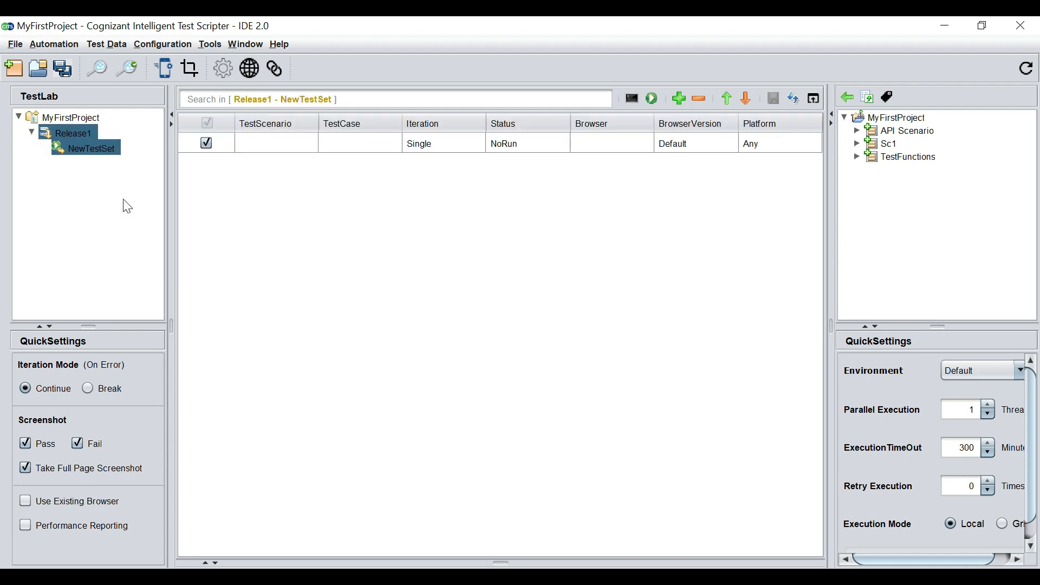
{"action": "left_click", "coordinate": [107, 148]}
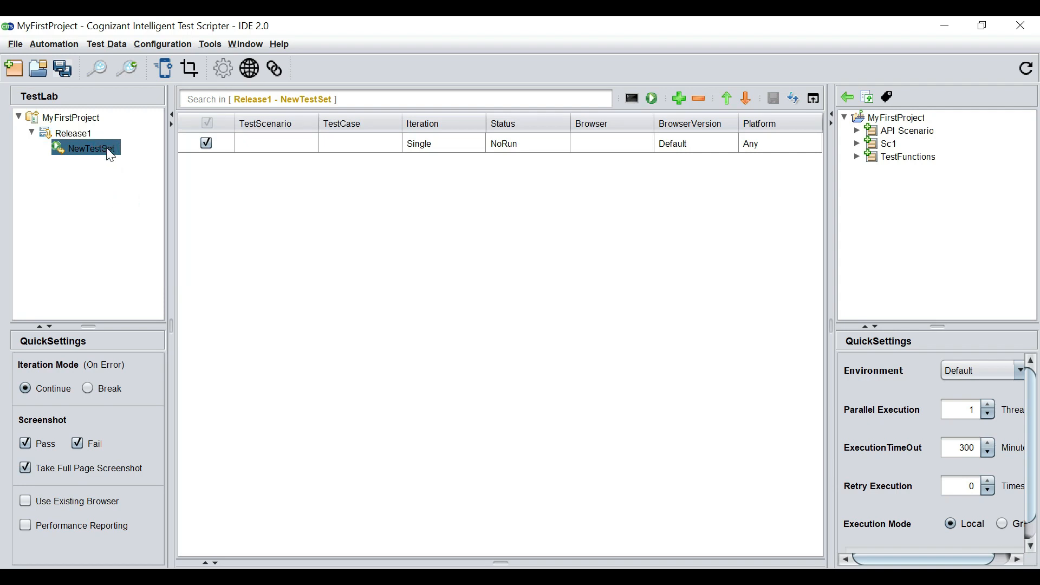
{"action": "type", "text": "Set1"}
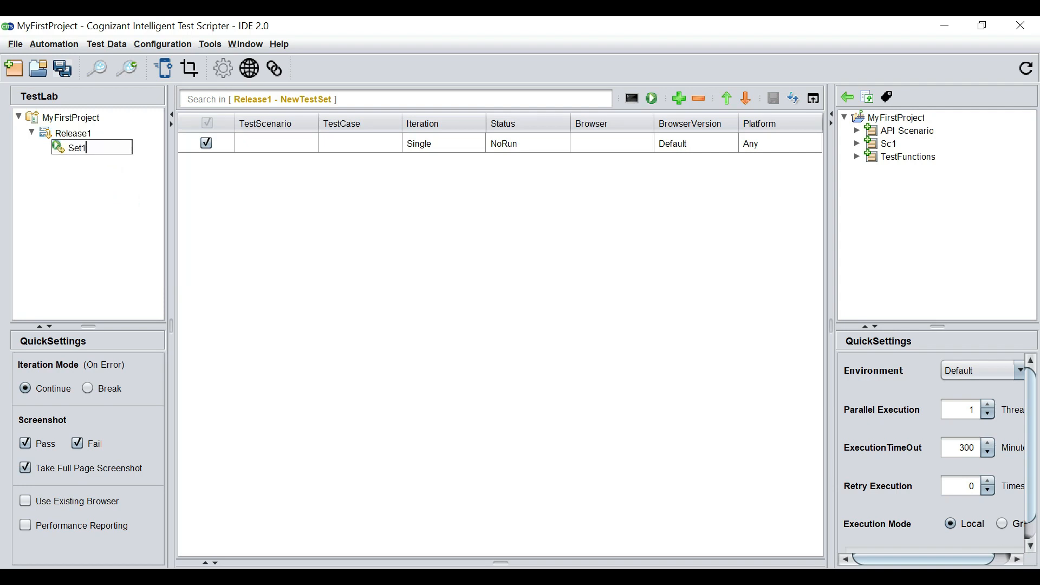
{"action": "key", "text": "Return"}
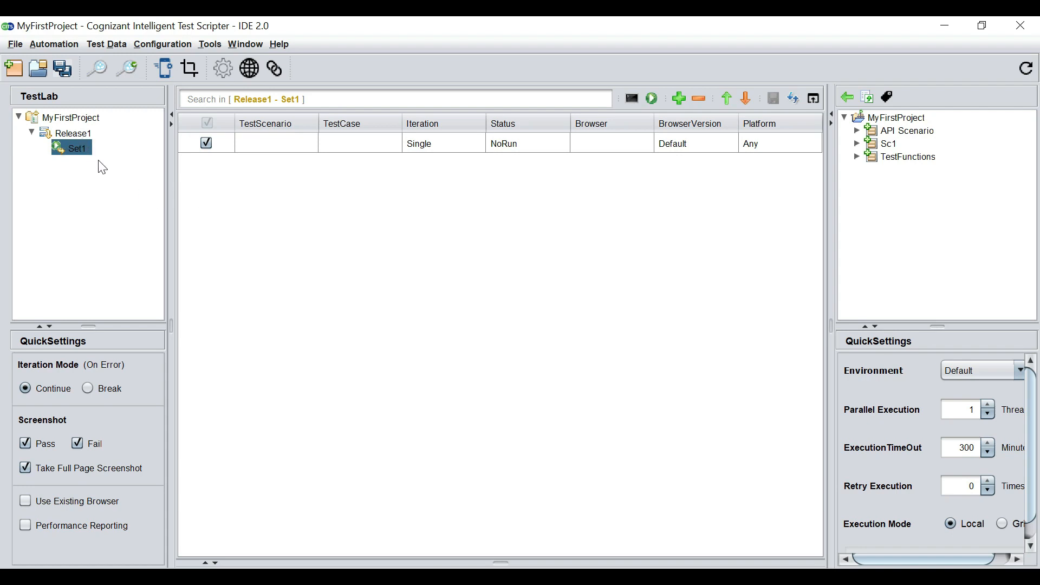
Add all test cases of API Scenario, Sc1 and TestFunctions to the Set1 test set.
{"action": "left_click", "coordinate": [857, 131]}
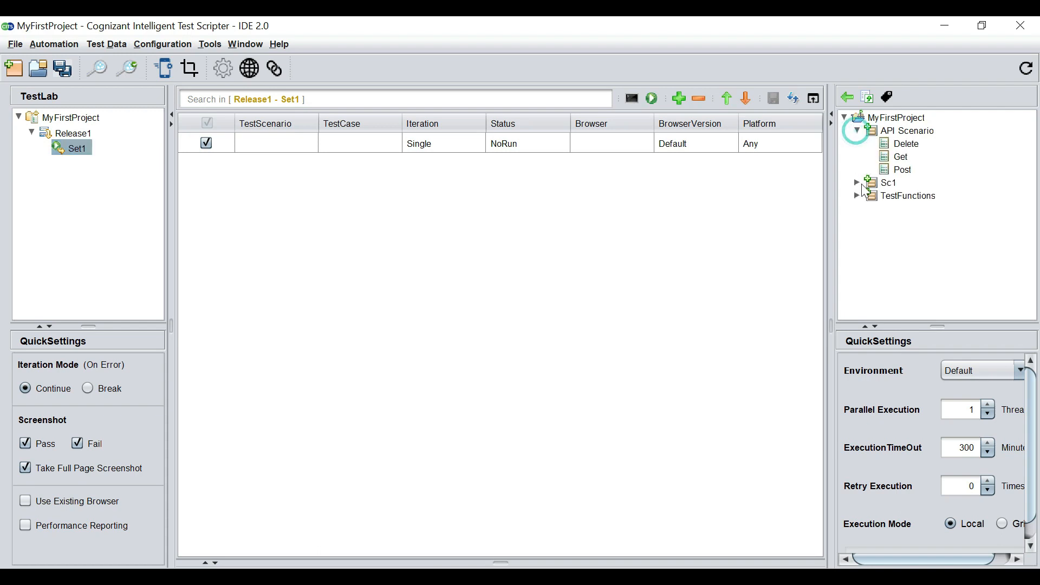
{"action": "left_click", "coordinate": [857, 182]}
{"action": "left_click", "coordinate": [857, 221]}
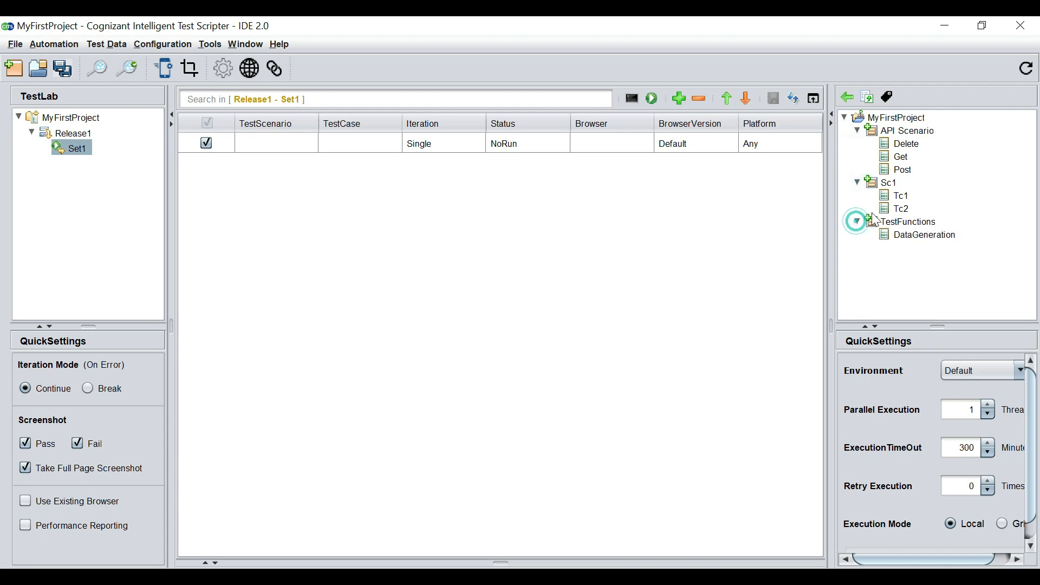
{"action": "left_click", "coordinate": [872, 132]}
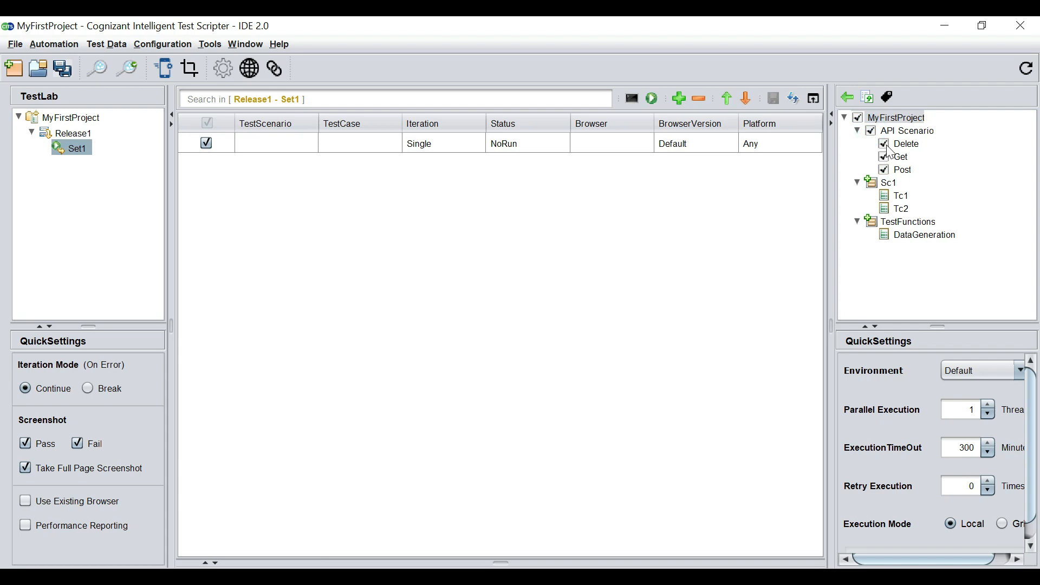
{"action": "left_click", "coordinate": [872, 183]}
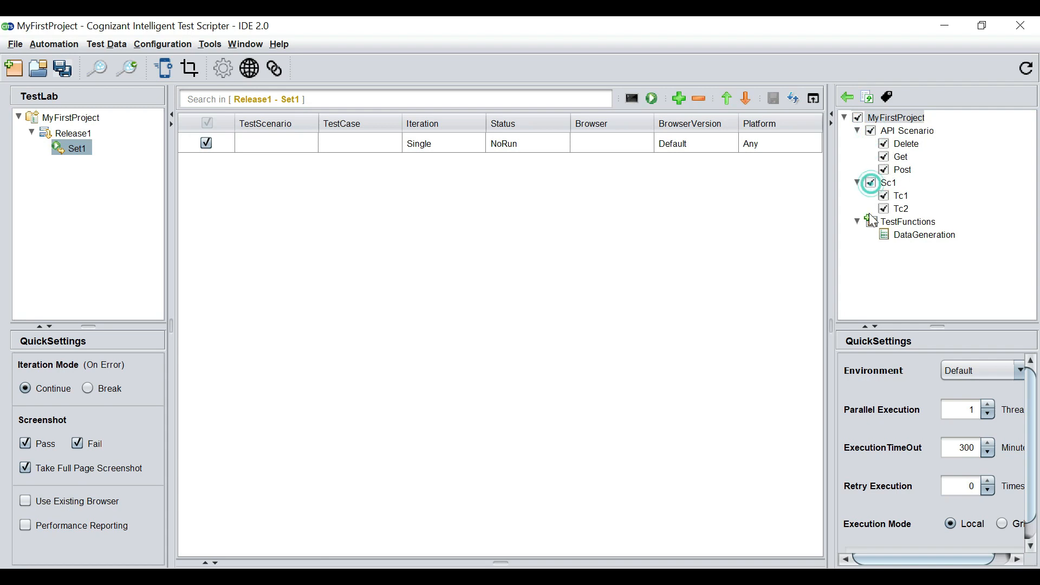
{"action": "left_click", "coordinate": [872, 222]}
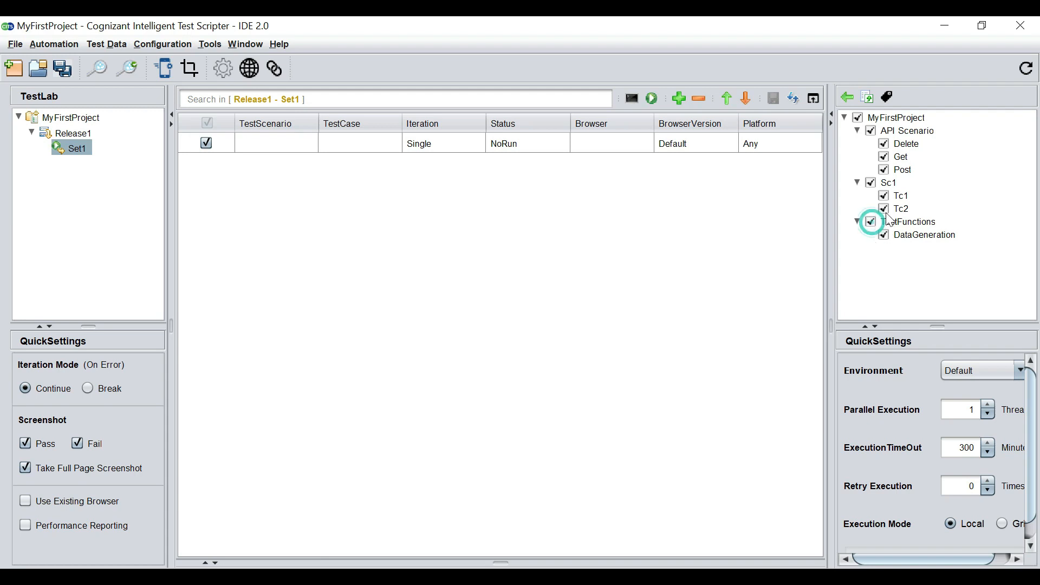
{"action": "left_click", "coordinate": [850, 100]}
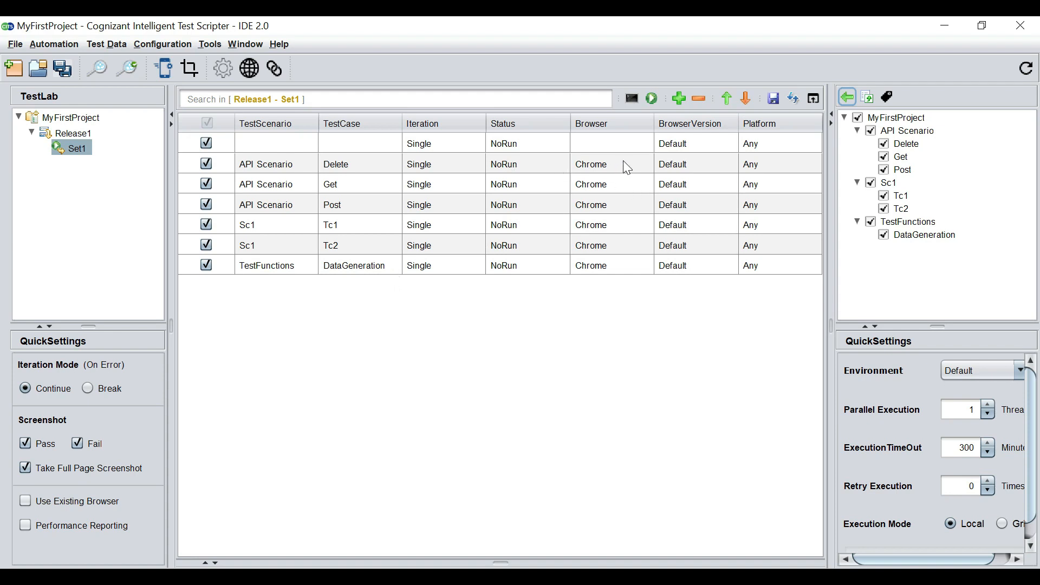
Delete all rows from Set1, including the blank one, and deselect the whole project in the test case tree.
{"action": "left_click_drag", "start_coordinate": [624, 150], "coordinate": [640, 266]}
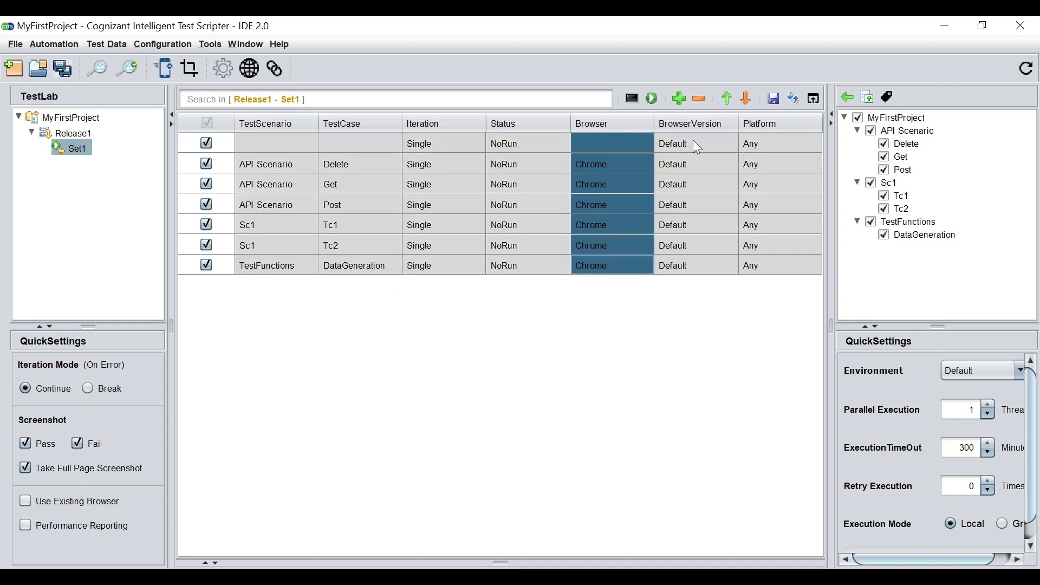
{"action": "left_click", "coordinate": [698, 99]}
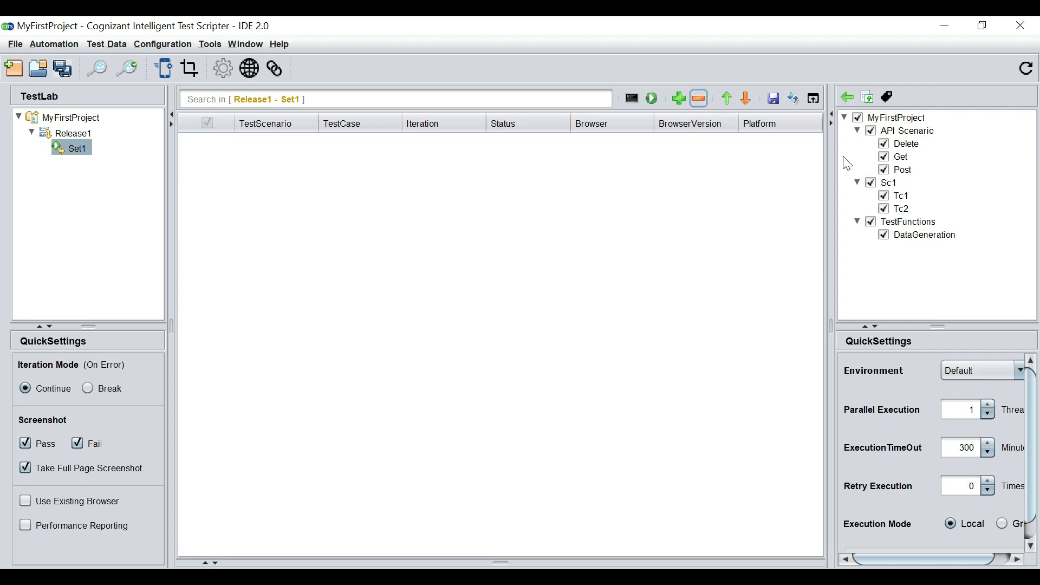
{"action": "left_click", "coordinate": [859, 118]}
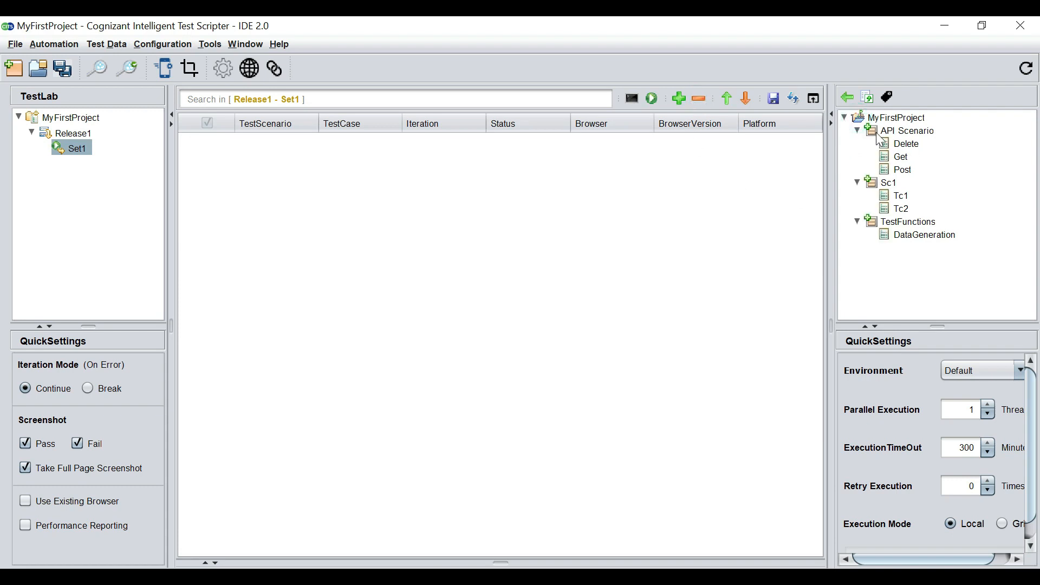
{"action": "left_click", "coordinate": [877, 136]}
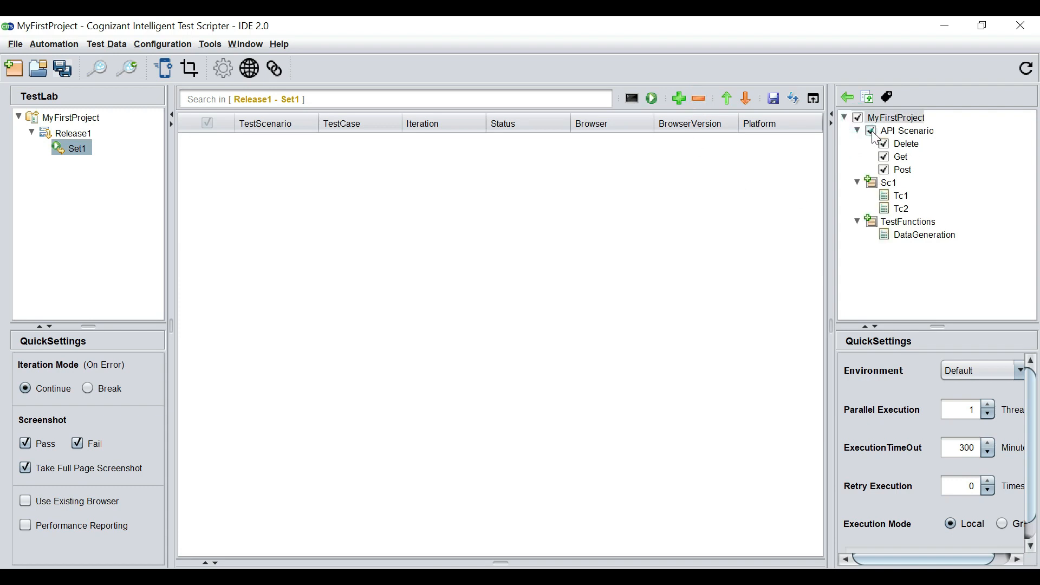
{"action": "left_click", "coordinate": [885, 157]}
{"action": "left_click", "coordinate": [884, 170]}
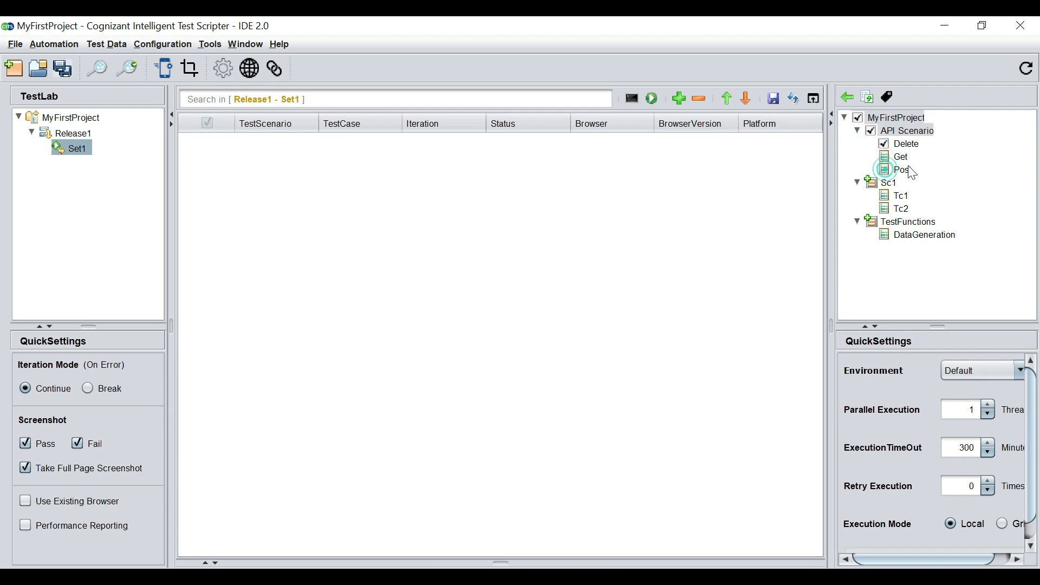
{"action": "left_click", "coordinate": [872, 183]}
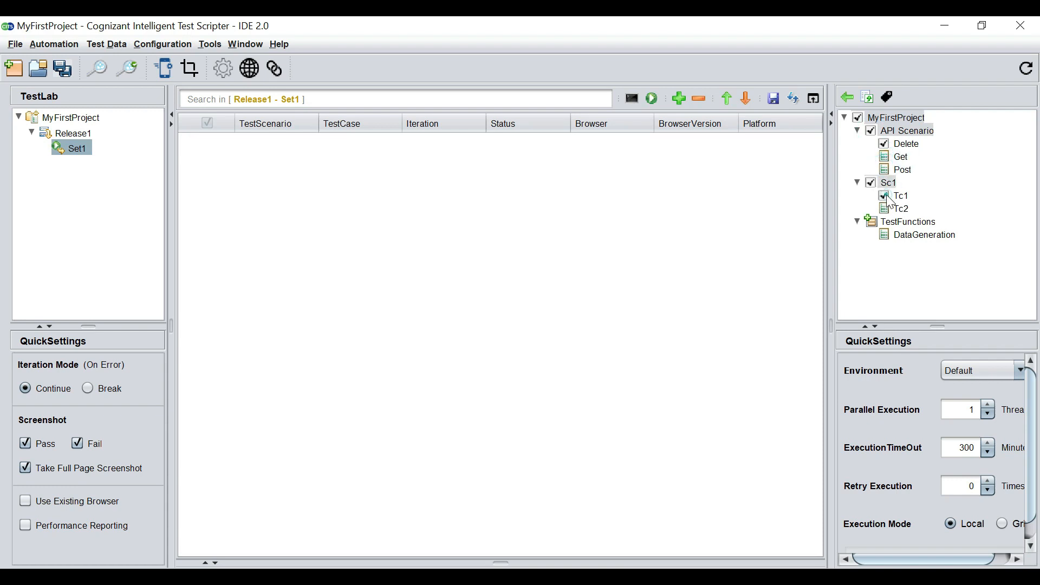
{"action": "left_click", "coordinate": [885, 236]}
{"action": "left_click", "coordinate": [884, 235]}
{"action": "left_click", "coordinate": [884, 196]}
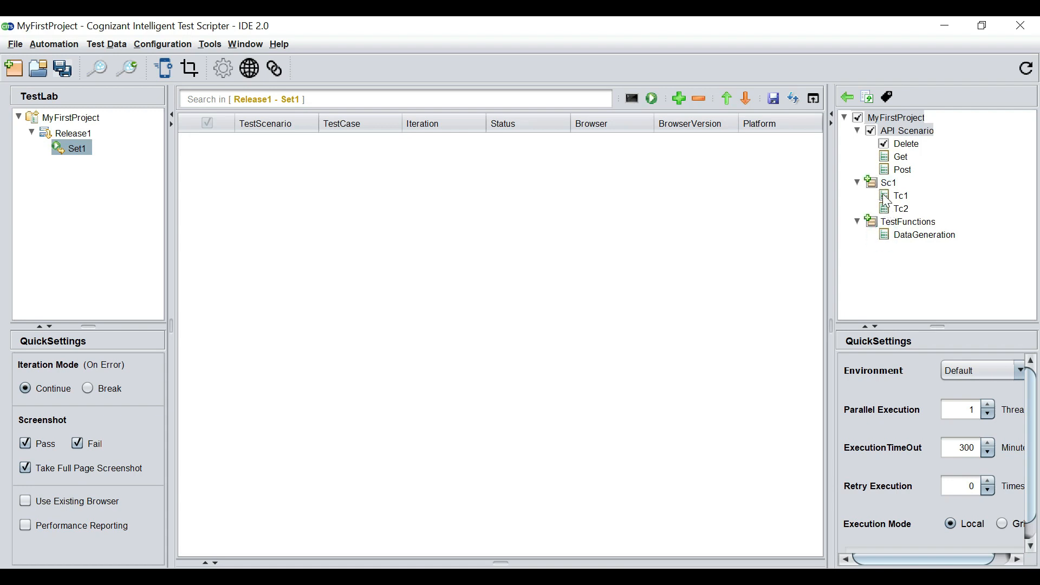
{"action": "left_click", "coordinate": [885, 144]}
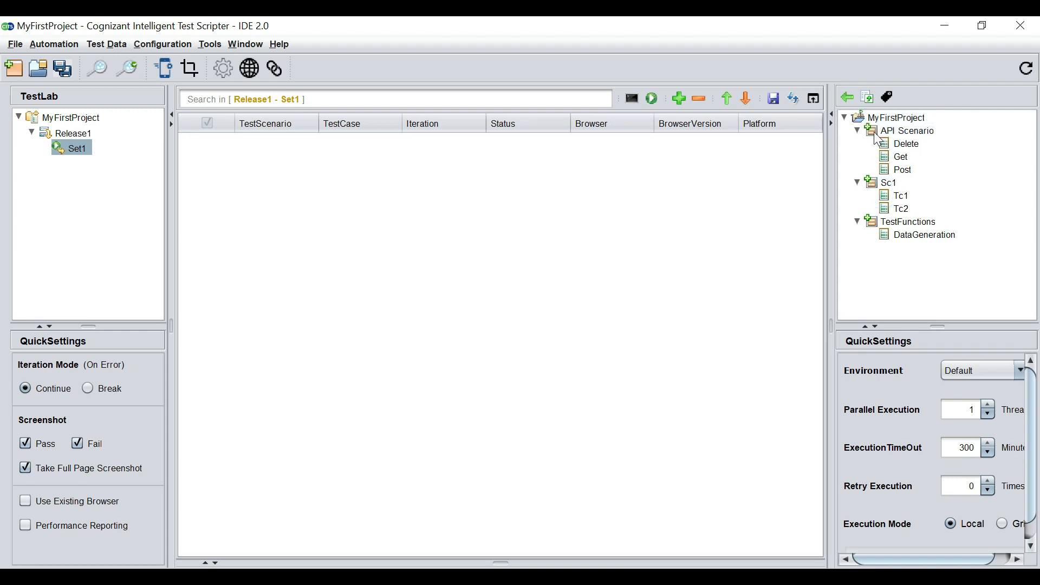
Filter the test case tree by the regression tag and expand Sc1.
{"action": "left_click", "coordinate": [889, 101]}
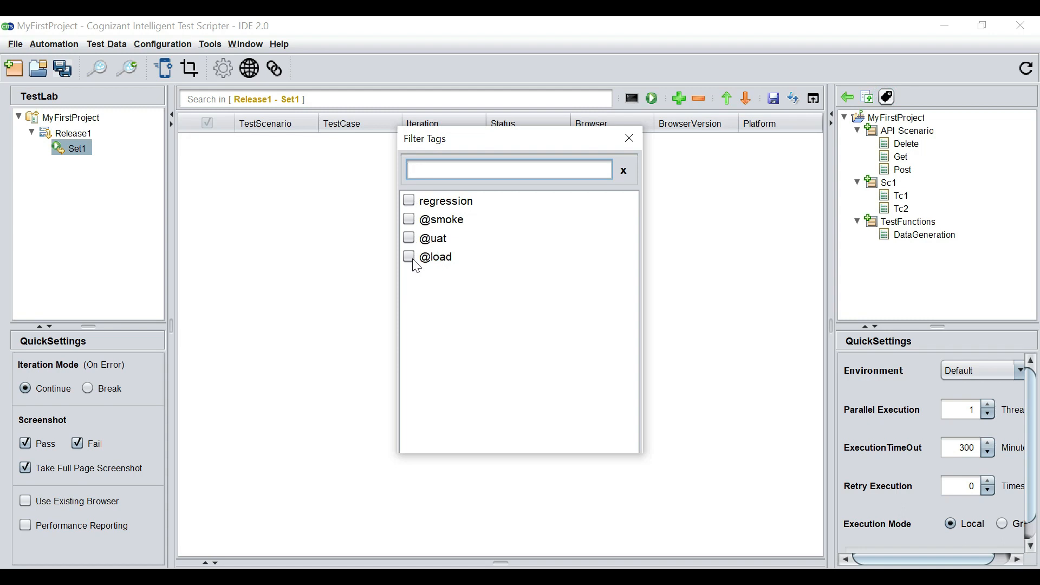
{"action": "left_click", "coordinate": [410, 201]}
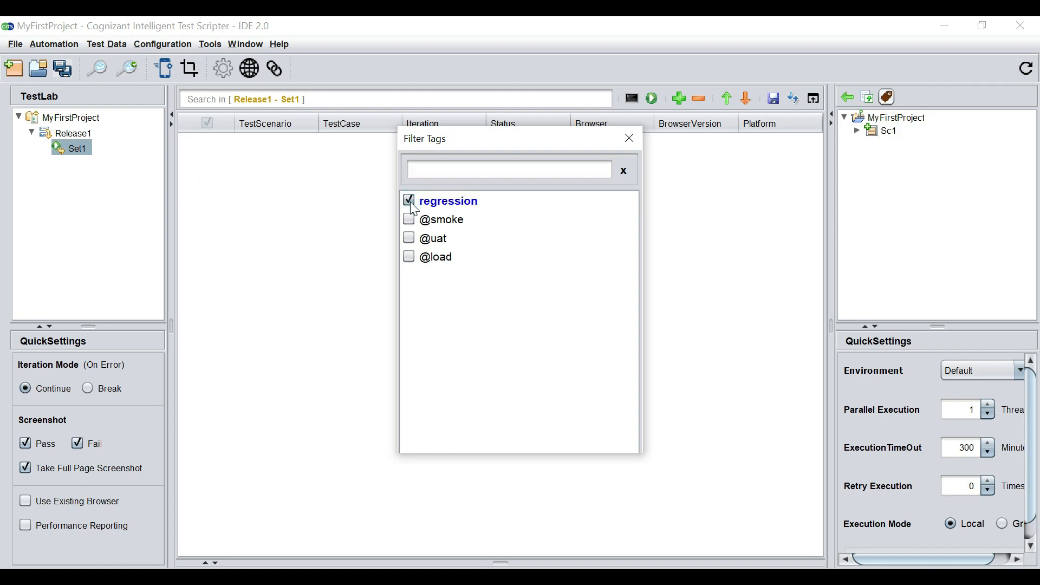
{"action": "left_click", "coordinate": [410, 220]}
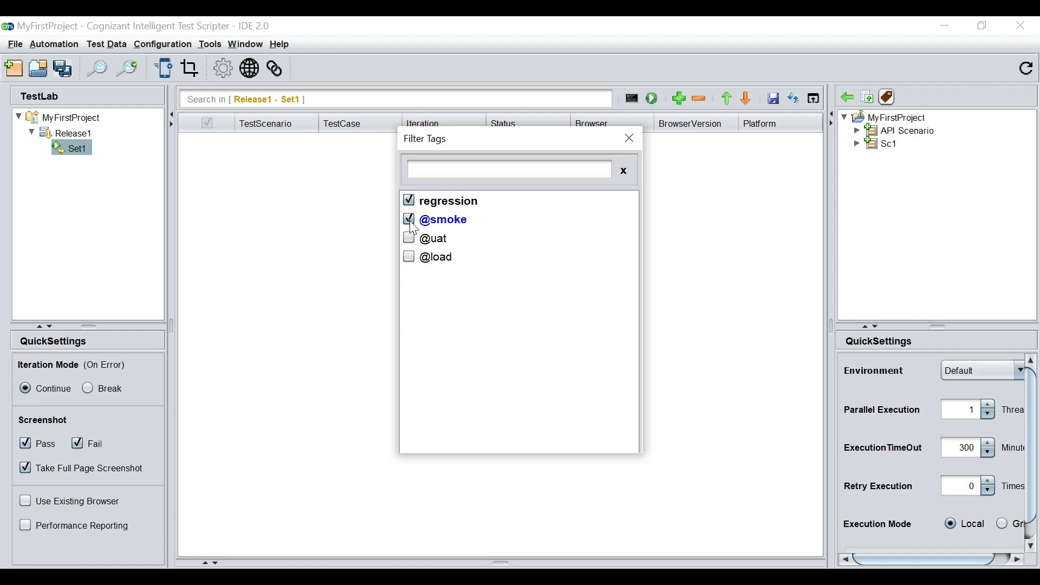
{"action": "left_click", "coordinate": [410, 220]}
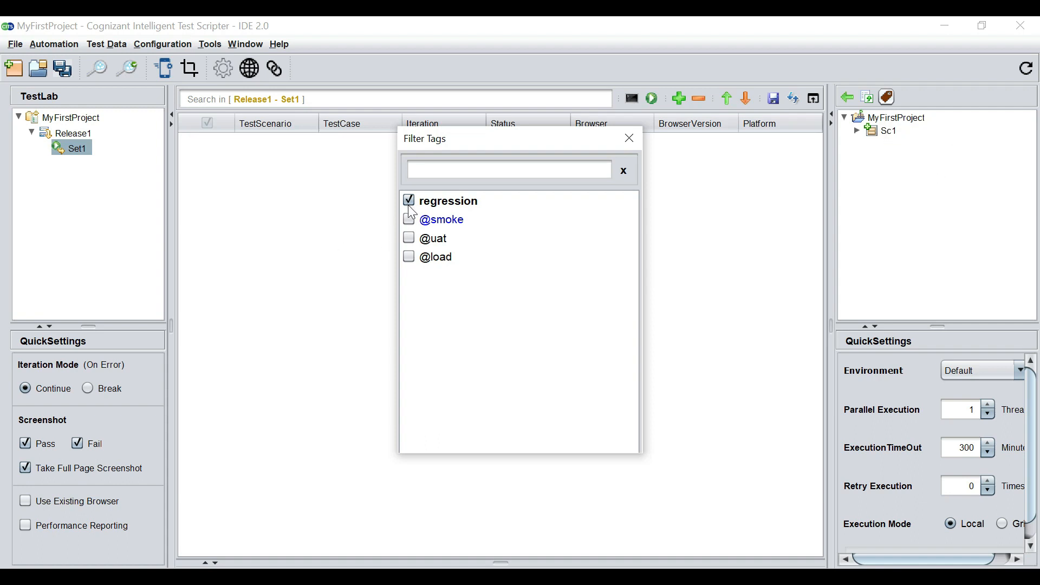
{"action": "left_click", "coordinate": [859, 131]}
{"action": "left_click", "coordinate": [631, 139]}
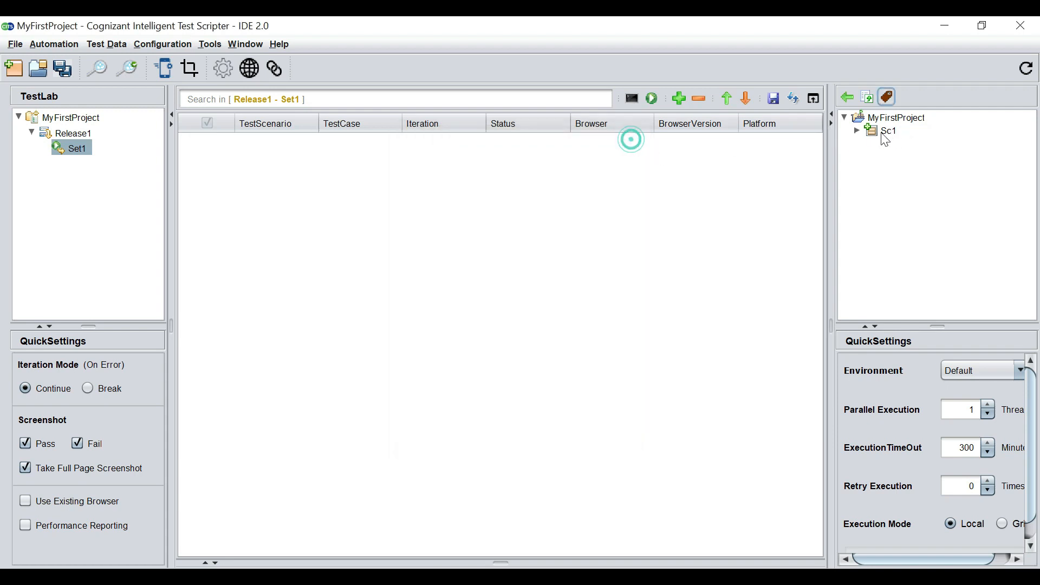
{"action": "left_click", "coordinate": [858, 132]}
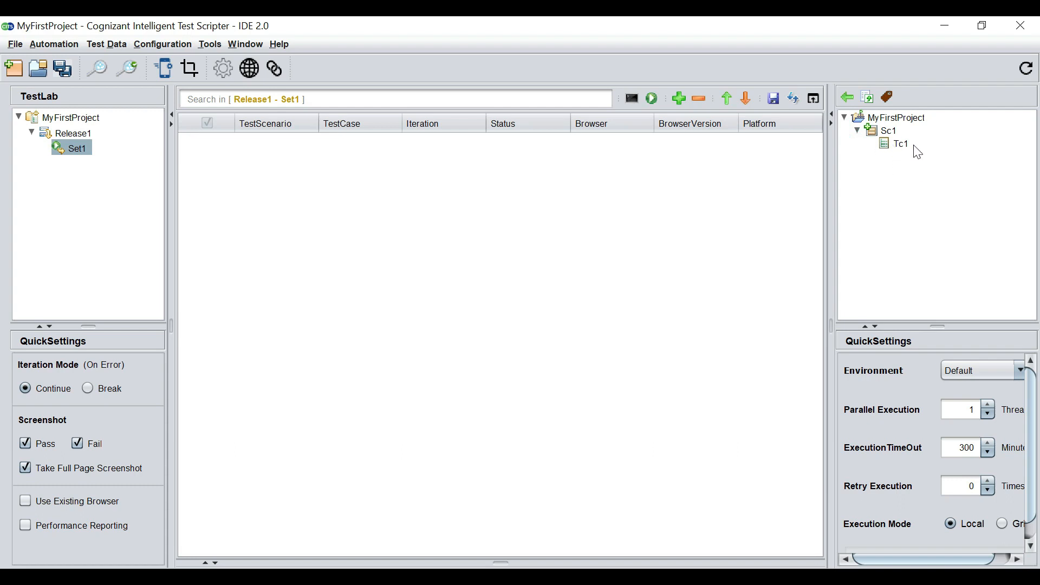
{"action": "left_click", "coordinate": [889, 97]}
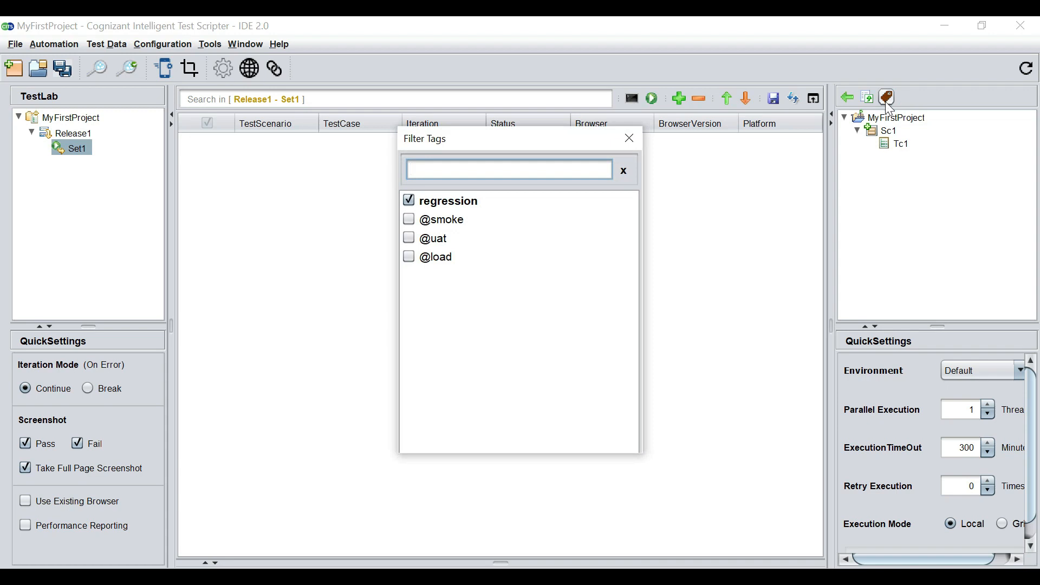
{"action": "left_click", "coordinate": [409, 219]}
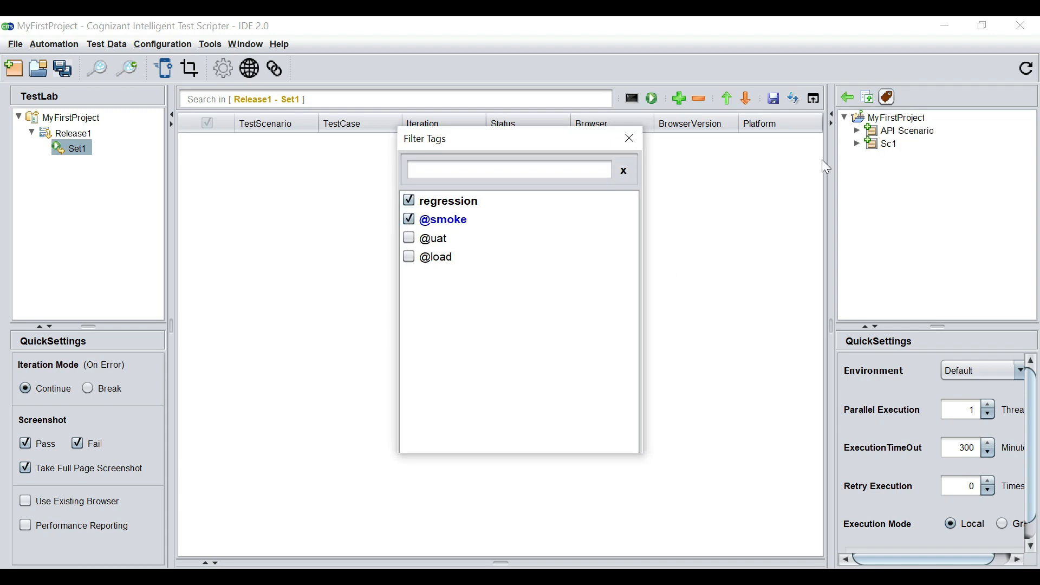
{"action": "left_click", "coordinate": [628, 139]}
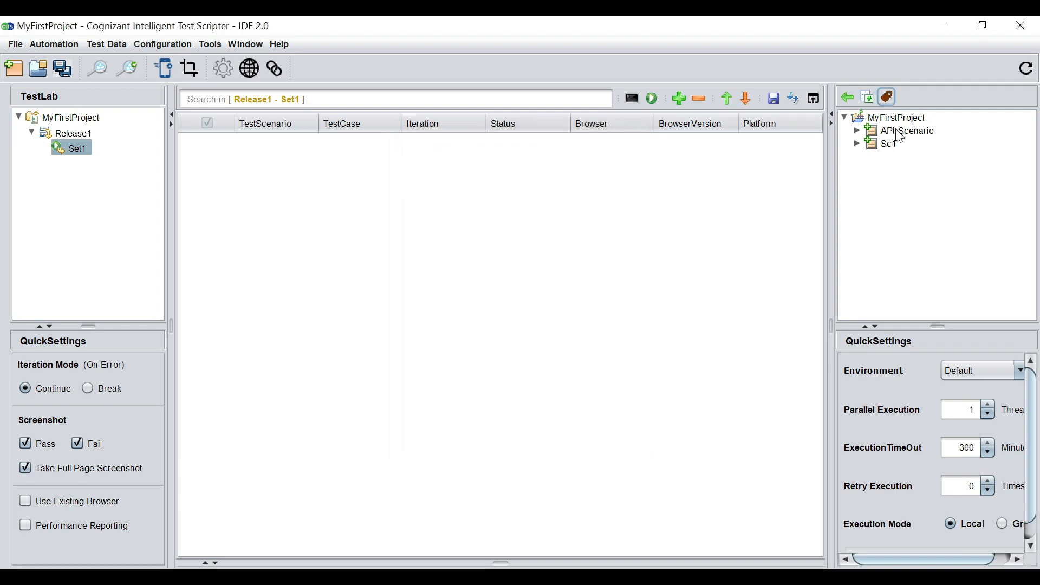
{"action": "left_click", "coordinate": [857, 131]}
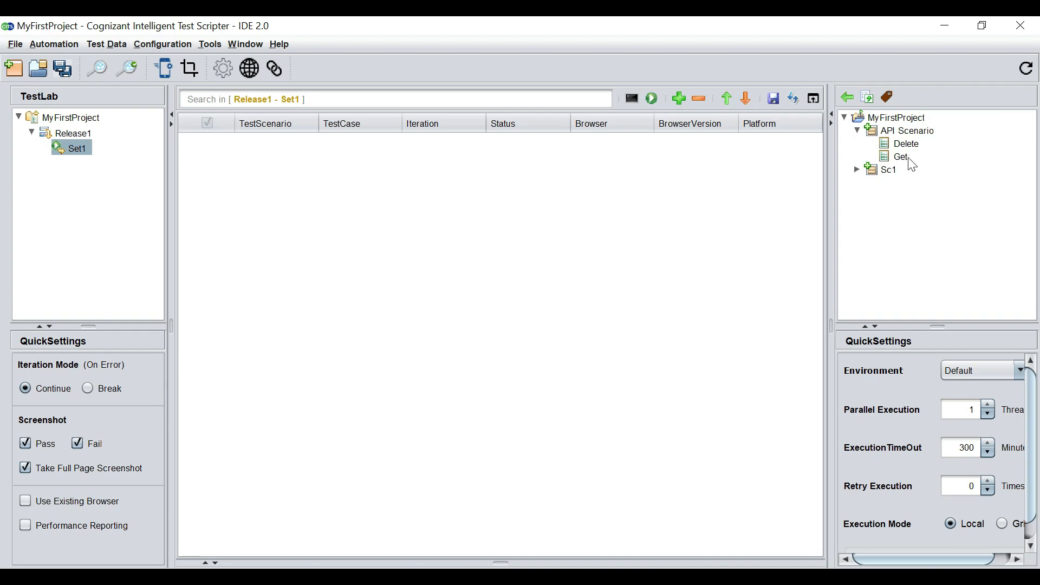
Check the tags assigned to the Delete test case in test design and return to test execution.
{"action": "left_click", "coordinate": [32, 230]}
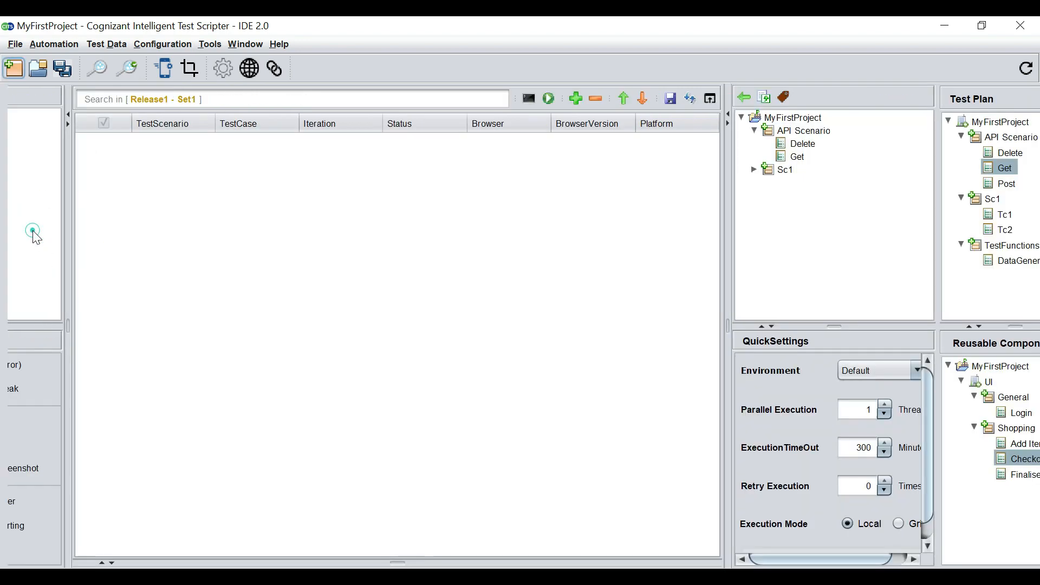
{"action": "left_click", "coordinate": [71, 152]}
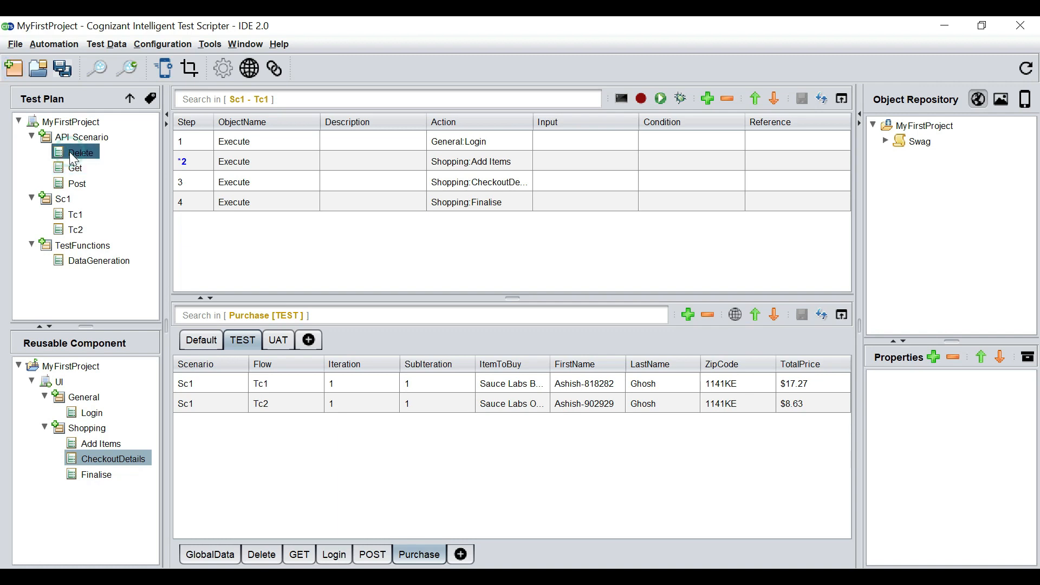
{"action": "left_click", "coordinate": [150, 98]}
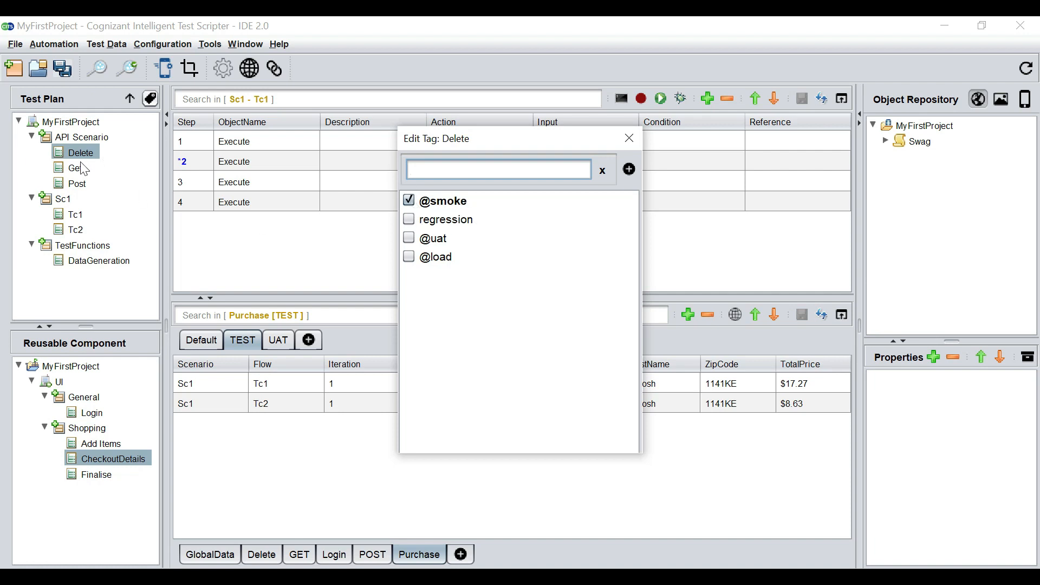
{"action": "left_click", "coordinate": [627, 138]}
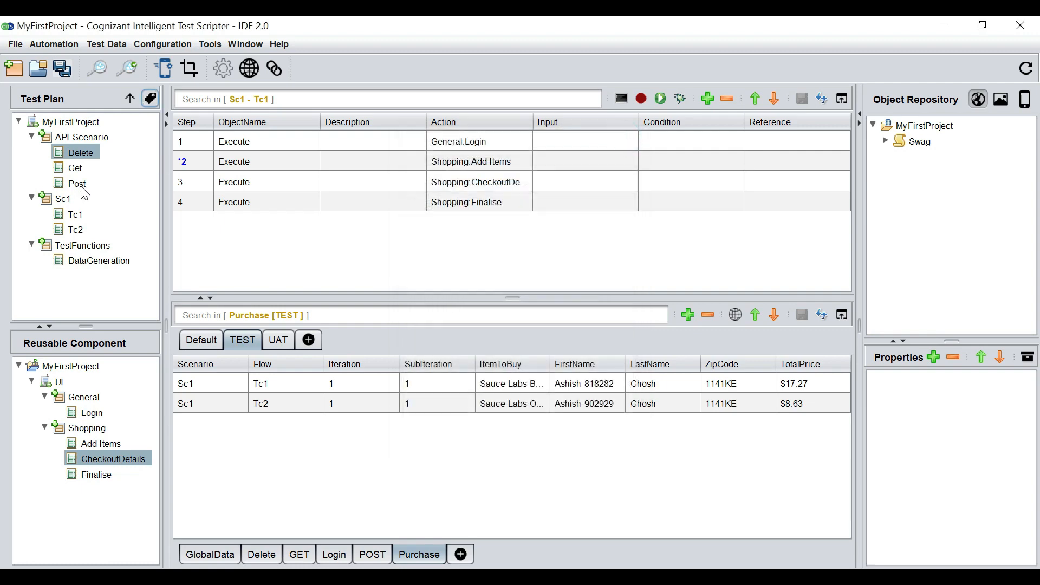
{"action": "mouse_move", "coordinate": [1, 216]}
{"action": "left_click", "coordinate": [39, 280]}
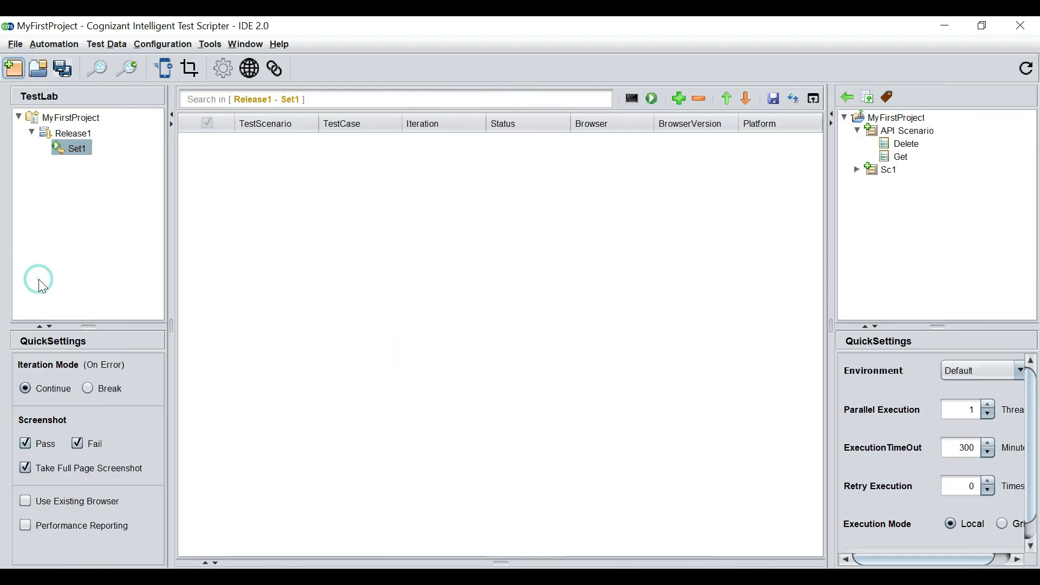
Add all filtered test cases of API Scenario and Sc1 to Set1 and save the project.
{"action": "left_click", "coordinate": [861, 170]}
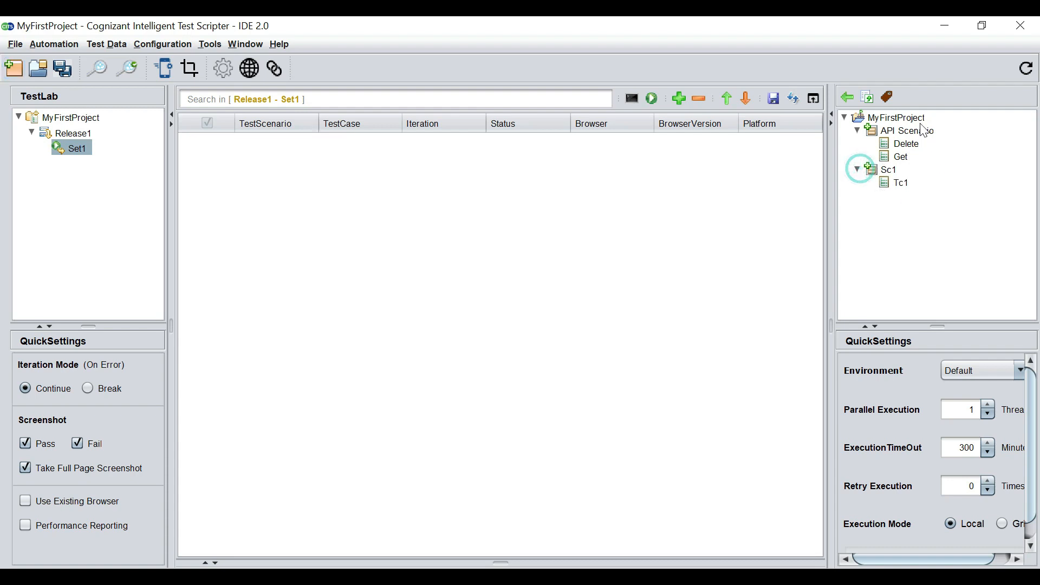
{"action": "left_click", "coordinate": [873, 130]}
{"action": "left_click", "coordinate": [875, 169]}
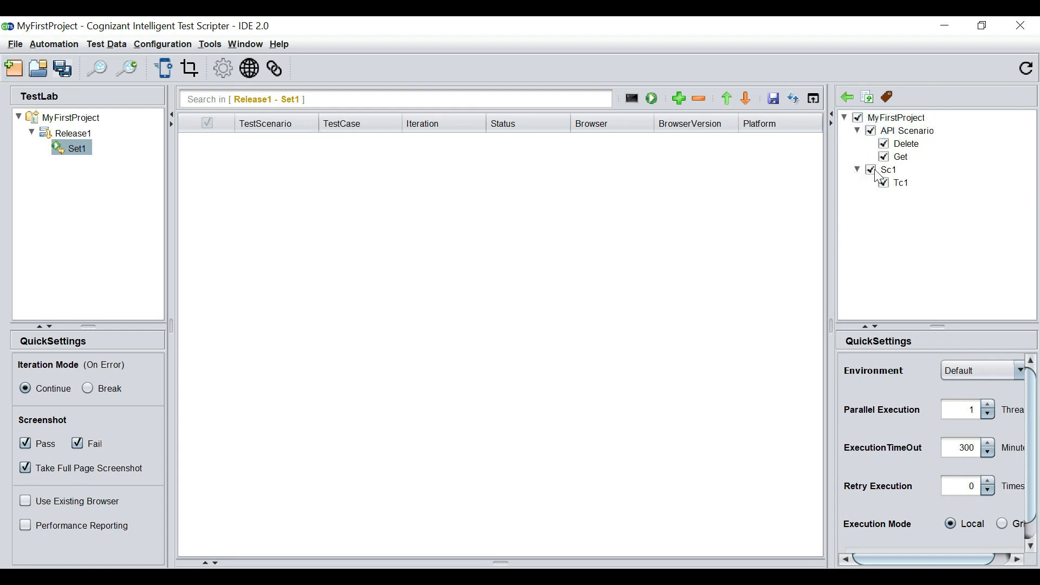
{"action": "left_click", "coordinate": [849, 98]}
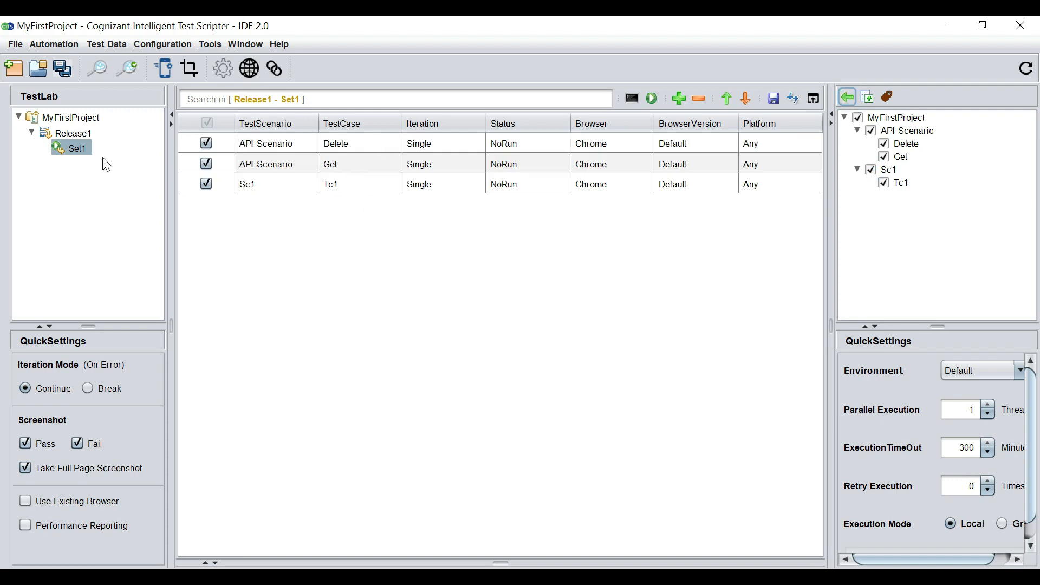
{"action": "left_click", "coordinate": [61, 68]}
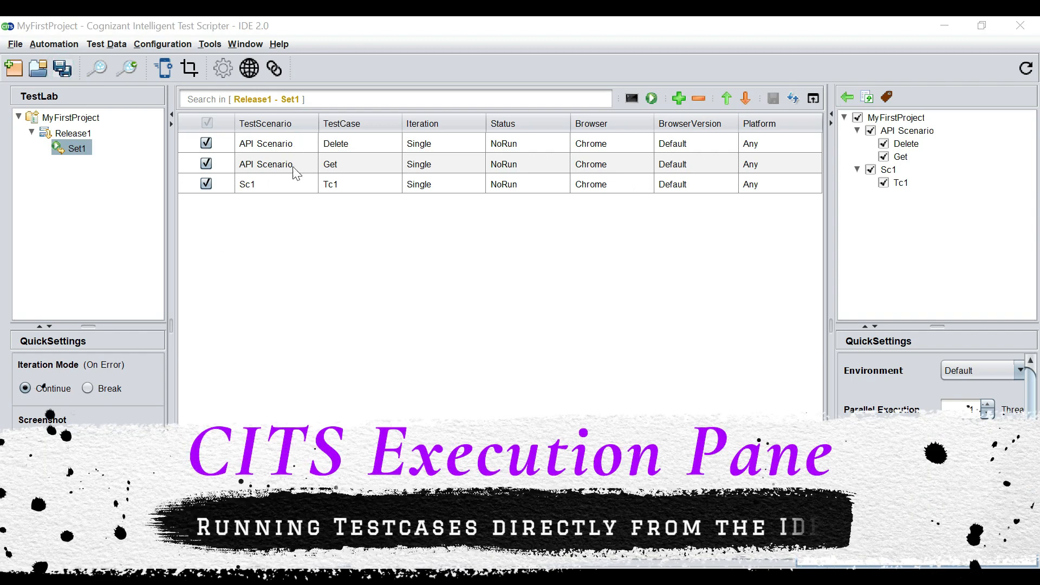
Set the browser of the API Scenario Delete test case in Set1 to No Browser.
{"action": "left_click", "coordinate": [627, 144]}
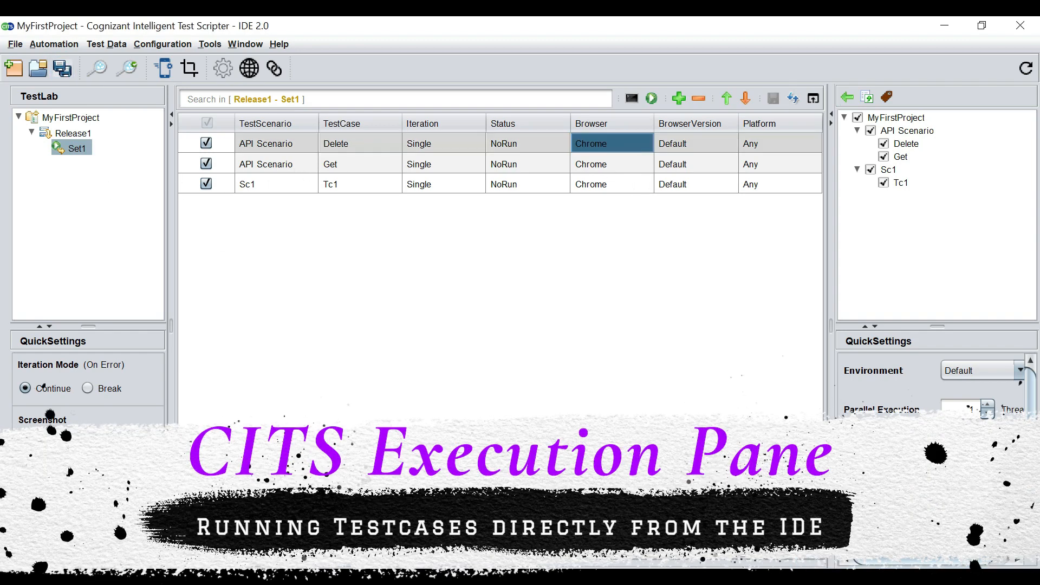
{"action": "left_click", "coordinate": [627, 145]}
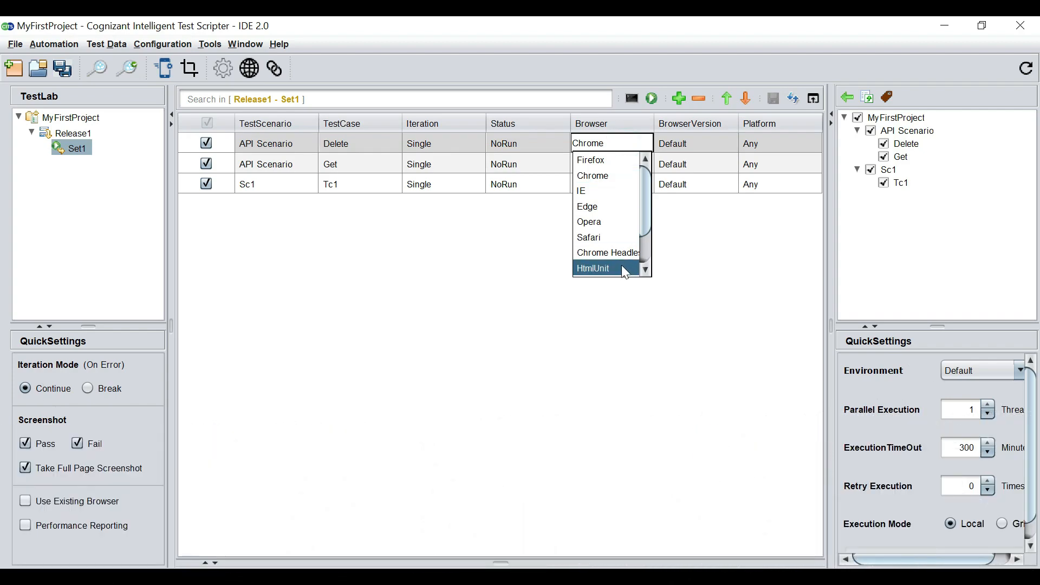
{"action": "scroll", "coordinate": [622, 265], "scroll_direction": "down", "scroll_amount": 1}
{"action": "left_click", "coordinate": [623, 264]}
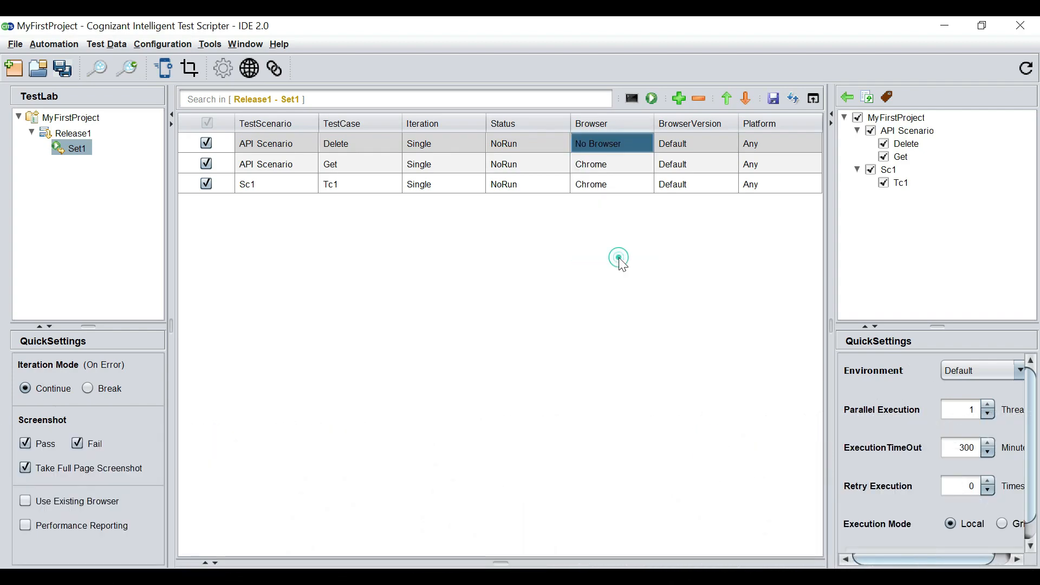
Set the browser of the API Scenario Get test case to No Browser and save the test set.
{"action": "left_click", "coordinate": [635, 162]}
{"action": "left_click", "coordinate": [635, 162]}
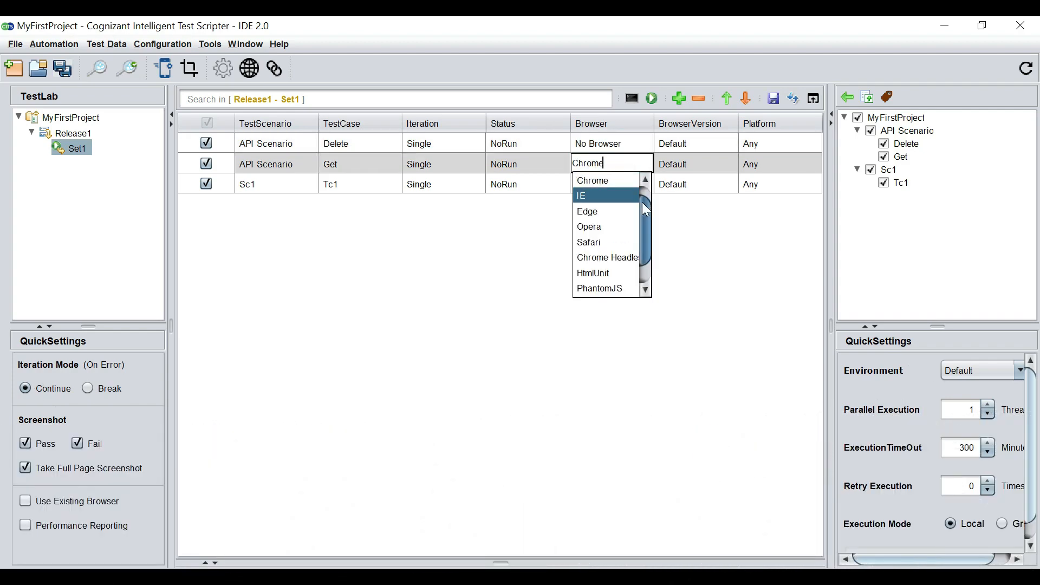
{"action": "scroll", "coordinate": [644, 192], "scroll_direction": "up", "scroll_amount": 1}
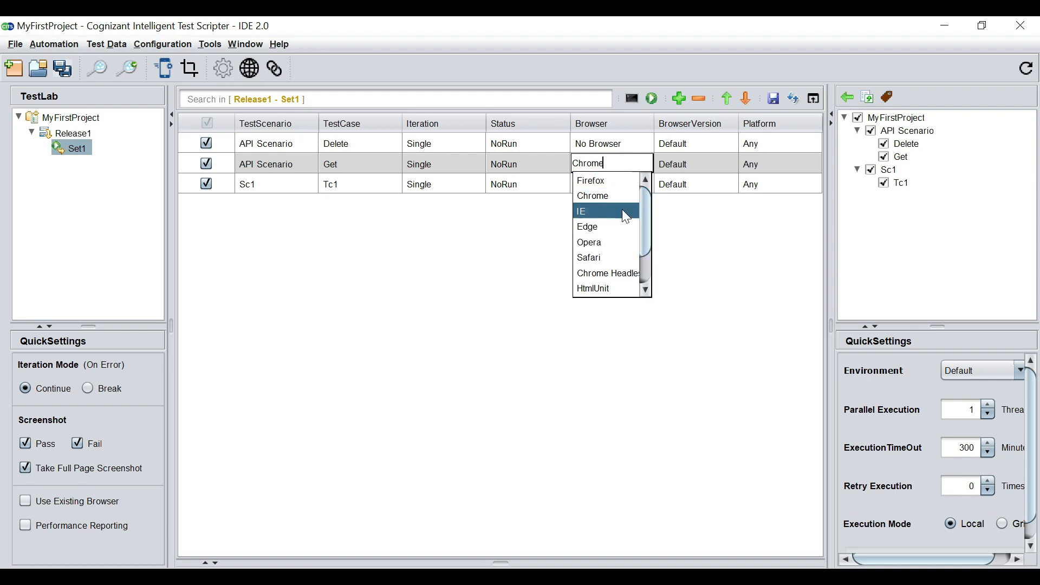
{"action": "scroll", "coordinate": [633, 263], "scroll_direction": "down", "scroll_amount": 1}
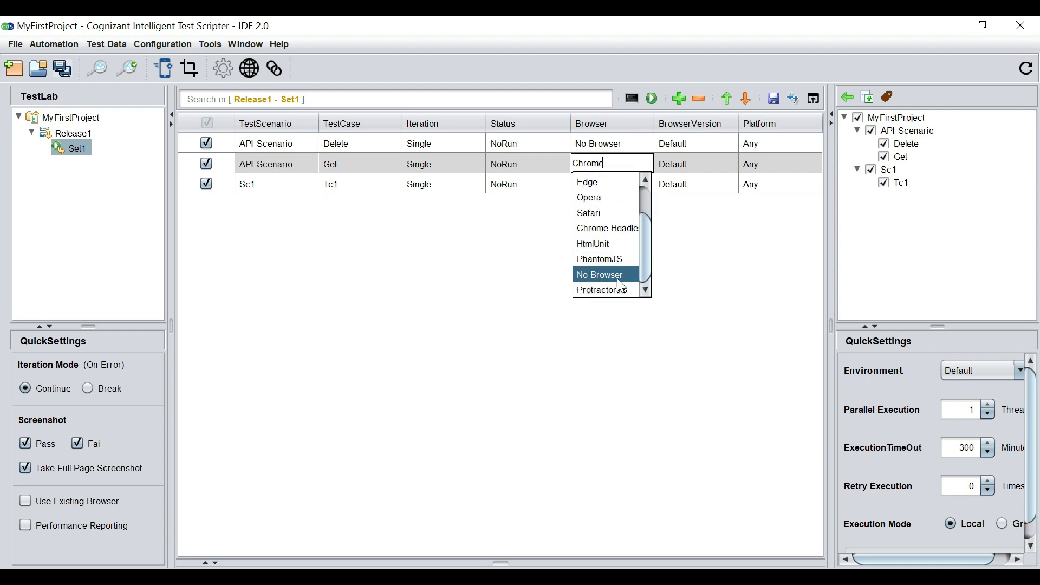
{"action": "left_click", "coordinate": [620, 275]}
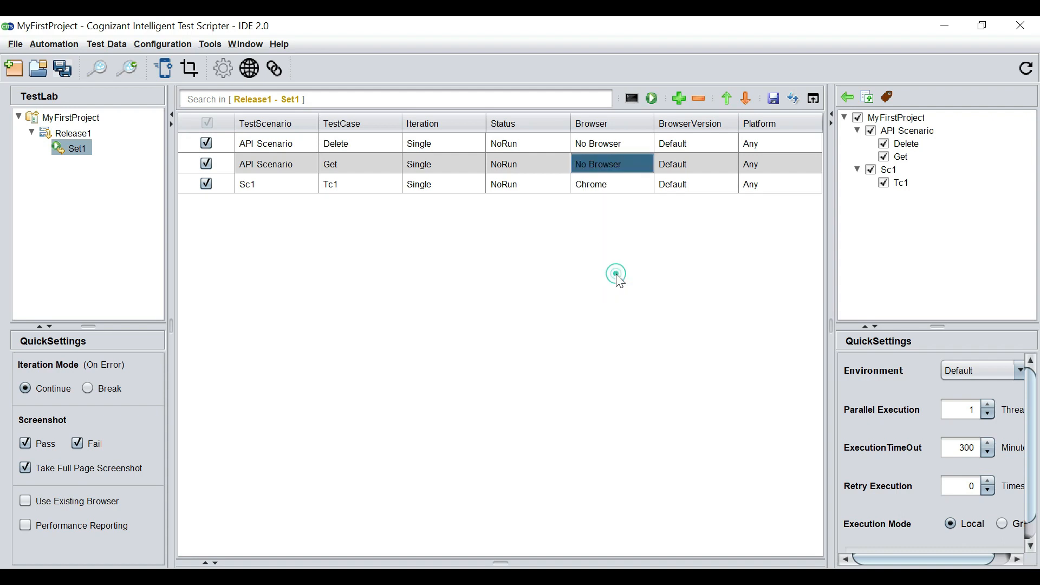
{"action": "left_click", "coordinate": [775, 98]}
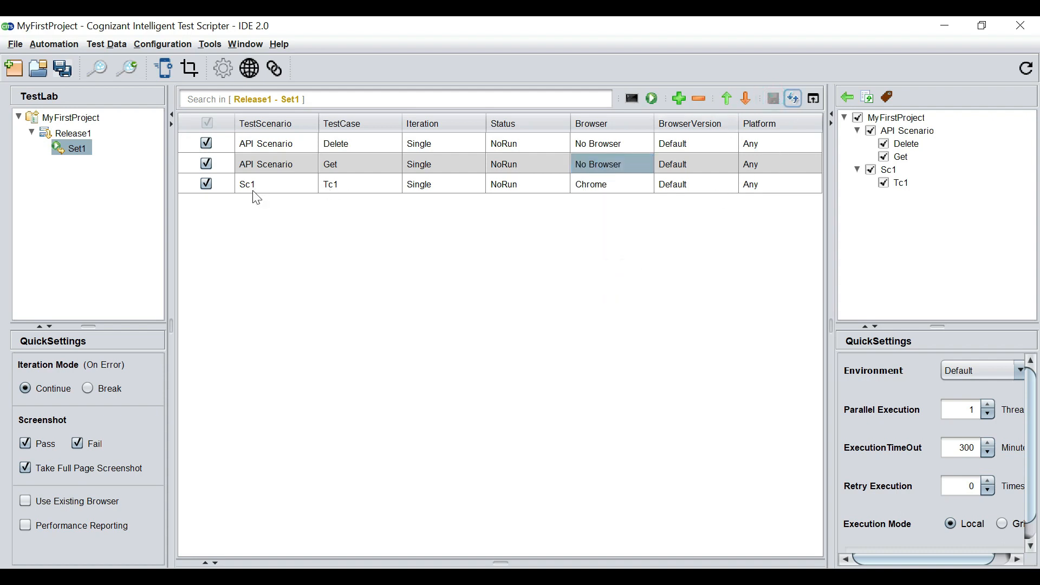
Select Set1, open its run settings and move the dialog aside so the test case list stays in view.
{"action": "left_click", "coordinate": [612, 187]}
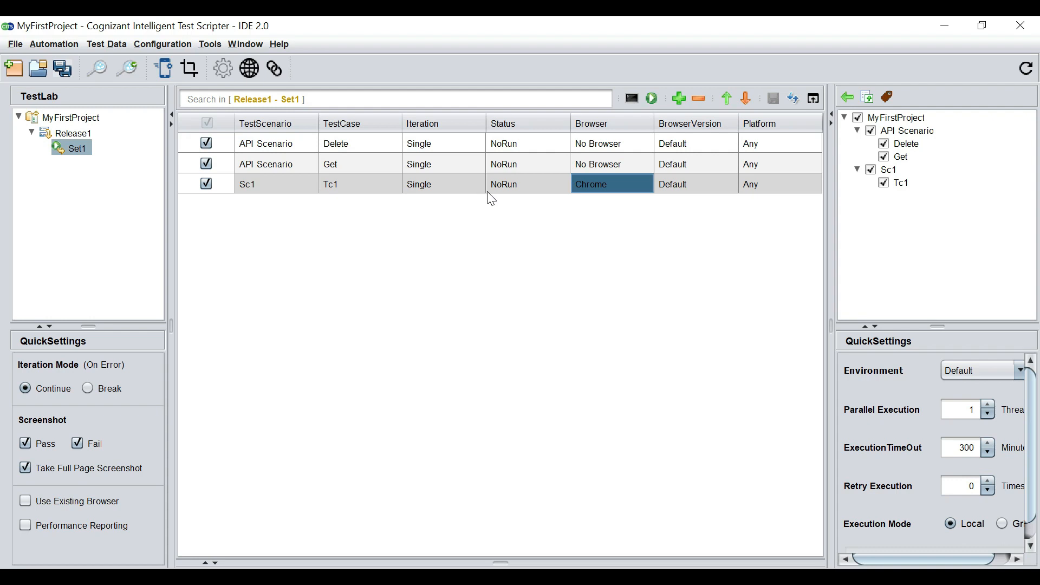
{"action": "left_click", "coordinate": [80, 147]}
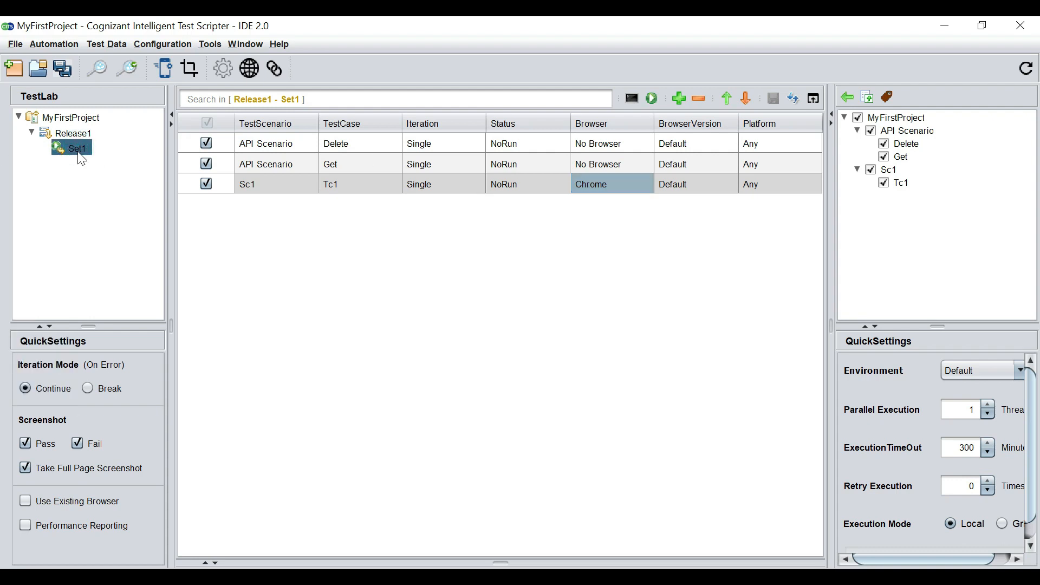
{"action": "left_click", "coordinate": [227, 76]}
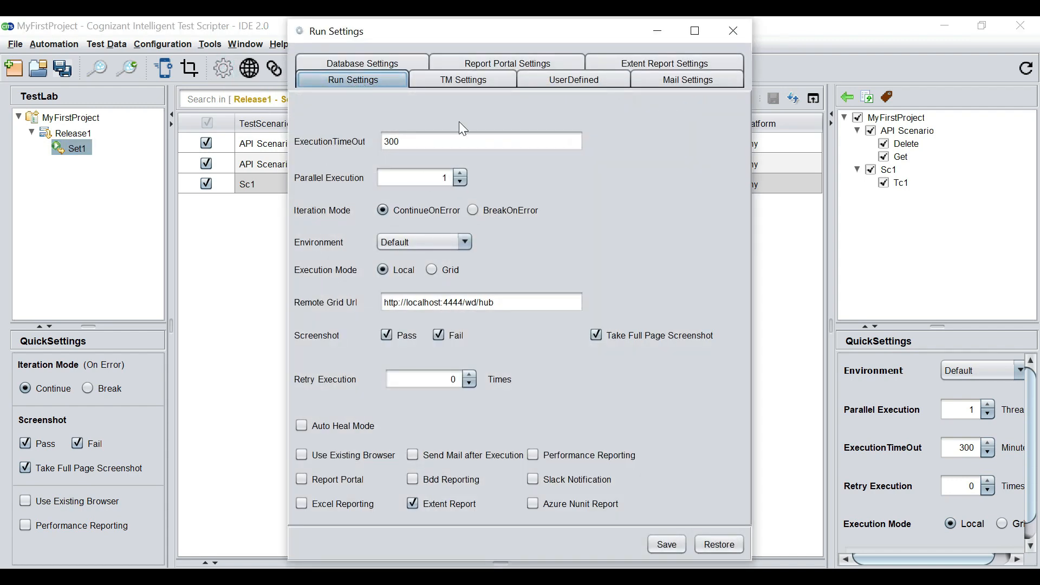
{"action": "left_click_drag", "start_coordinate": [436, 31], "coordinate": [632, 44]}
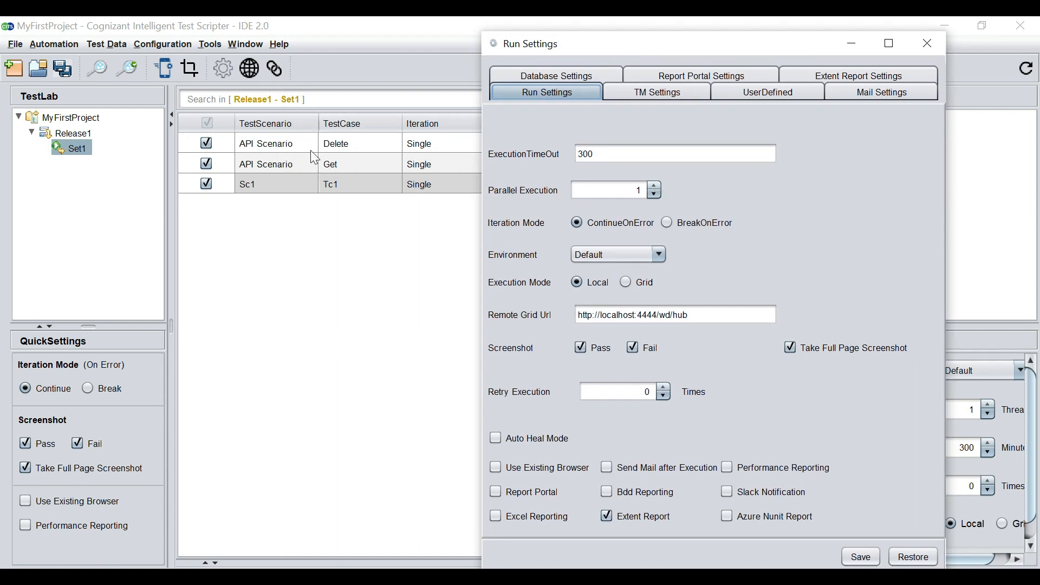
Try a parallel execution value of 3 and the BreakOnError iteration mode, restoring 1 and ContinueOnError.
{"action": "left_click", "coordinate": [642, 190]}
{"action": "double_click", "coordinate": [640, 189]}
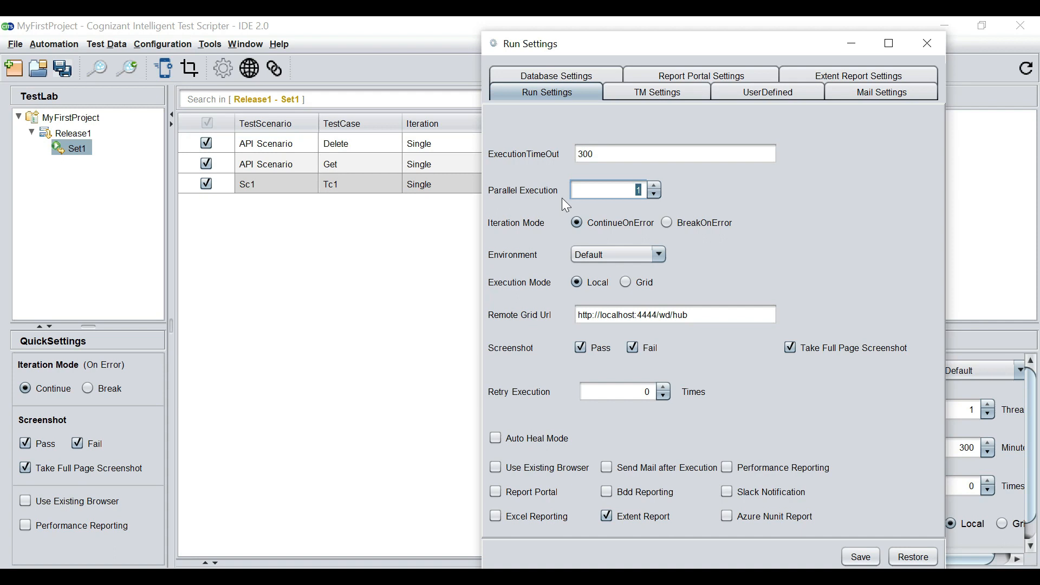
{"action": "type", "text": "3"}
{"action": "double_click", "coordinate": [637, 190]}
{"action": "type", "text": "1"}
{"action": "left_click", "coordinate": [668, 222]}
{"action": "left_click", "coordinate": [579, 223]}
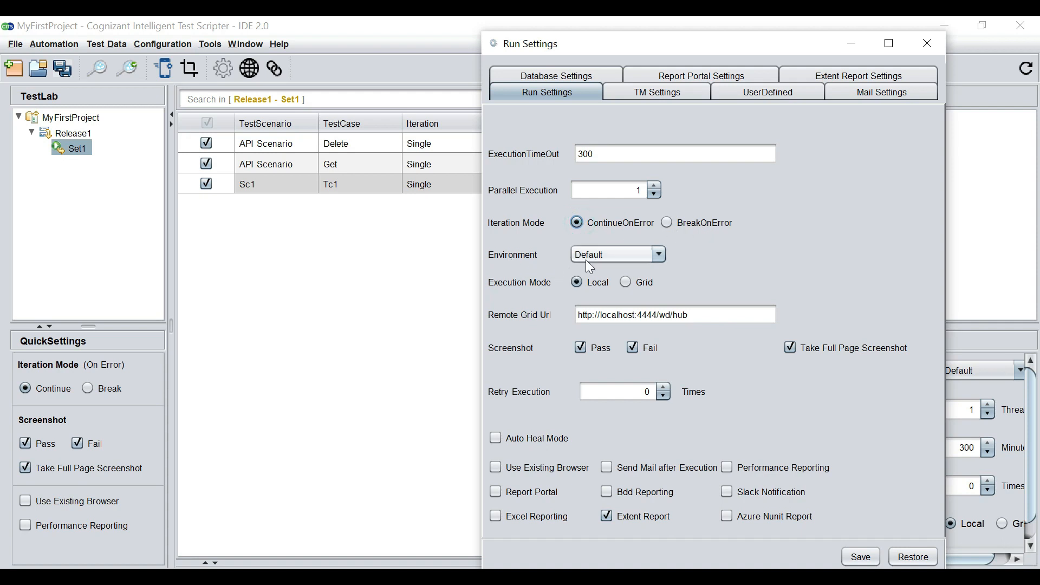
Set the run environment to TEST, turn off full page screenshots, and save and close the run settings.
{"action": "left_click", "coordinate": [661, 255]}
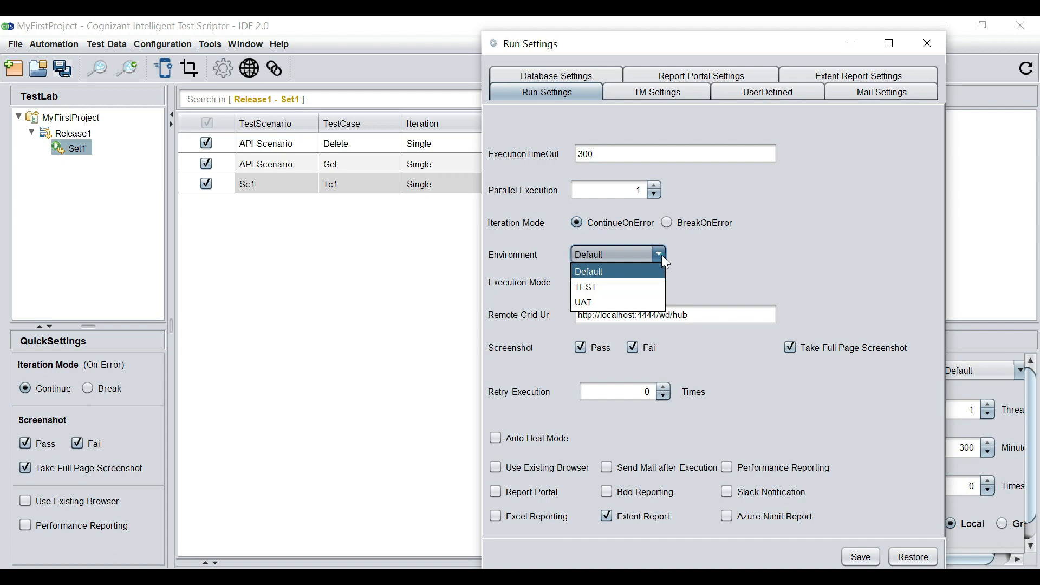
{"action": "left_click", "coordinate": [600, 293]}
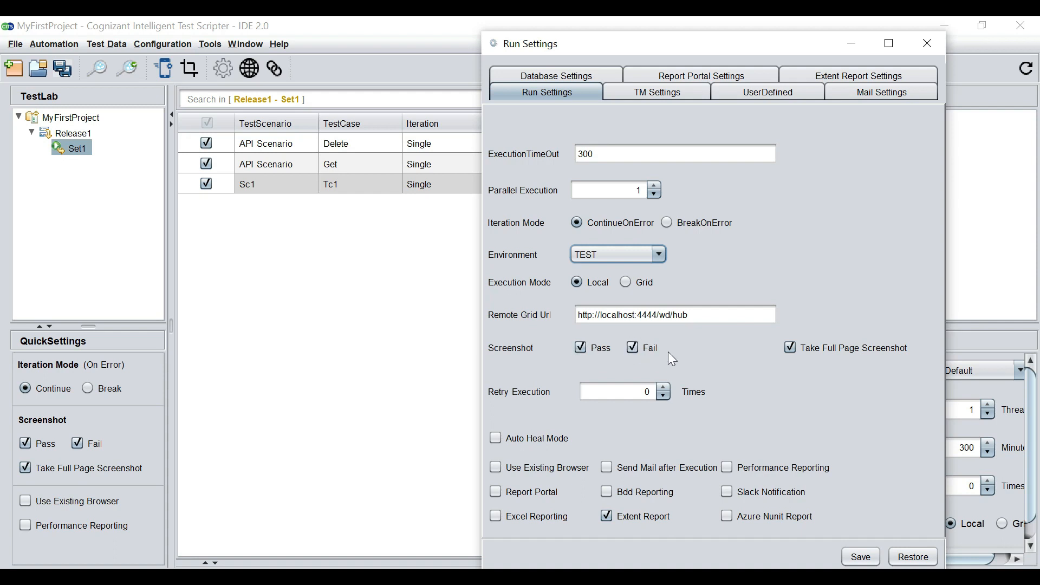
{"action": "left_click", "coordinate": [791, 349]}
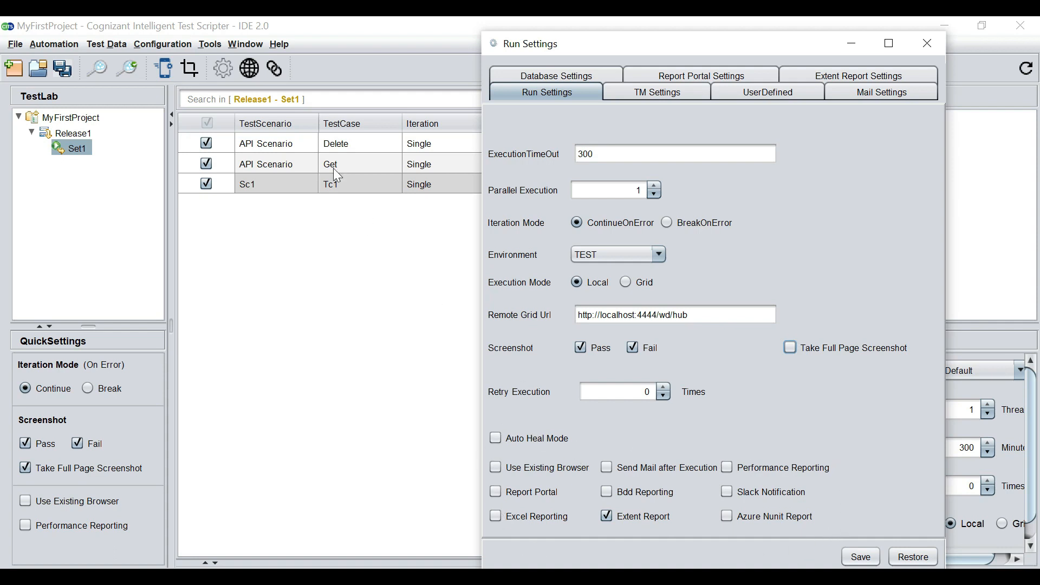
{"action": "left_click", "coordinate": [607, 517]}
{"action": "left_click", "coordinate": [858, 556]}
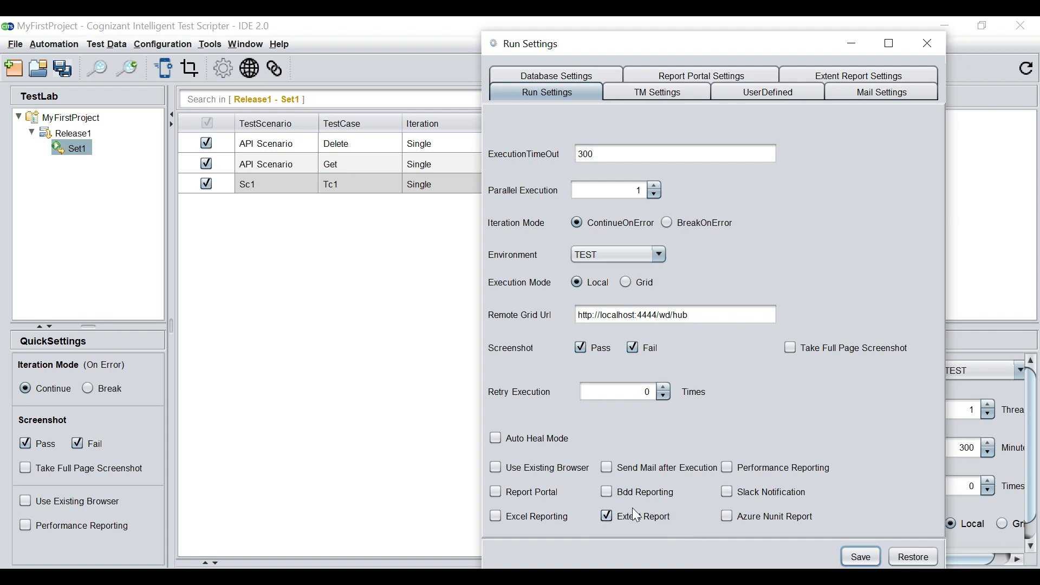
{"action": "left_click", "coordinate": [928, 46]}
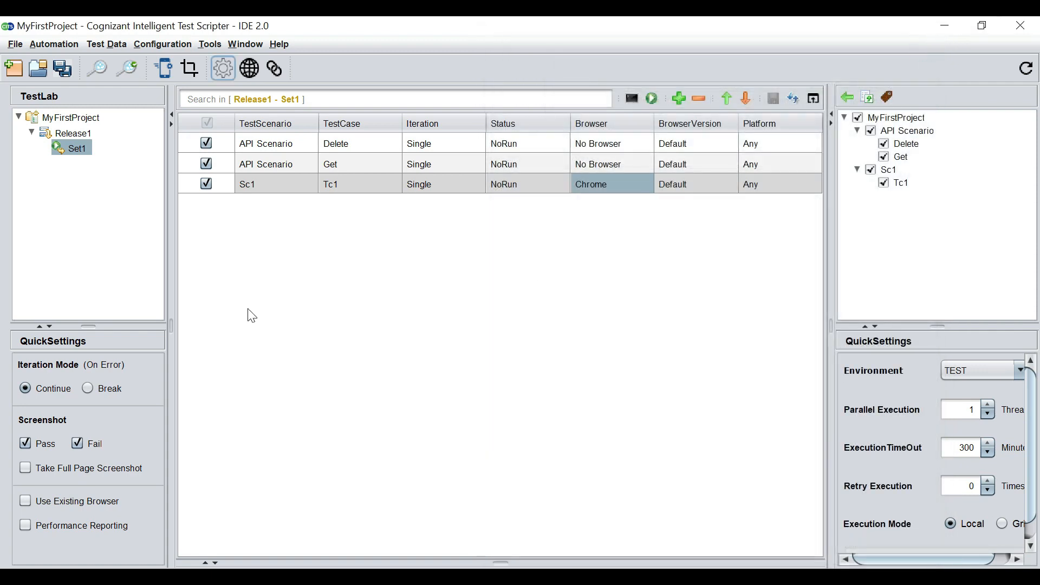
Run all the test cases of Set1 from the execution view.
{"action": "left_click_drag", "start_coordinate": [171, 327], "coordinate": [165, 325]}
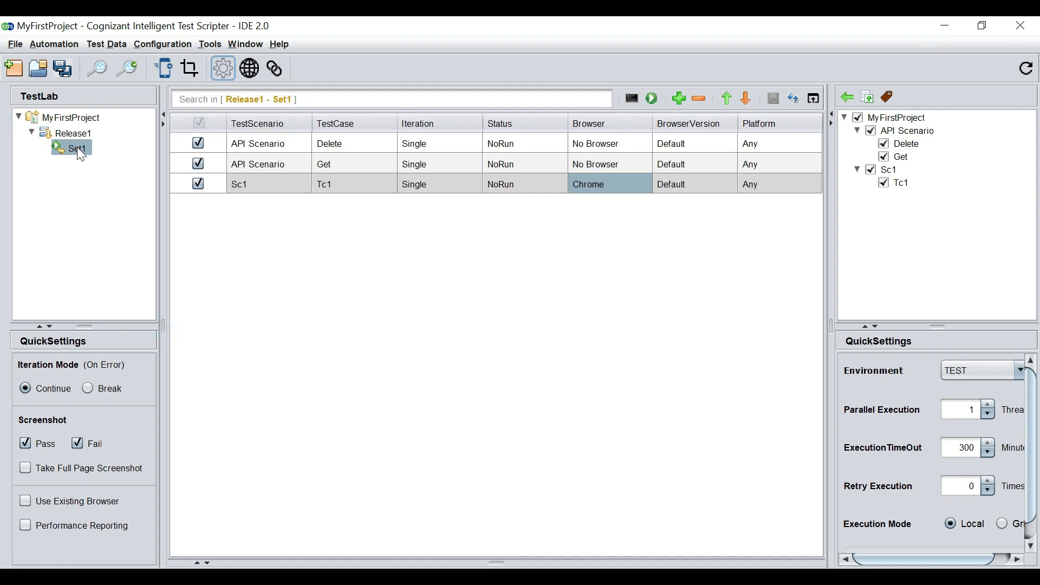
{"action": "left_click", "coordinate": [654, 100]}
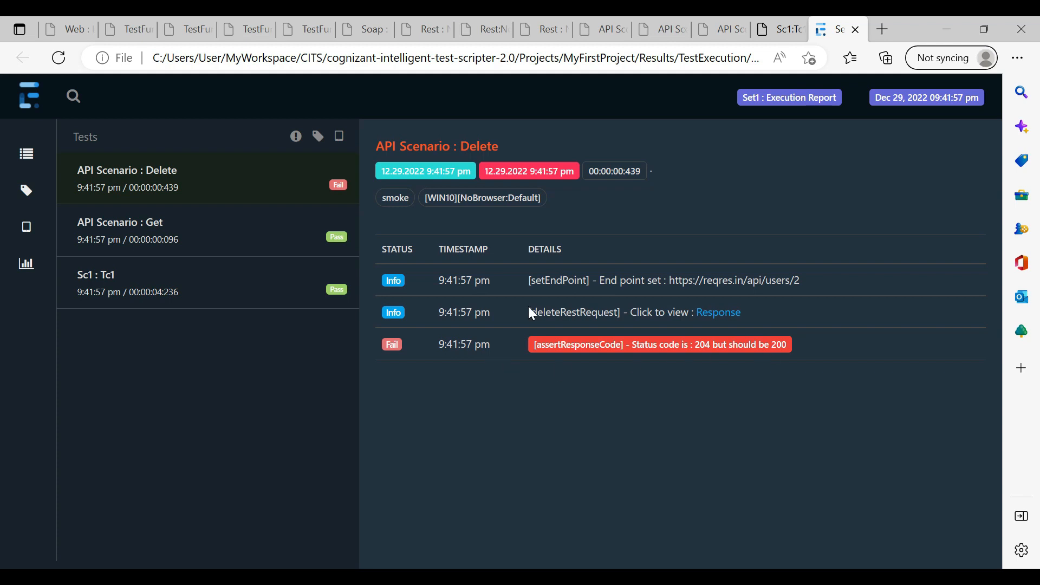
Examine the API Scenario Get result and its REST response in the execution report, and return to the report.
{"action": "left_click", "coordinate": [211, 233]}
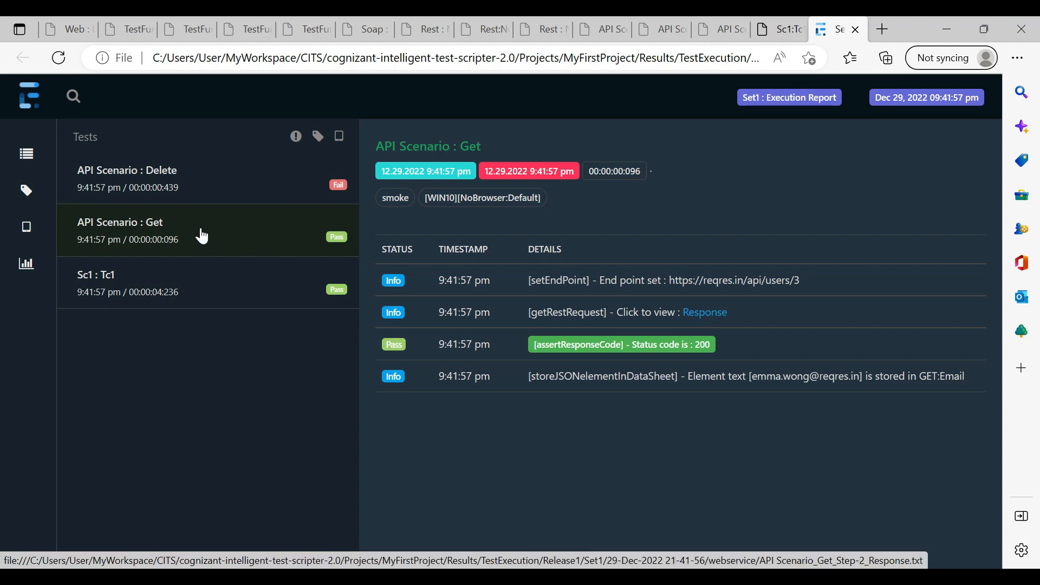
{"action": "left_click", "coordinate": [706, 319]}
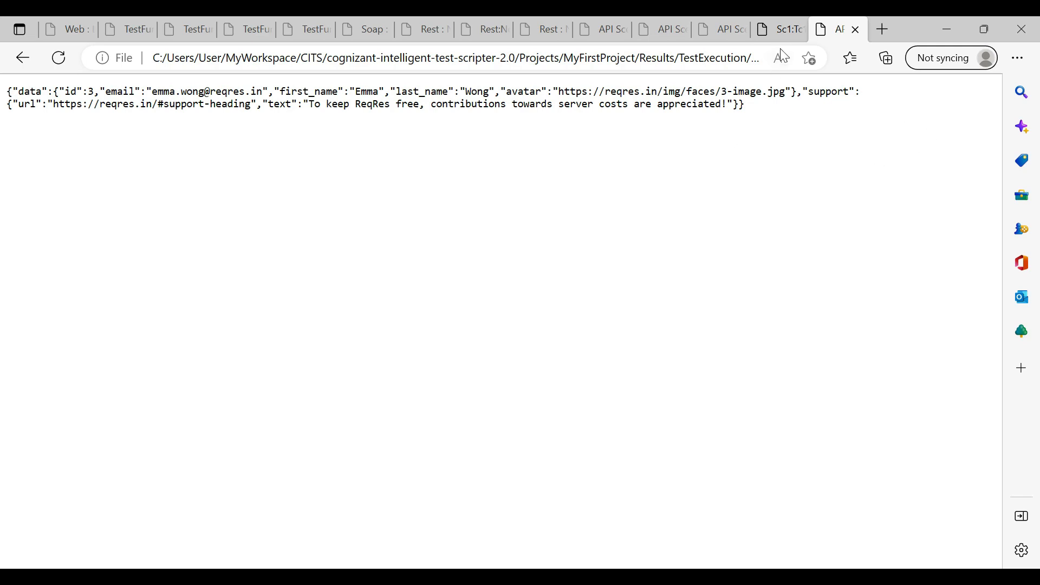
{"action": "left_click", "coordinate": [786, 32]}
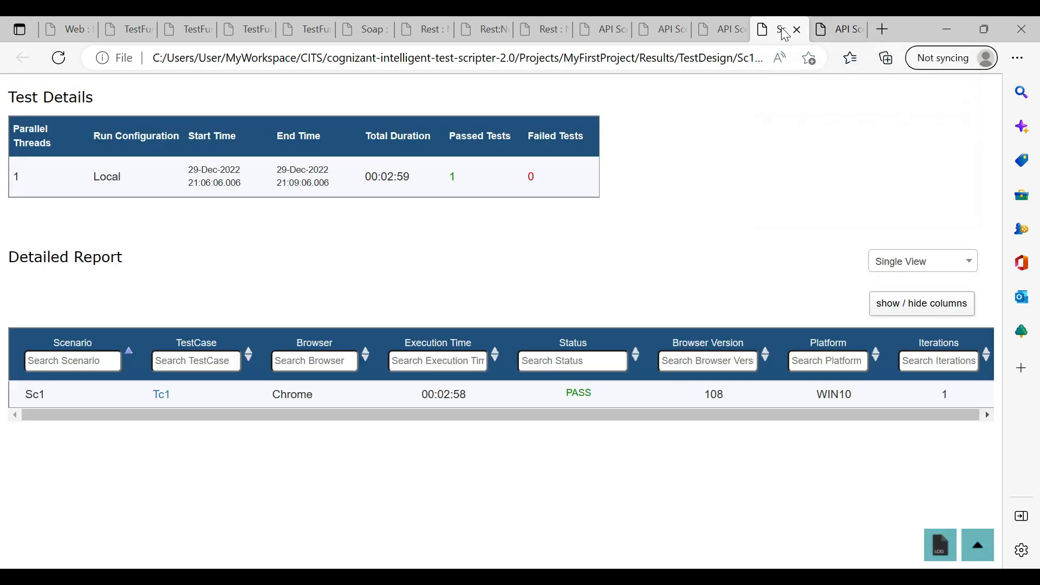
{"action": "left_click", "coordinate": [837, 30]}
{"action": "left_click", "coordinate": [16, 56]}
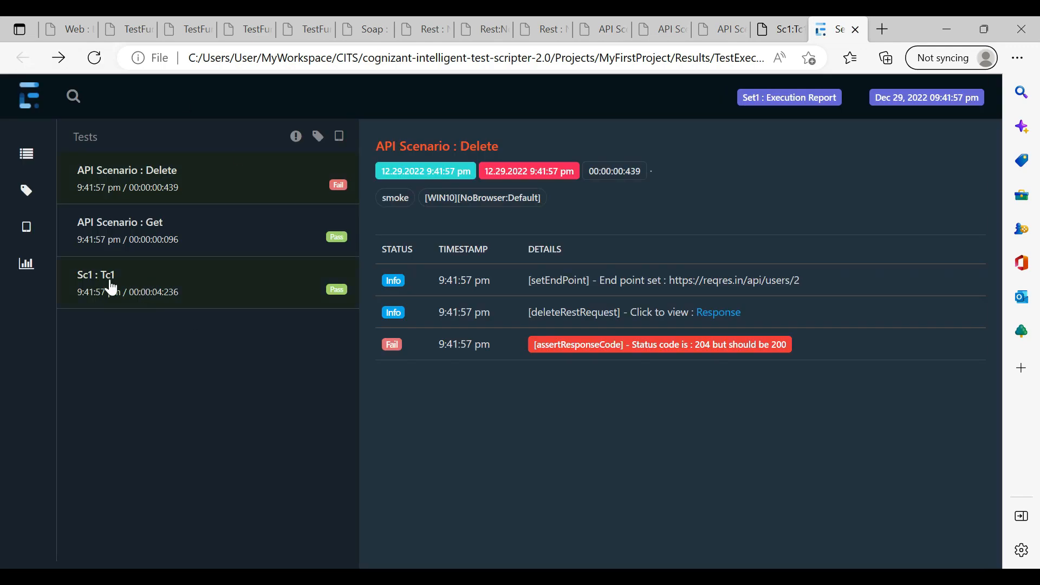
Review the logged steps of Sc1 Tc1 in the report and view the screenshot of the SuccessMessage2 assertion.
{"action": "left_click", "coordinate": [191, 288]}
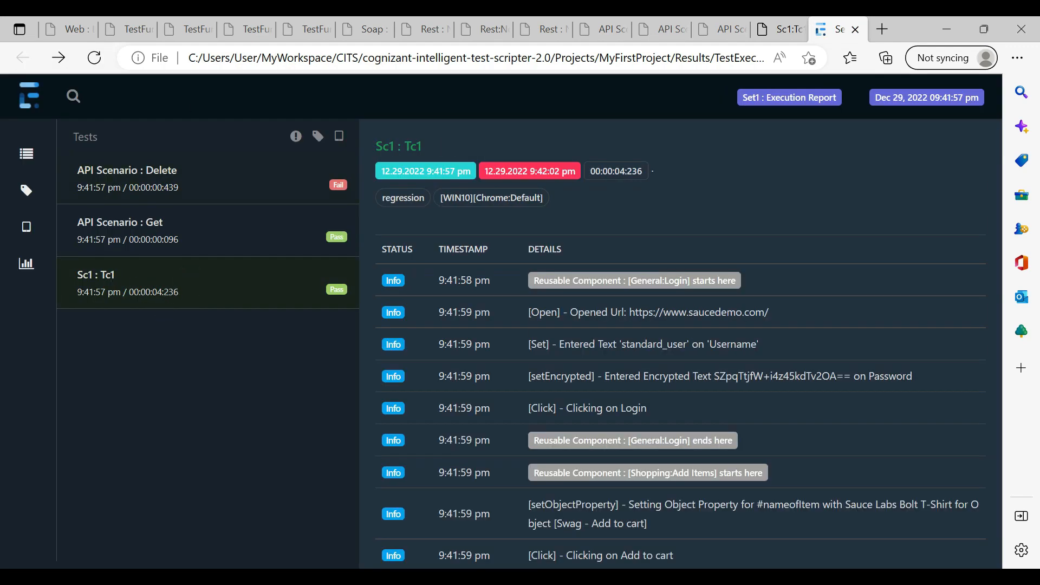
{"action": "scroll", "coordinate": [857, 313], "scroll_direction": "down", "scroll_amount": 9}
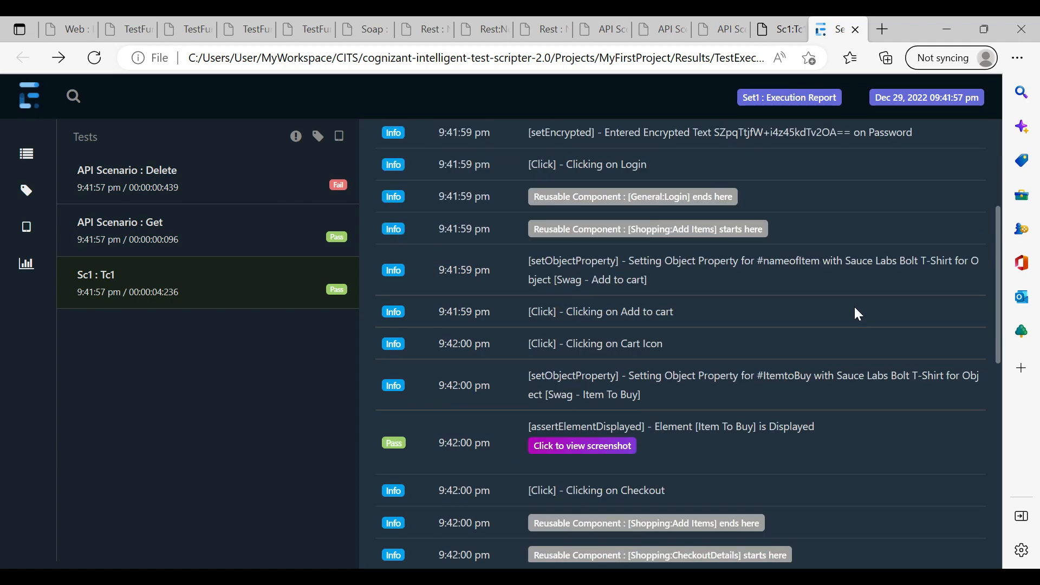
{"action": "scroll", "coordinate": [856, 309], "scroll_direction": "down", "scroll_amount": 6}
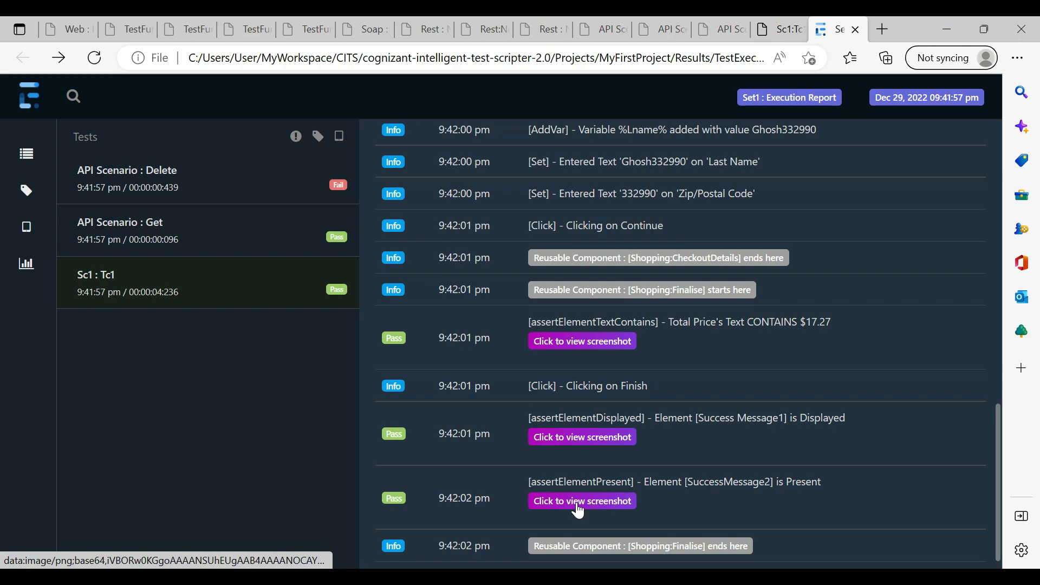
{"action": "left_click", "coordinate": [580, 507]}
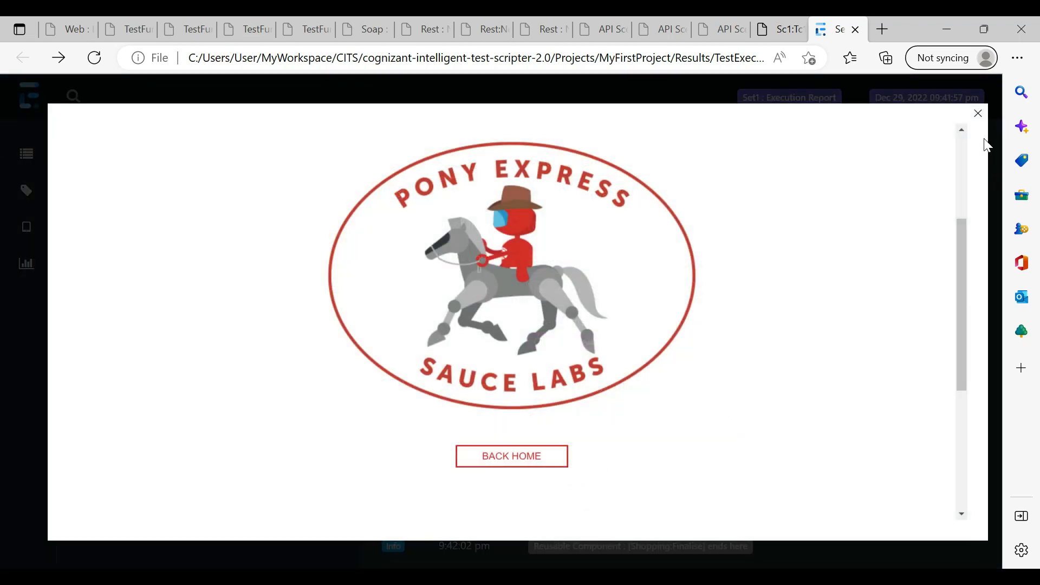
{"action": "left_click", "coordinate": [979, 113]}
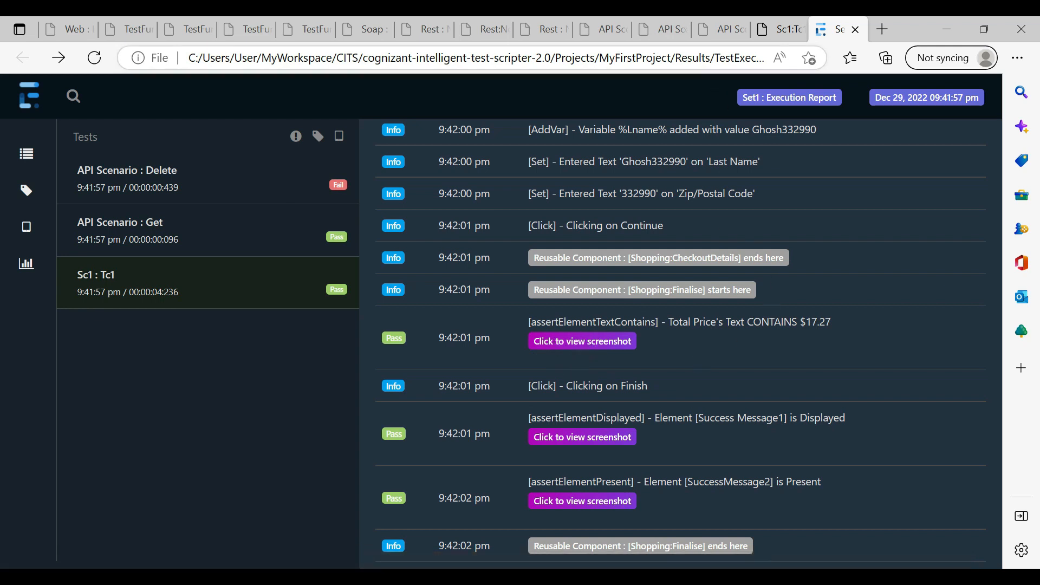
Check the report's file path and its results for the smoke and regression tags, and switch back to Cognizant Intelligent Test Scripter.
{"action": "left_click", "coordinate": [710, 60]}
{"action": "key", "text": "End"}
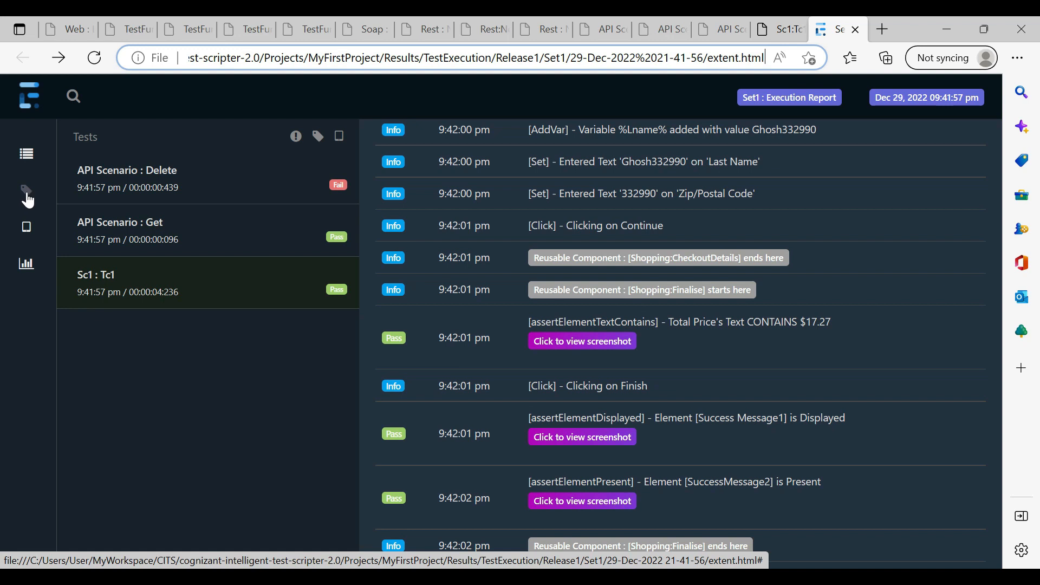
{"action": "left_click", "coordinate": [29, 200]}
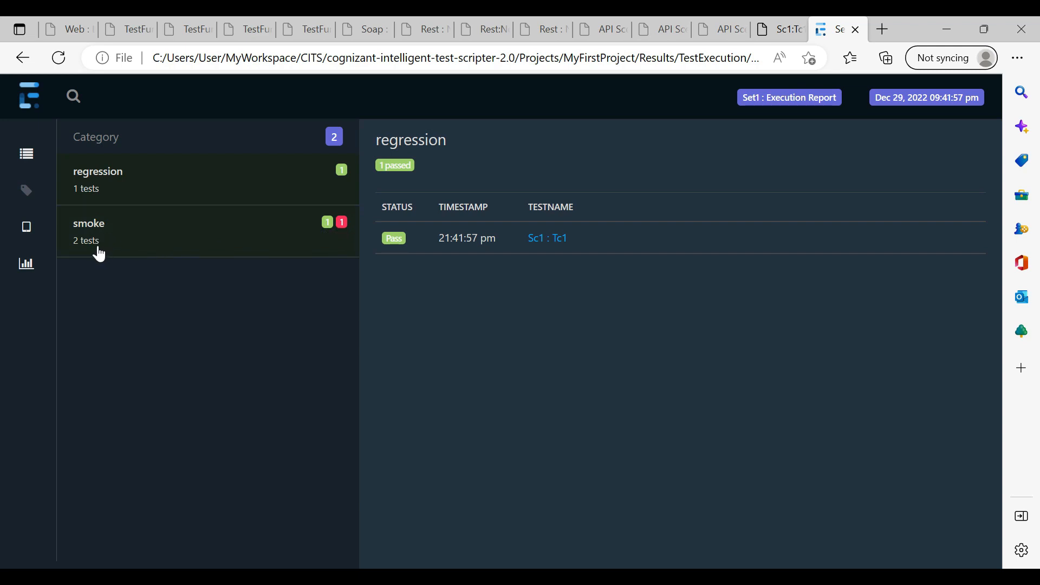
{"action": "left_click", "coordinate": [329, 233]}
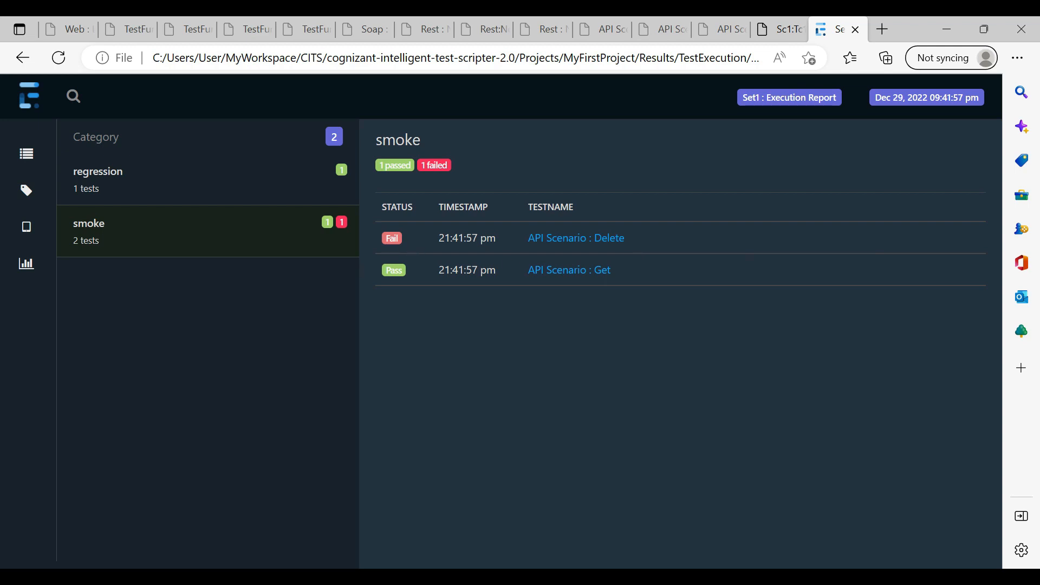
{"action": "left_click", "coordinate": [236, 187]}
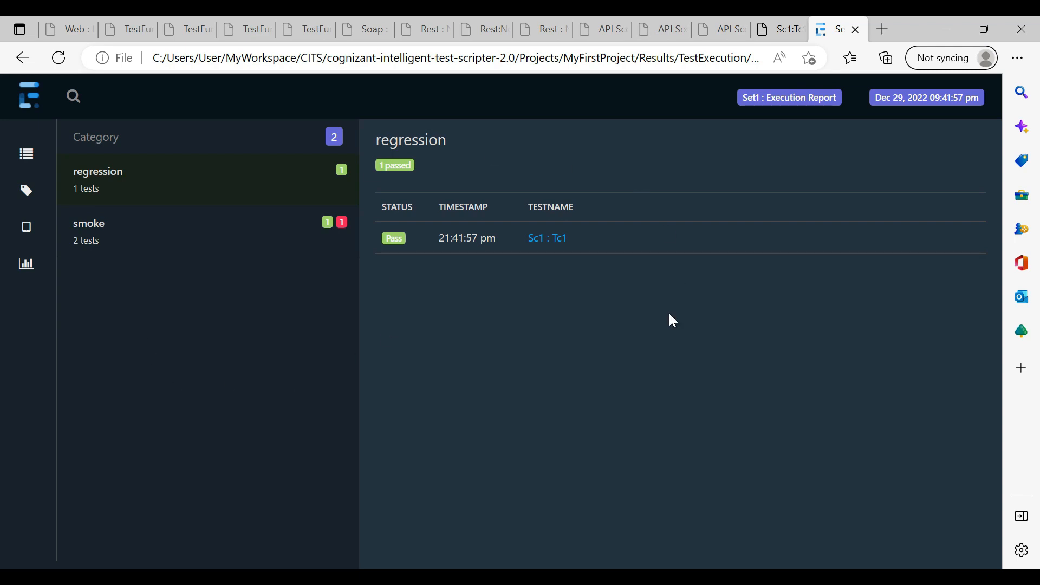
{"action": "key", "text": "alt+Tab"}
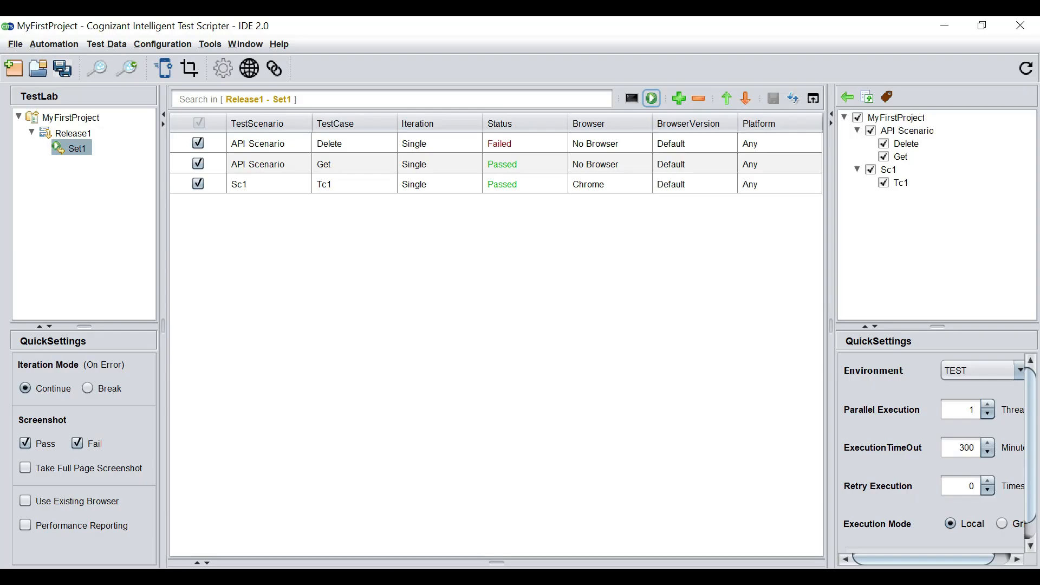
Copy the command-line syntax of test set Set1 and paste it into the empty document in Notepad++.
{"action": "left_click", "coordinate": [653, 99]}
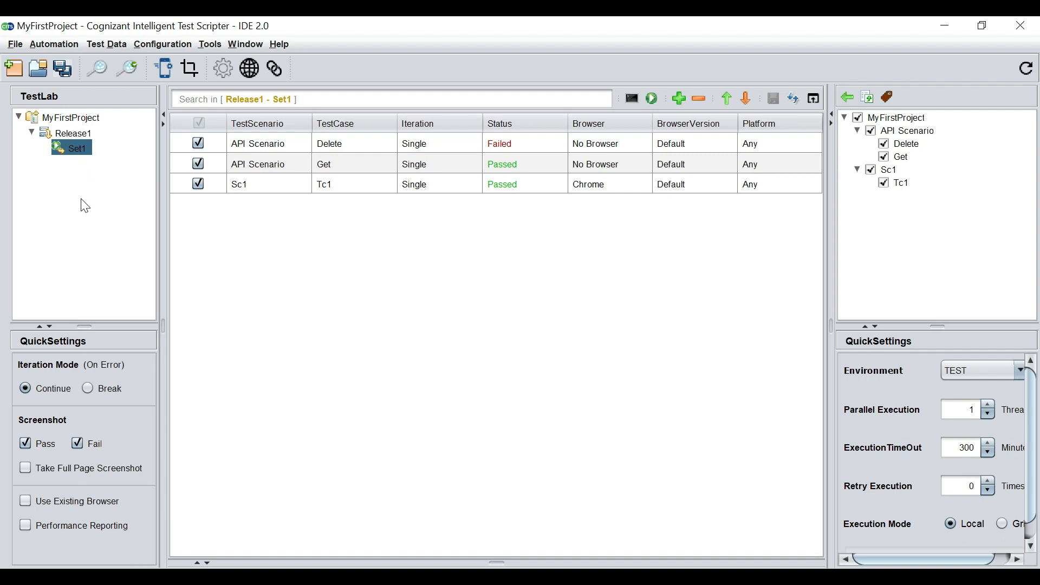
{"action": "right_click", "coordinate": [76, 155]}
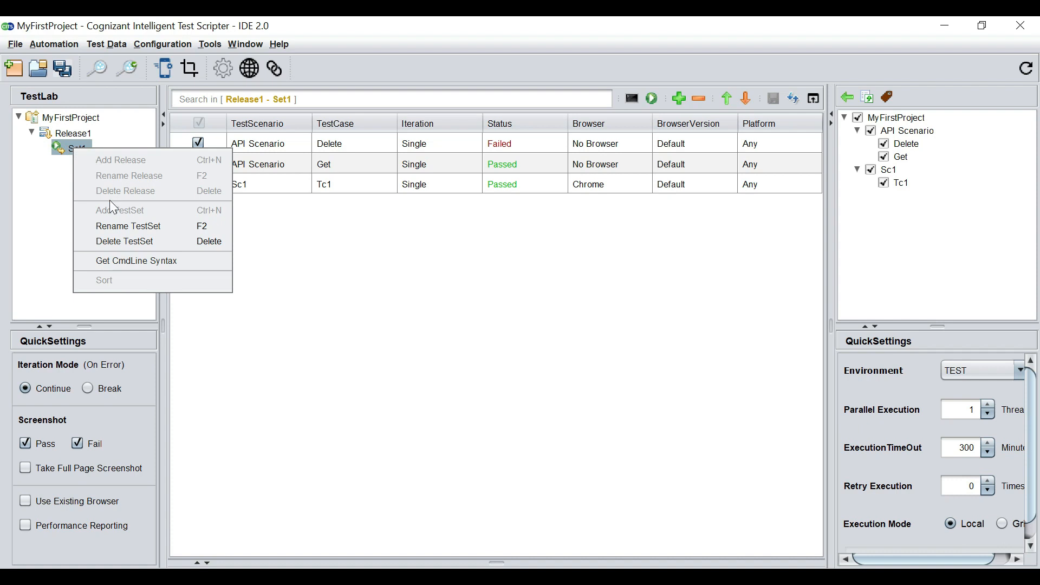
{"action": "left_click", "coordinate": [116, 262]}
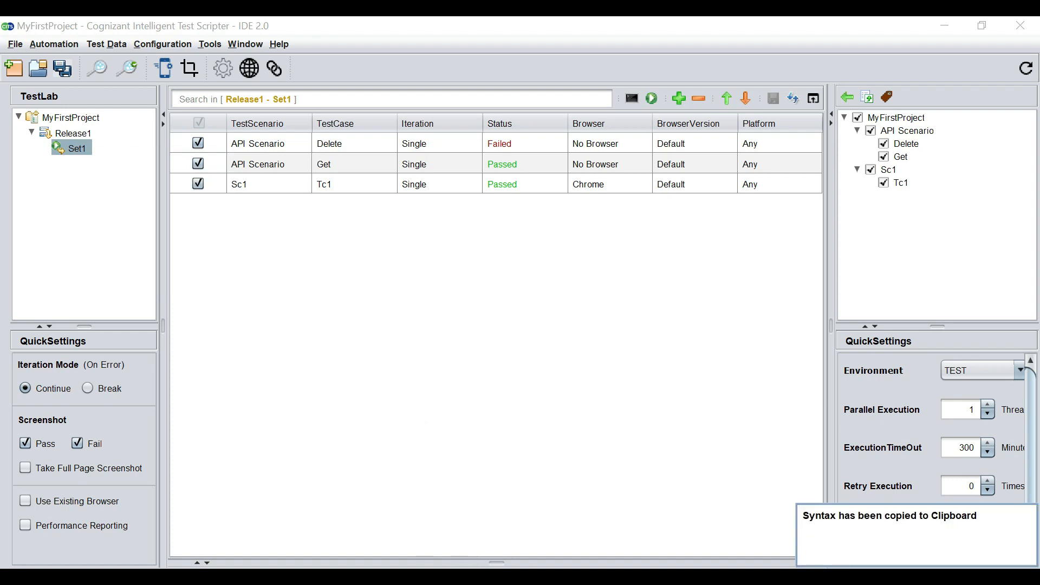
{"action": "mouse_move", "coordinate": [540, 577]}
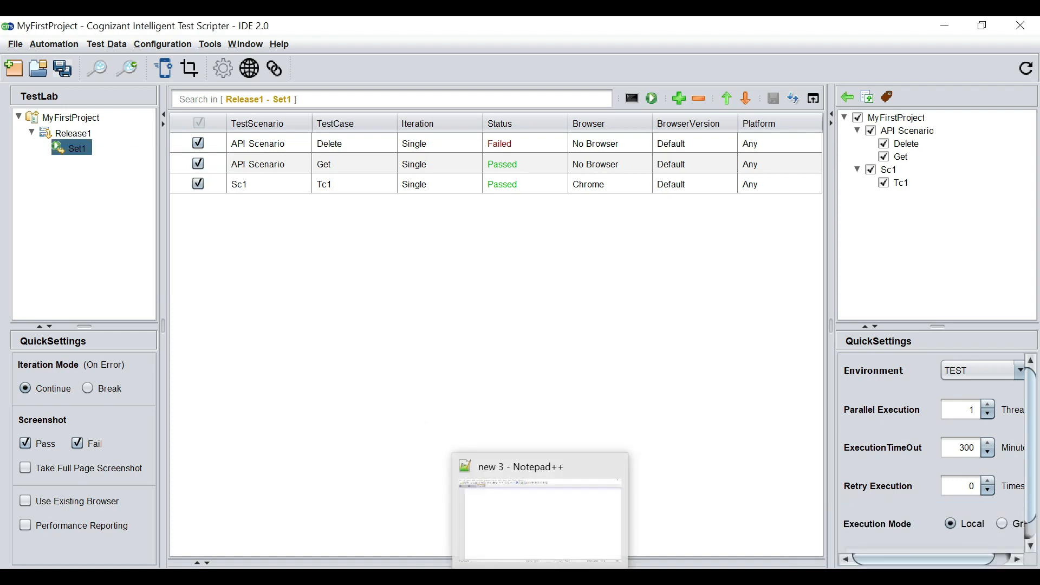
{"action": "left_click", "coordinate": [540, 577]}
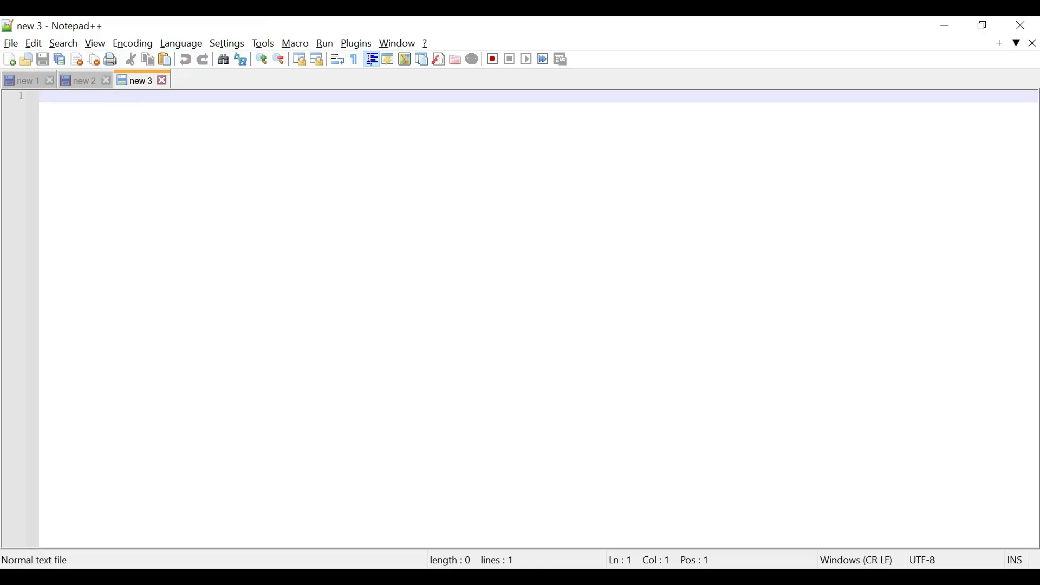
{"action": "right_click", "coordinate": [85, 103]}
{"action": "left_click", "coordinate": [127, 149]}
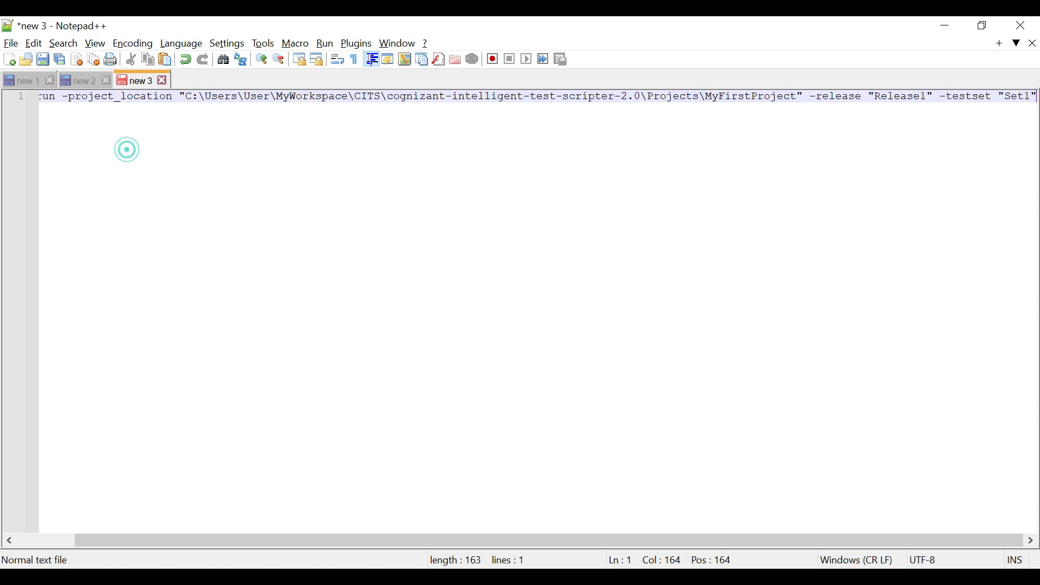
Examine the Run.bat, run and project_location parts of the pasted command, and check the cognizant-intelligent-test-scripter-2.0 folder for the batch file.
{"action": "left_click_drag", "start_coordinate": [292, 539], "coordinate": [141, 536]}
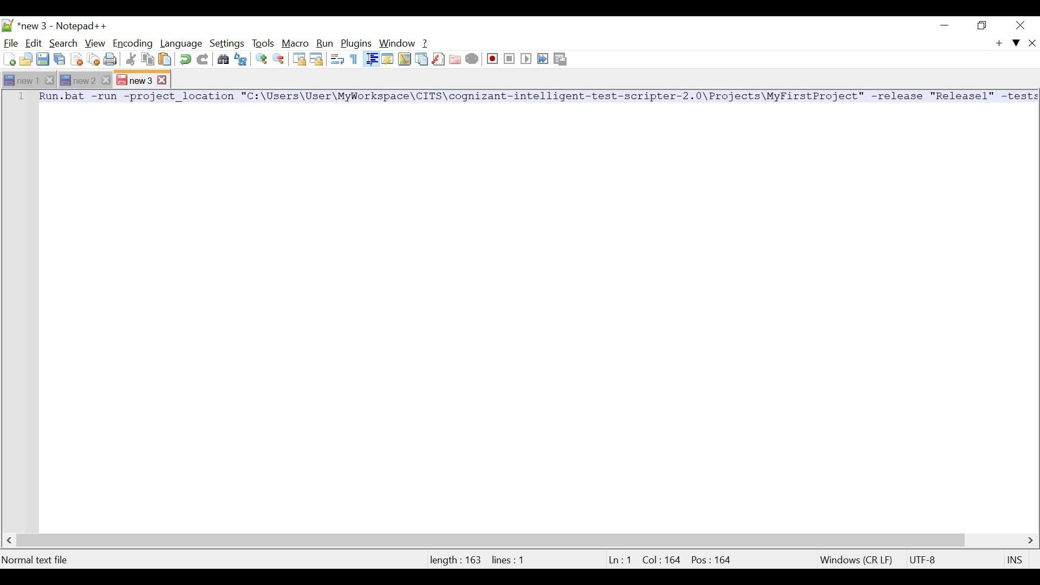
{"action": "key", "text": "ctrl+plus"}
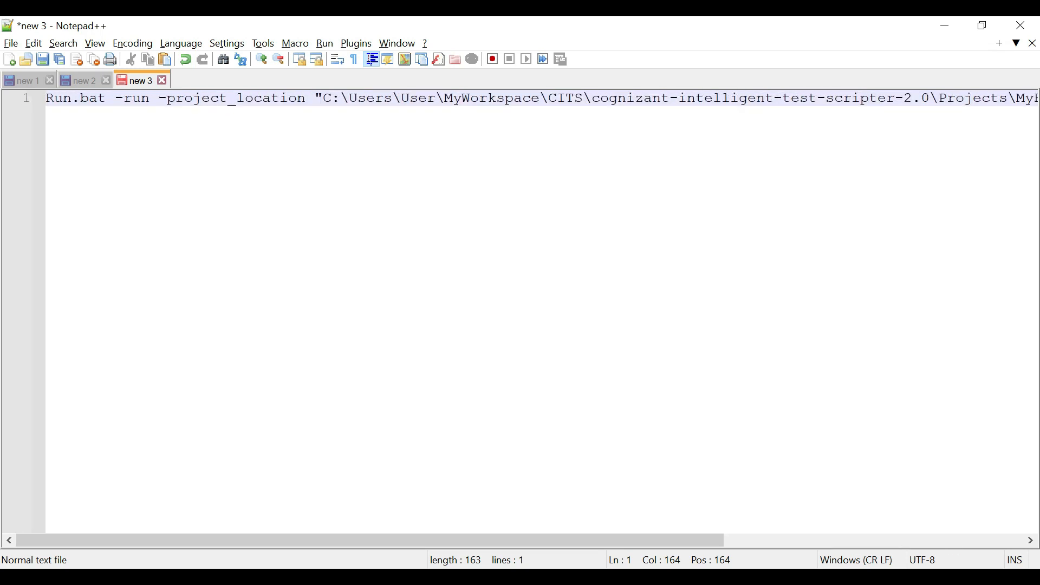
{"action": "double_click", "coordinate": [60, 100]}
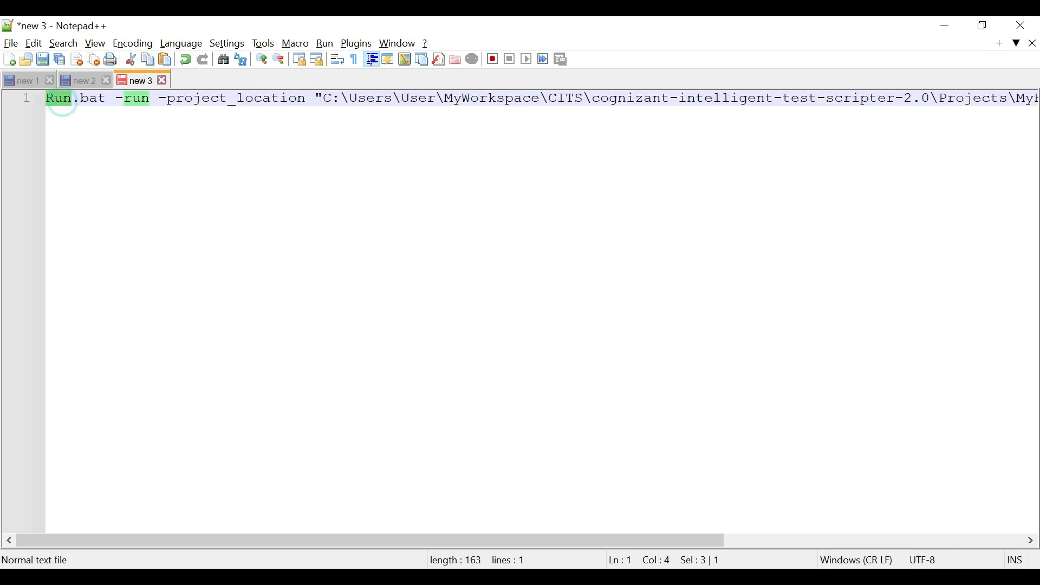
{"action": "left_click", "coordinate": [179, 578]}
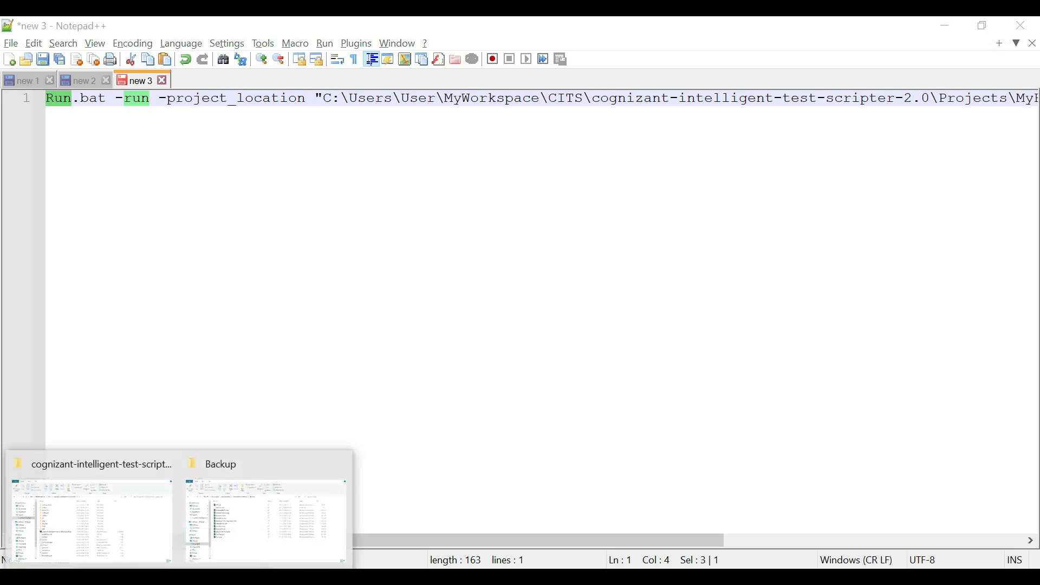
{"action": "left_click", "coordinate": [144, 529]}
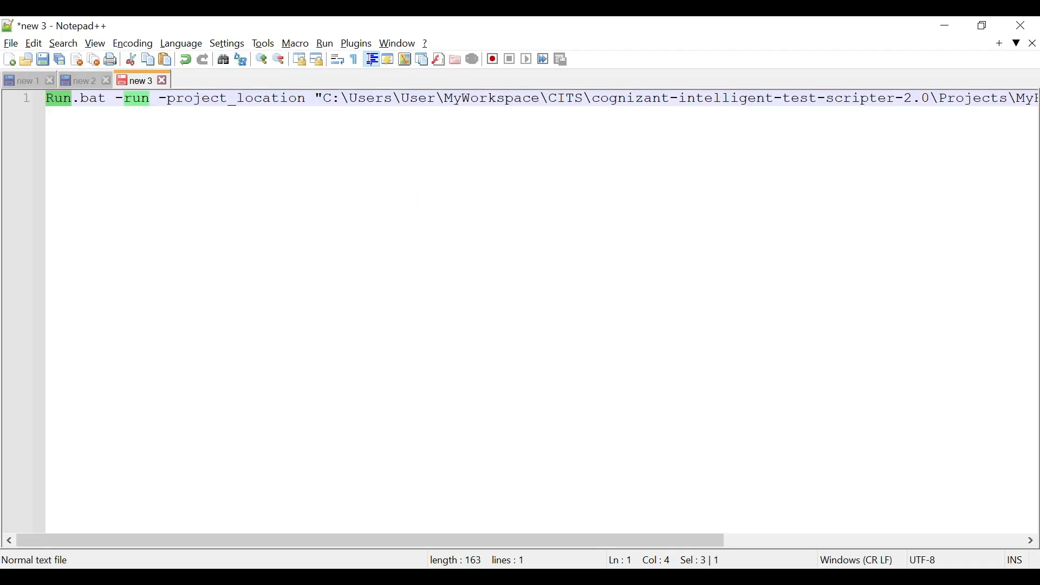
{"action": "double_click", "coordinate": [135, 100]}
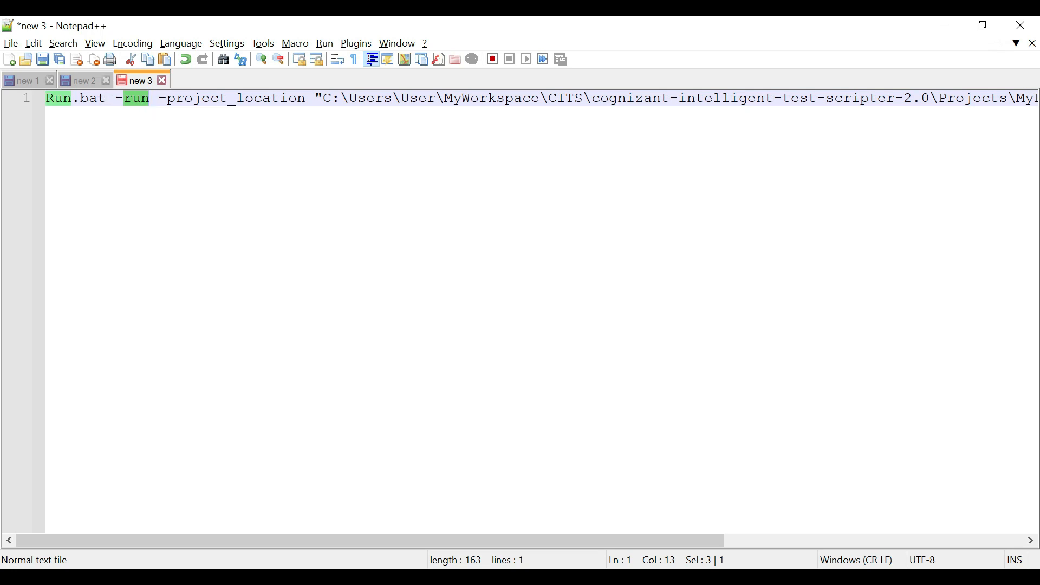
{"action": "double_click", "coordinate": [236, 100]}
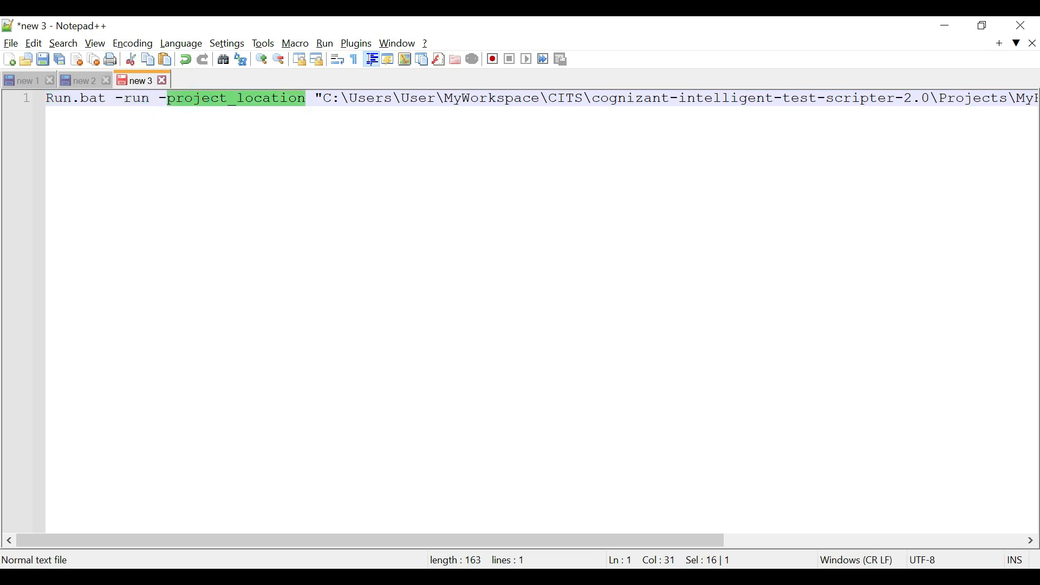
{"action": "left_click_drag", "start_coordinate": [336, 539], "coordinate": [387, 540]}
{"action": "left_click_drag", "start_coordinate": [252, 101], "coordinate": [717, 99]}
{"action": "double_click", "coordinate": [633, 99]}
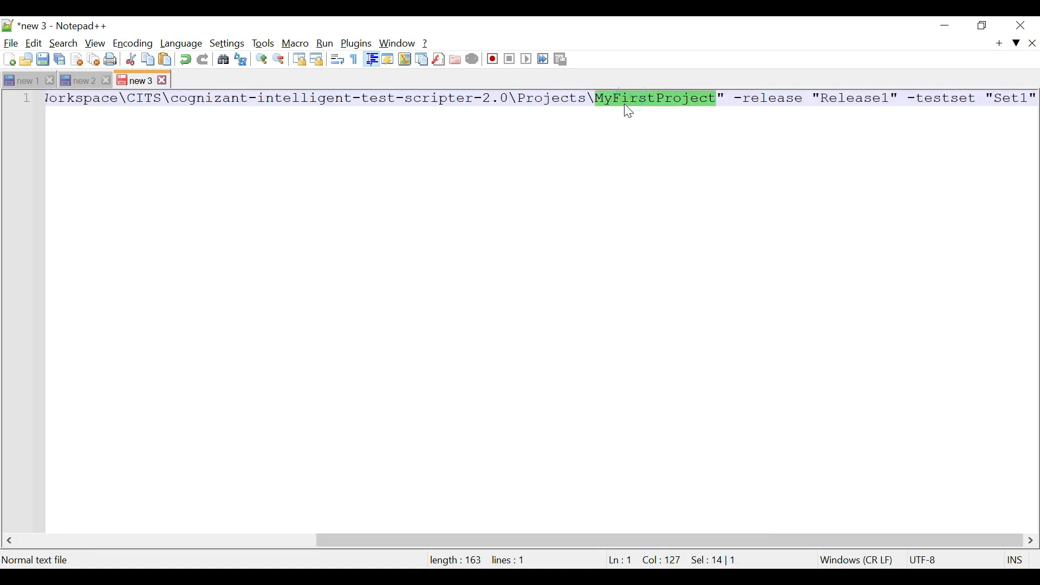
Examine the release and testset parameters of the command, comparing the release name with the TestLab tree in Cognizant Intelligent Test Scripter.
{"action": "left_click_drag", "start_coordinate": [582, 538], "coordinate": [681, 539]}
{"action": "left_click", "coordinate": [776, 99]}
{"action": "double_click", "coordinate": [781, 99]}
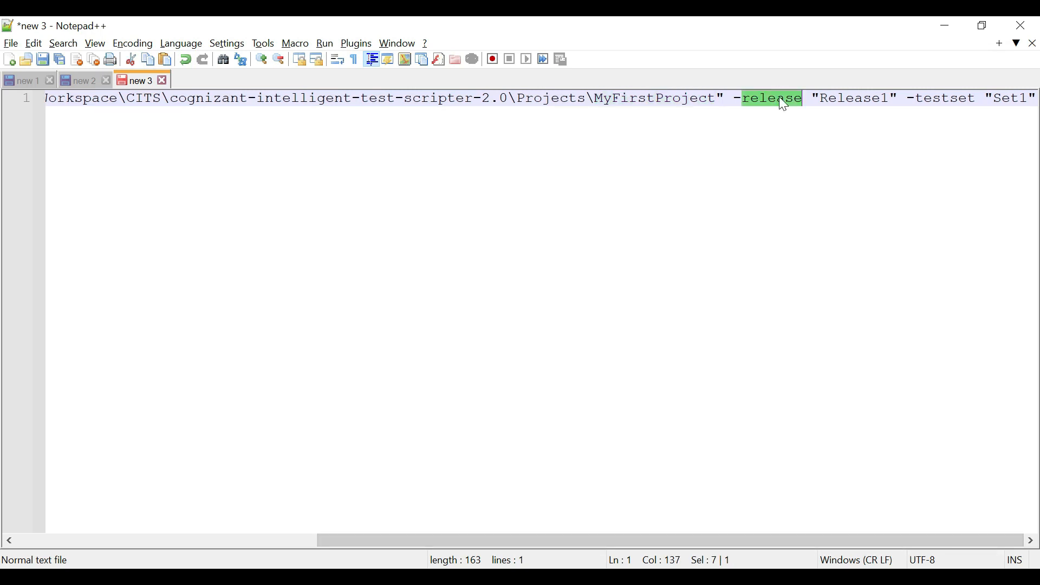
{"action": "double_click", "coordinate": [859, 98]}
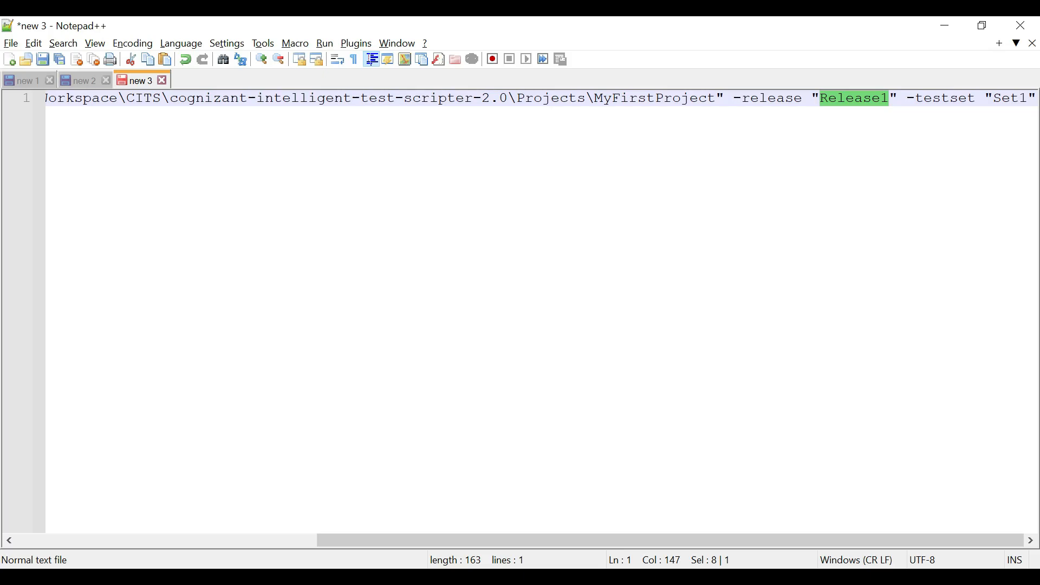
{"action": "key", "text": "alt+Tab"}
{"action": "key", "text": "alt+Tab"}
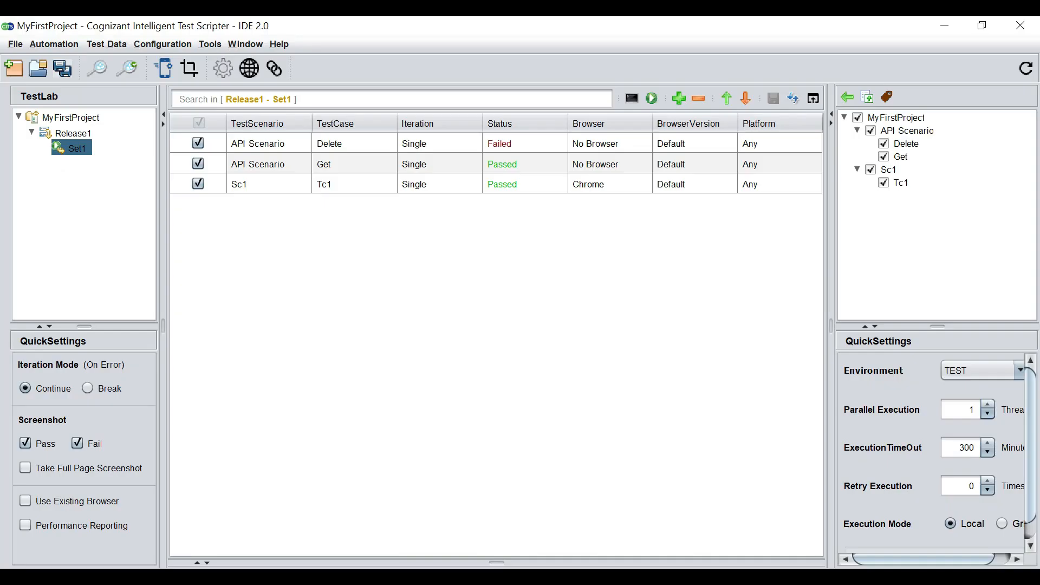
{"action": "left_click", "coordinate": [79, 132]}
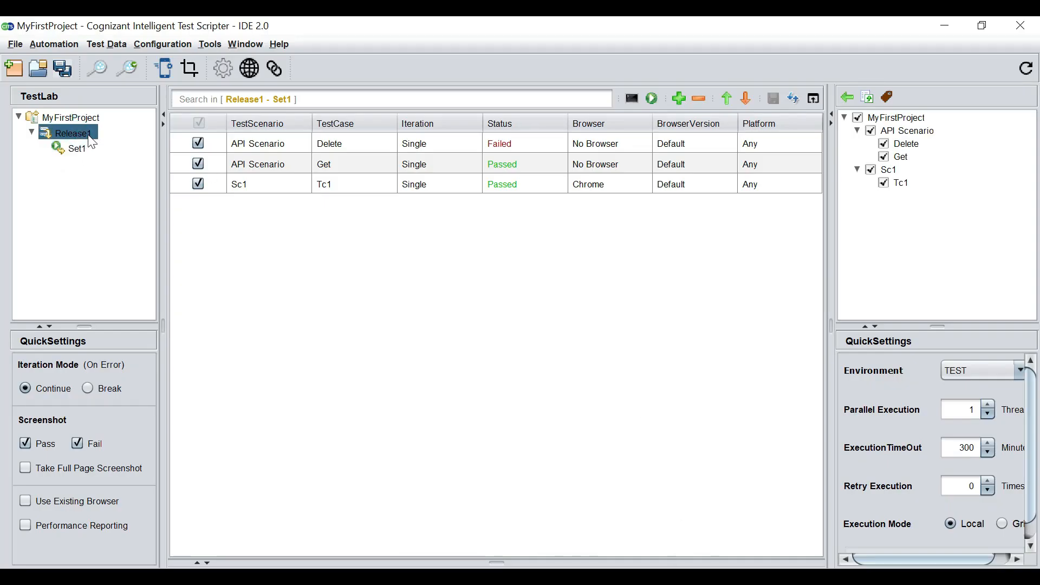
{"action": "key", "text": "alt+Tab"}
{"action": "key", "text": "alt+Tab"}
{"action": "key", "text": "Tab"}
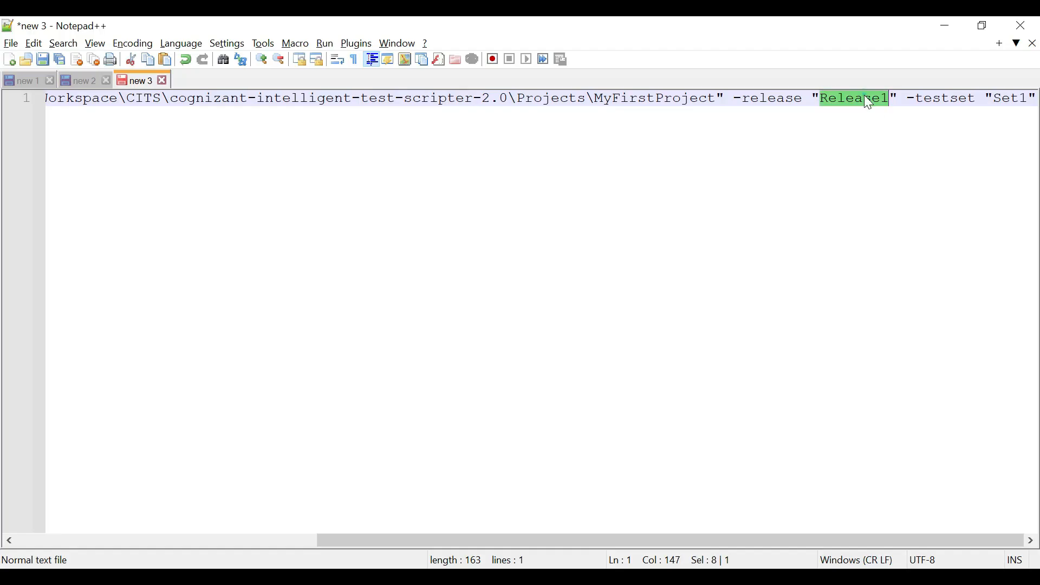
{"action": "double_click", "coordinate": [953, 100]}
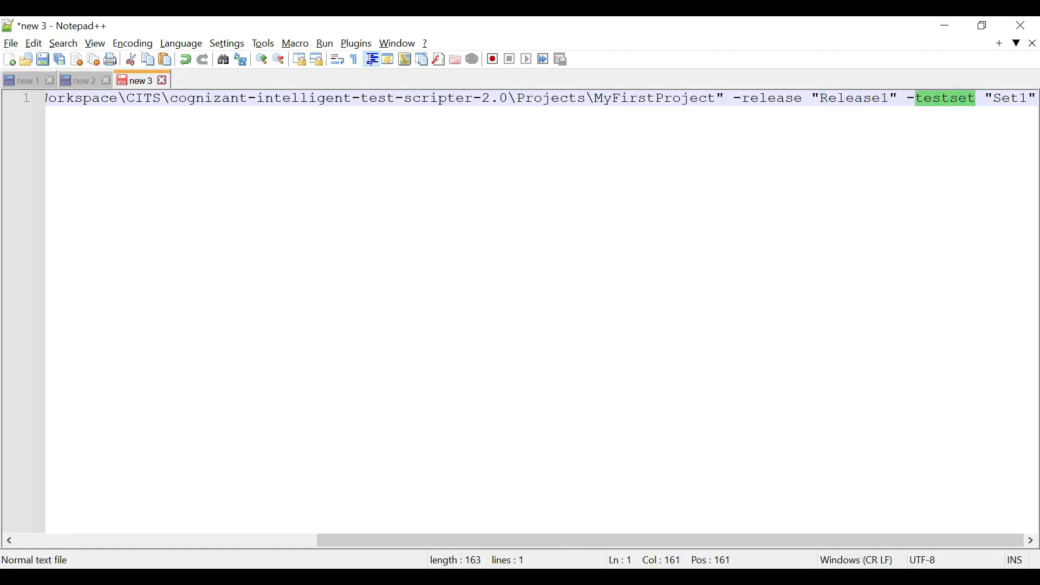
{"action": "double_click", "coordinate": [1011, 99]}
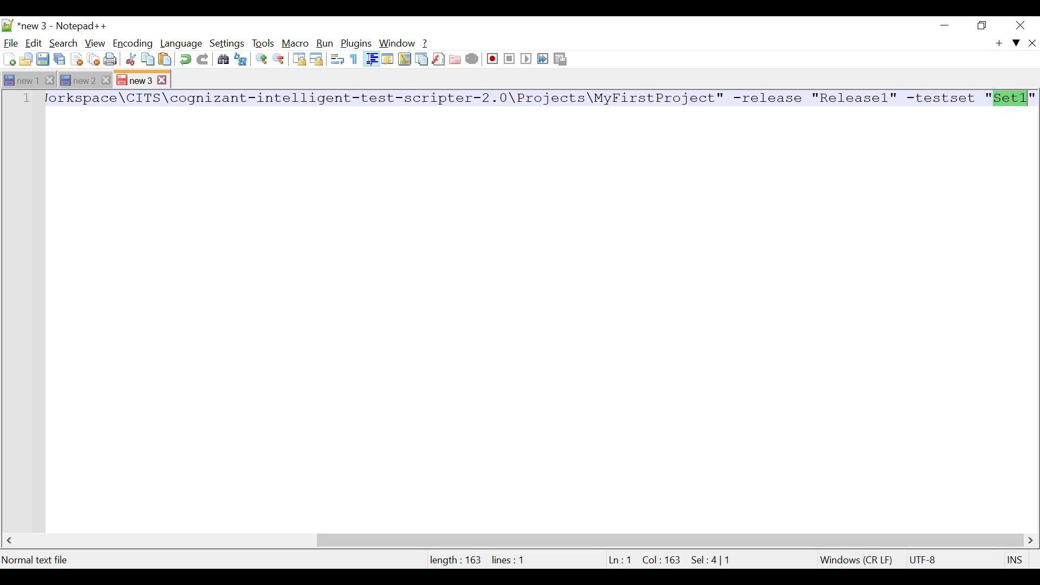
{"action": "left_click_drag", "start_coordinate": [403, 539], "coordinate": [89, 539]}
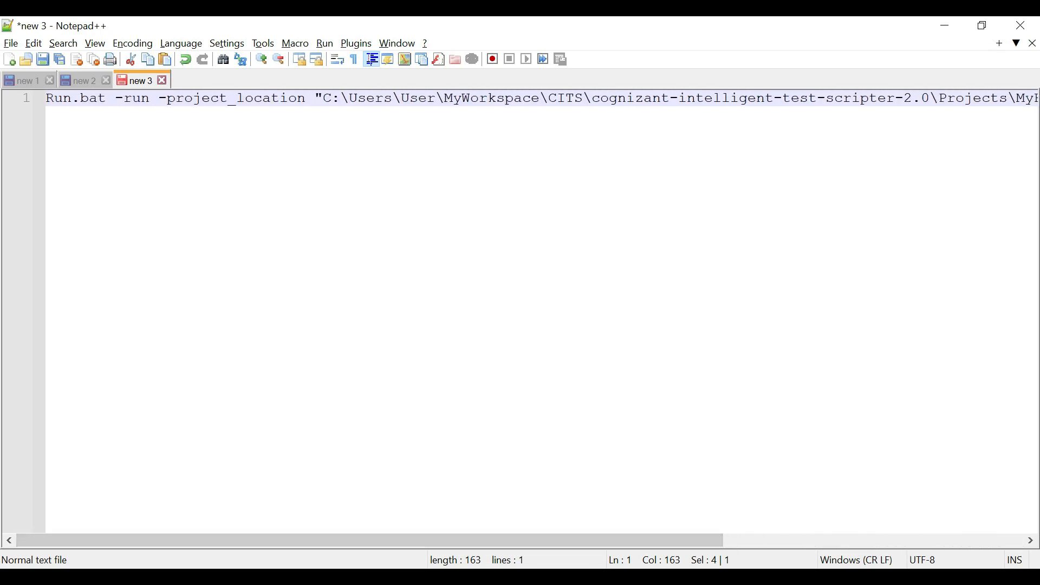
Select the whole Run.bat command for copying and switch to the cognizant-intelligent-test-scripter-2.0 folder in File Explorer.
{"action": "left_click", "coordinate": [159, 98]}
{"action": "key", "text": "ctrl+a"}
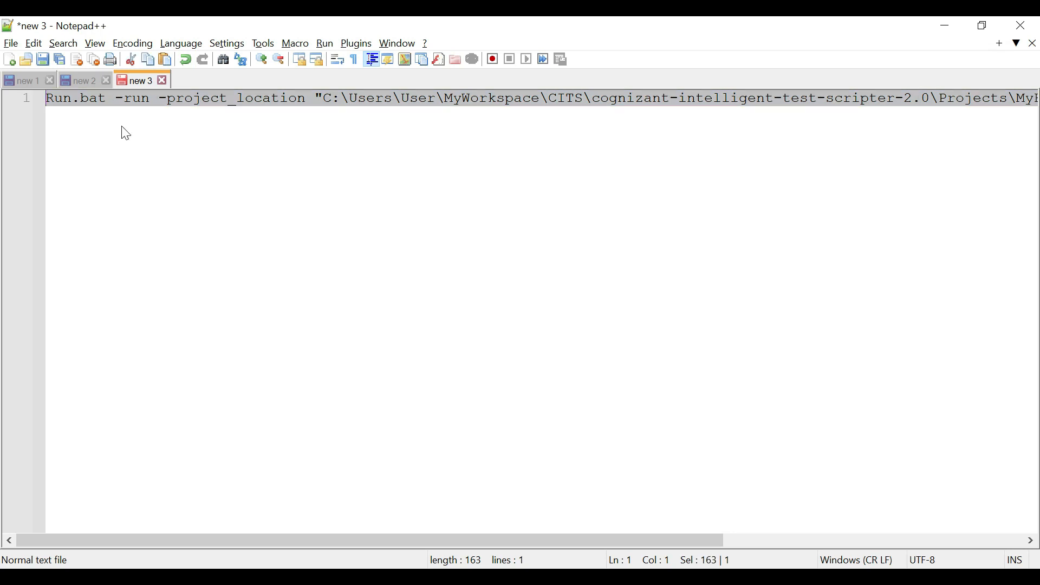
{"action": "left_click", "coordinate": [179, 577]}
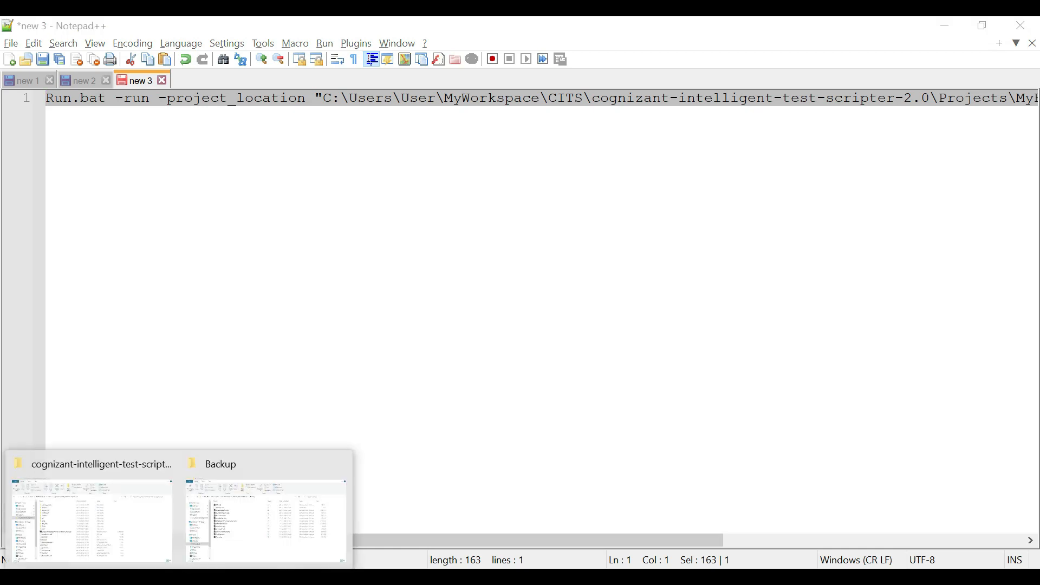
{"action": "left_click", "coordinate": [130, 538]}
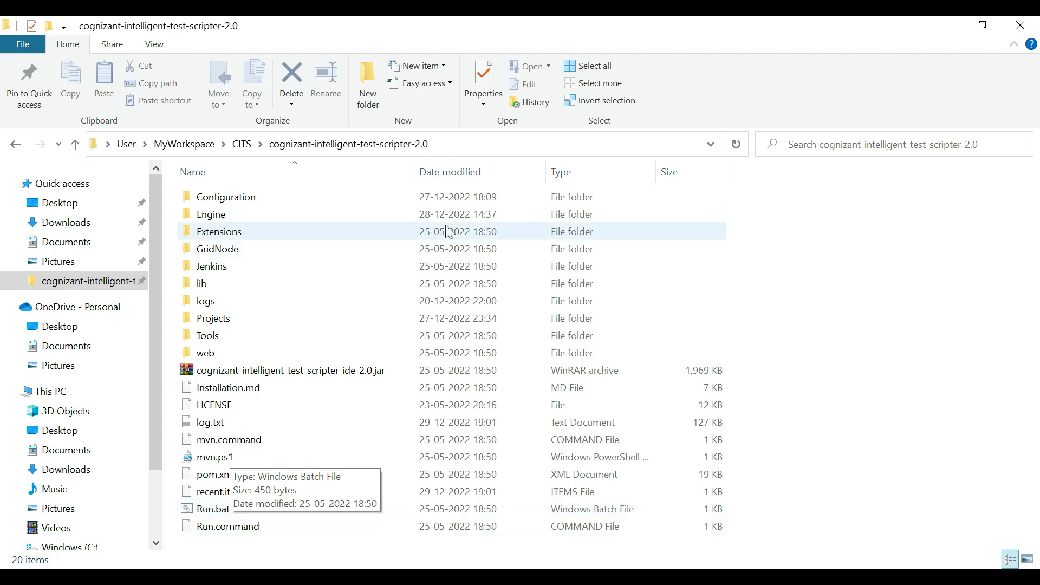
Open a command prompt in this folder and run the copied Run.bat command for MyFirstProject with release Release1 and testset Set1.
{"action": "left_click", "coordinate": [455, 145]}
{"action": "type", "text": "cmd"}
{"action": "key", "text": "Return"}
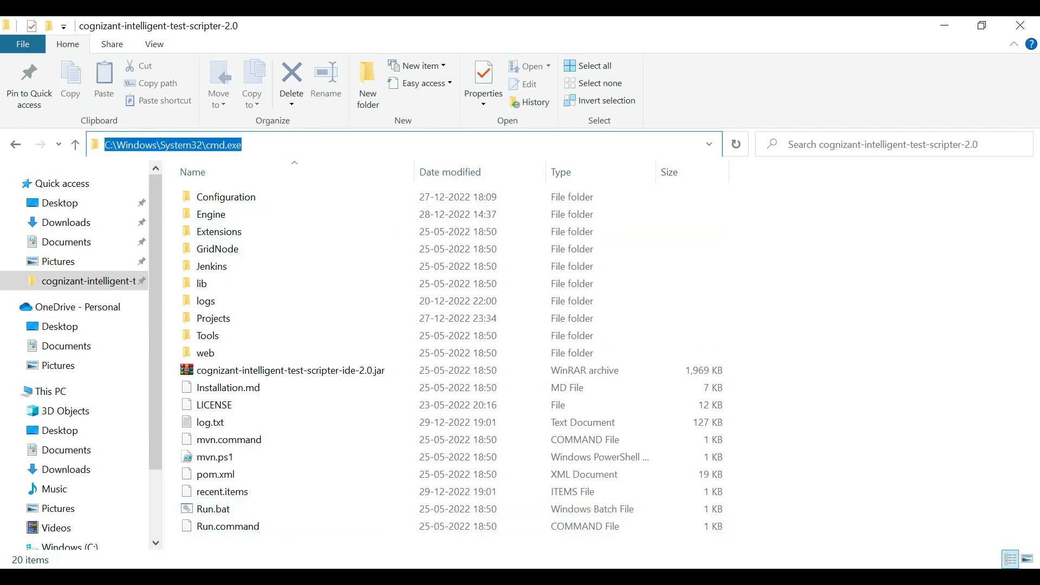
{"action": "type", "text": "cmd"}
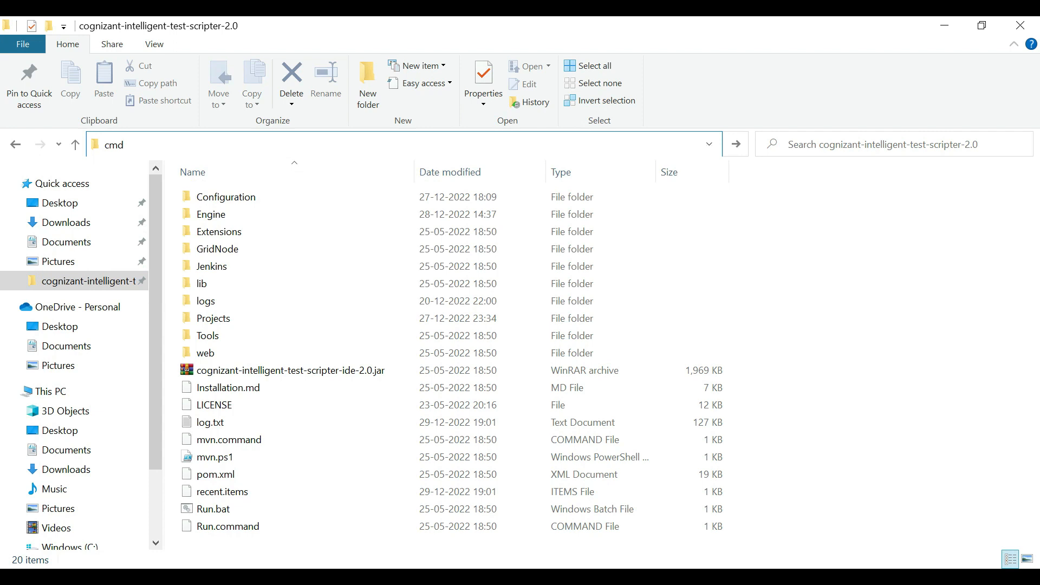
{"action": "key", "text": "Return"}
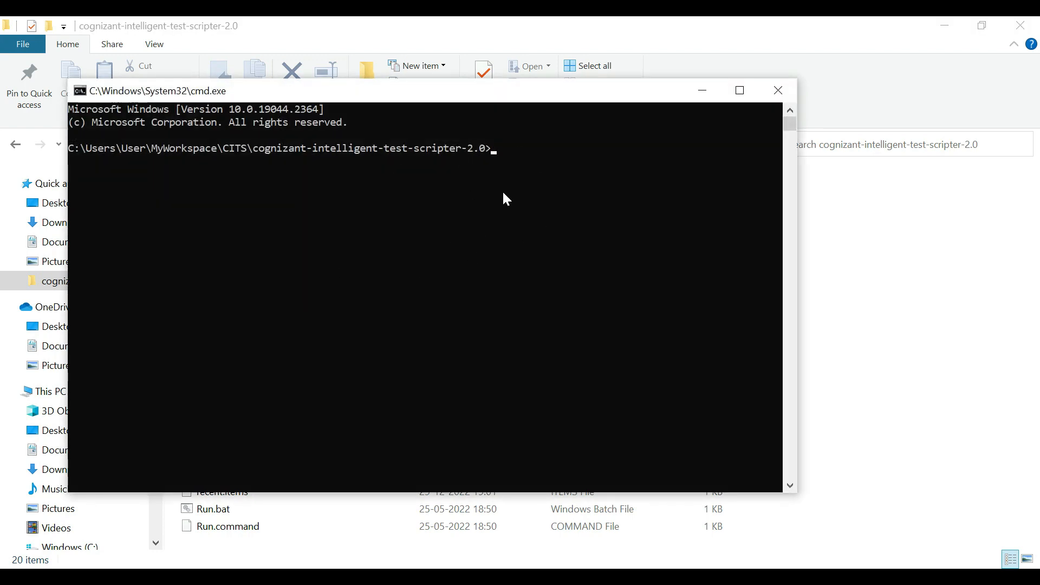
{"action": "type", "text": "Run.bat -run -project_location \"C:\\Users\\User\\MyWorkspace\\CITS\\cognizant-intelligent-test-scripter-2.0\\Projects\\MyFirstProject\" -release \"Release1\" -testset \"Set1\""}
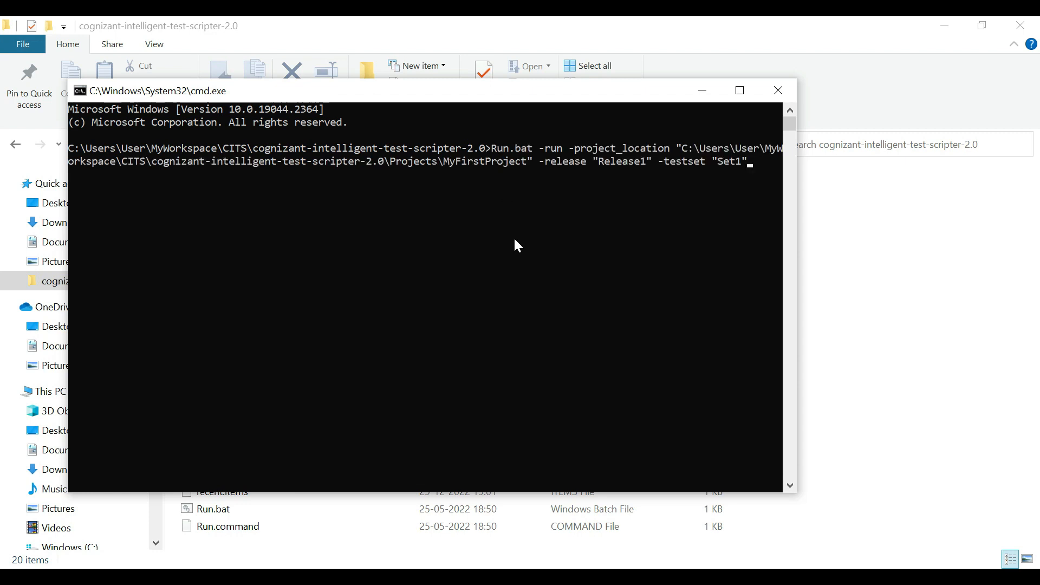
{"action": "key", "text": "Return"}
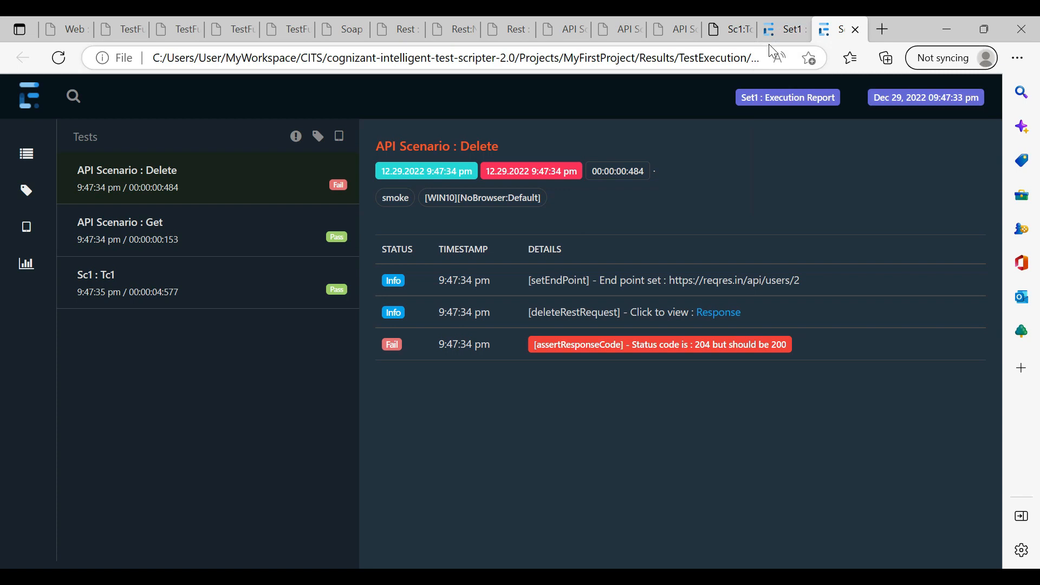
Compare the new Set1 execution report with the previous run's report, and review the execution log in the command prompt.
{"action": "left_click", "coordinate": [786, 28]}
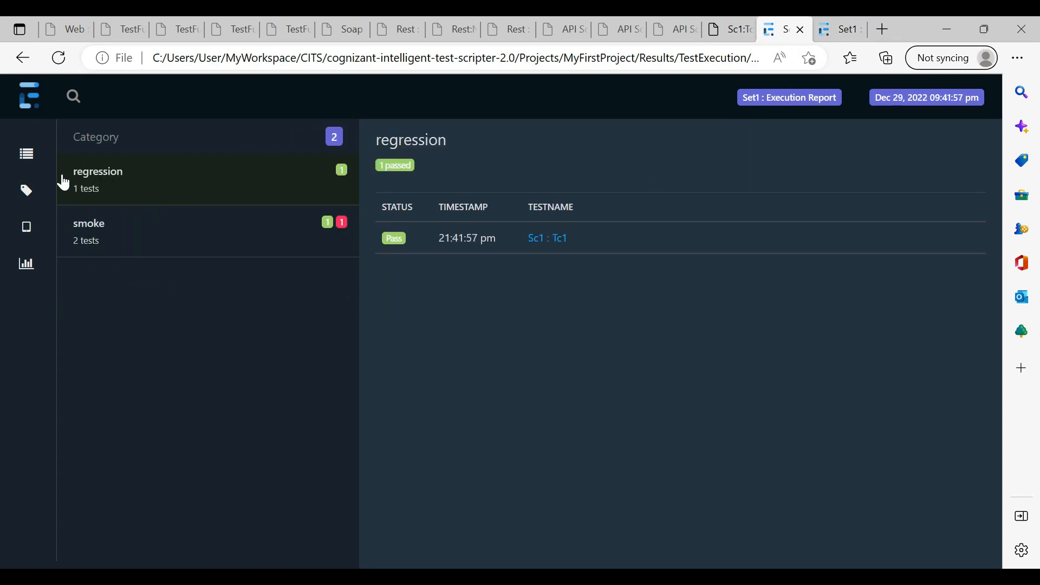
{"action": "left_click", "coordinate": [27, 156]}
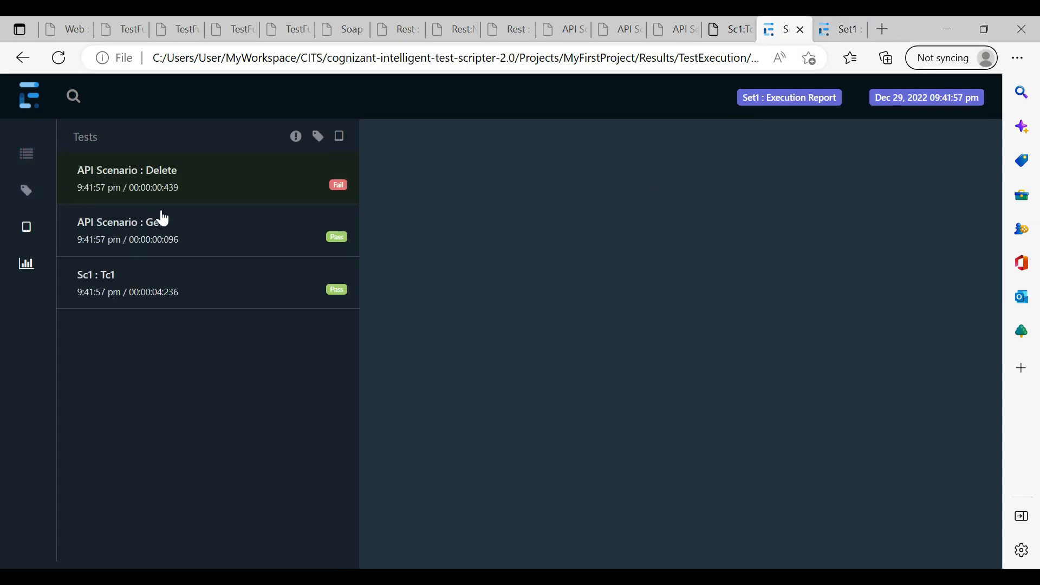
{"action": "left_click", "coordinate": [837, 28]}
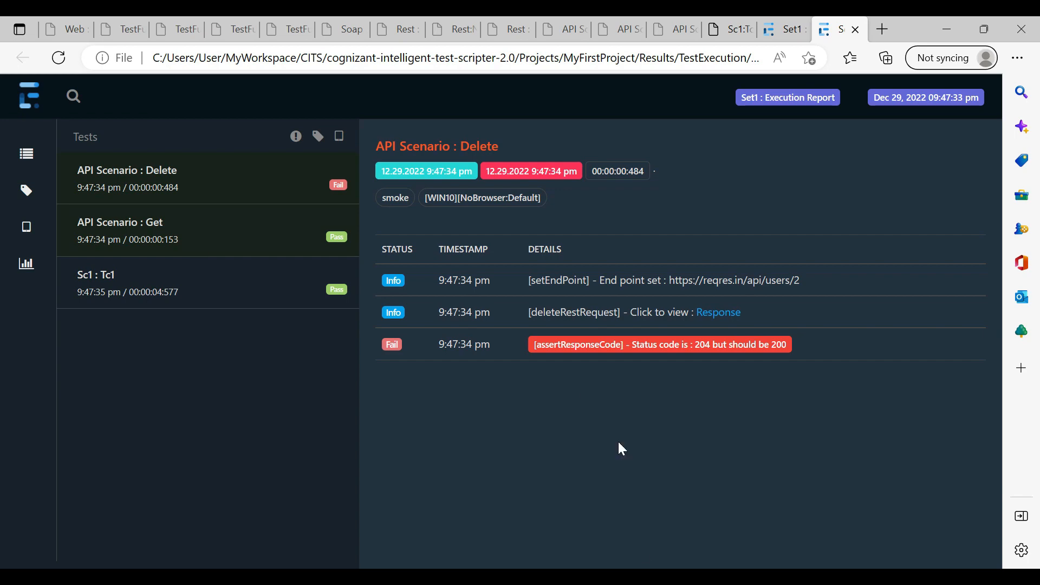
{"action": "key", "text": "alt+Tab"}
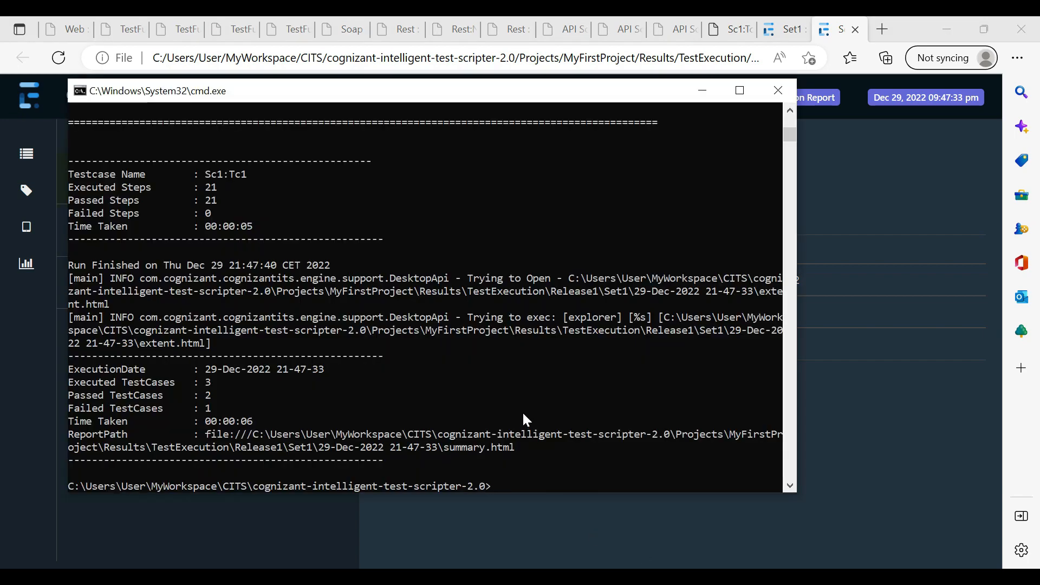
{"action": "scroll", "coordinate": [316, 367], "scroll_direction": "up", "scroll_amount": 7}
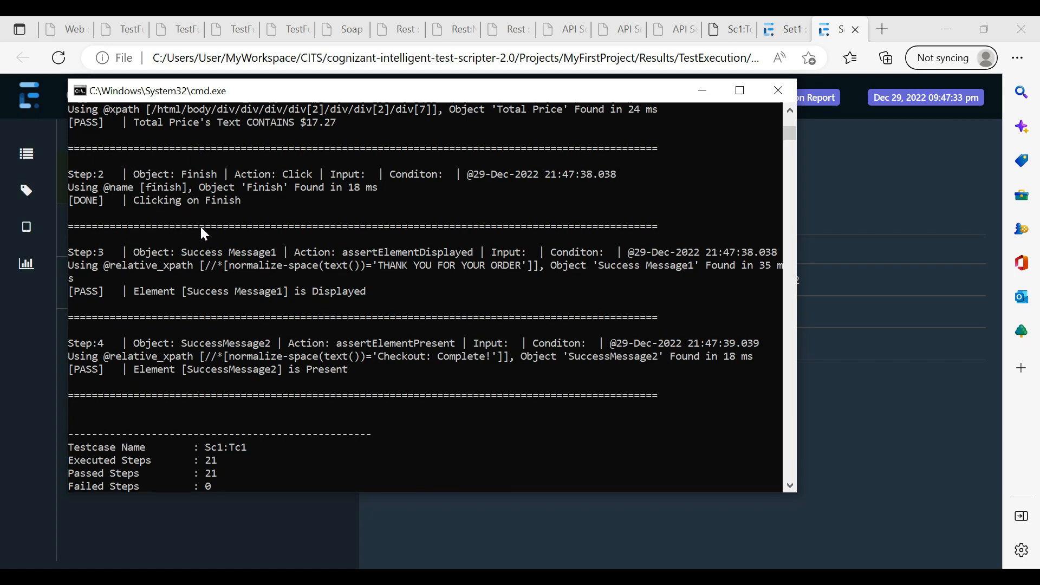
Review the end of the execution log, checking the executed, passed and failed test case totals and the final Sc1:Tc1 steps.
{"action": "scroll", "coordinate": [237, 233], "scroll_direction": "down", "scroll_amount": 4}
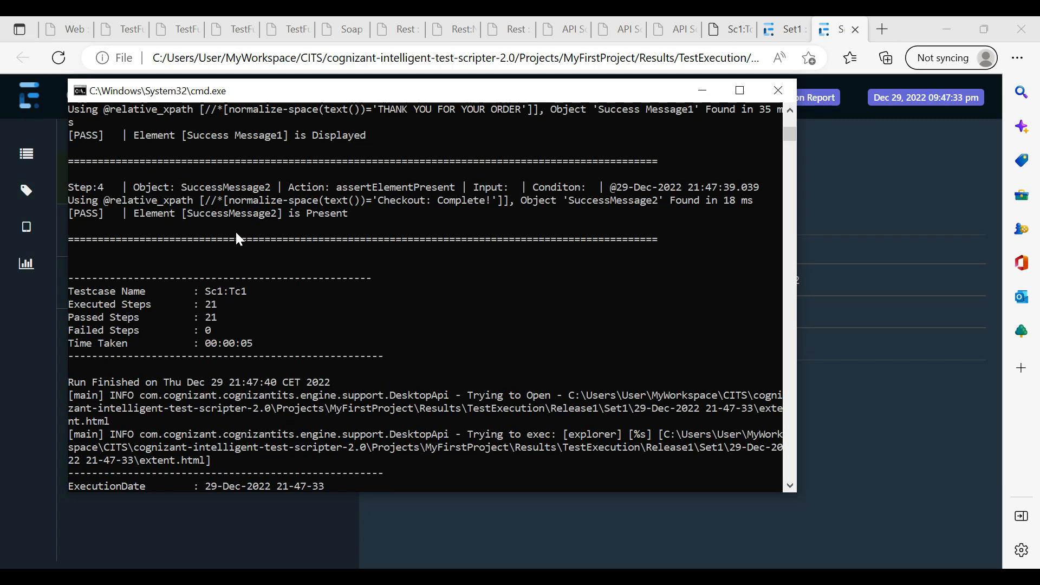
{"action": "scroll", "coordinate": [236, 238], "scroll_direction": "down", "scroll_amount": 3}
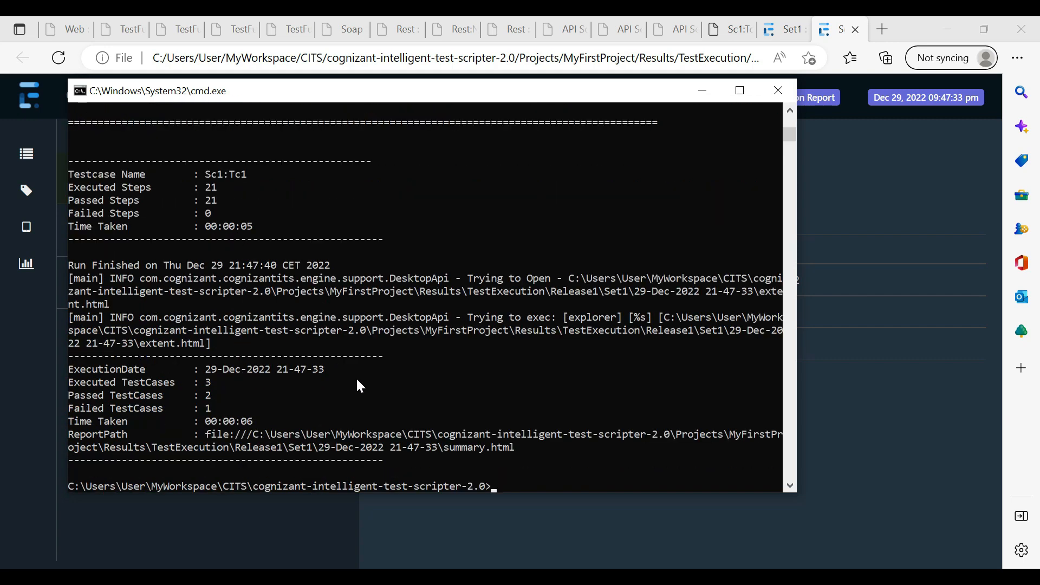
{"action": "left_click_drag", "start_coordinate": [137, 384], "coordinate": [216, 383]}
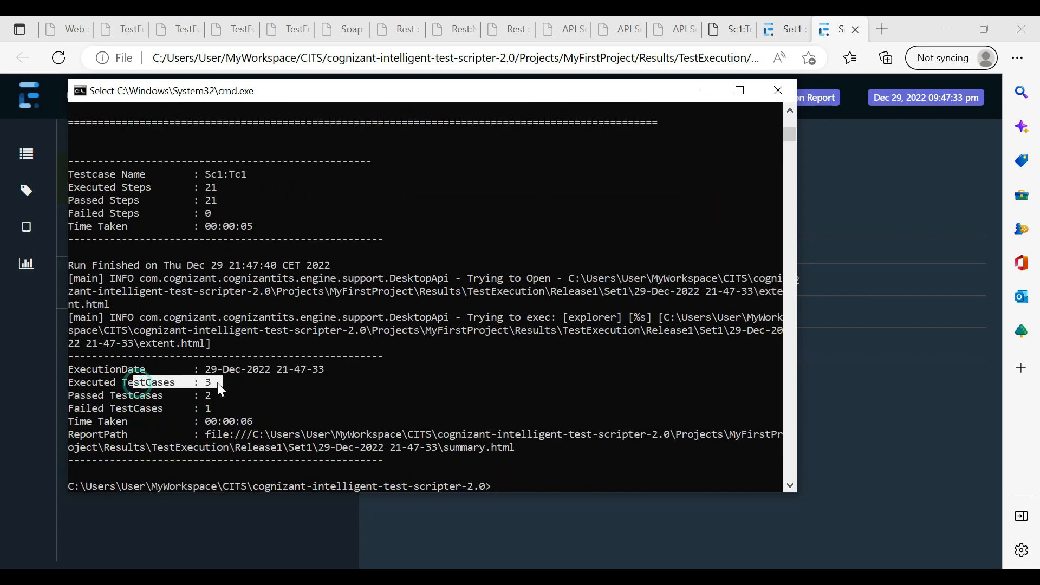
{"action": "left_click", "coordinate": [214, 393]}
{"action": "double_click", "coordinate": [138, 395]}
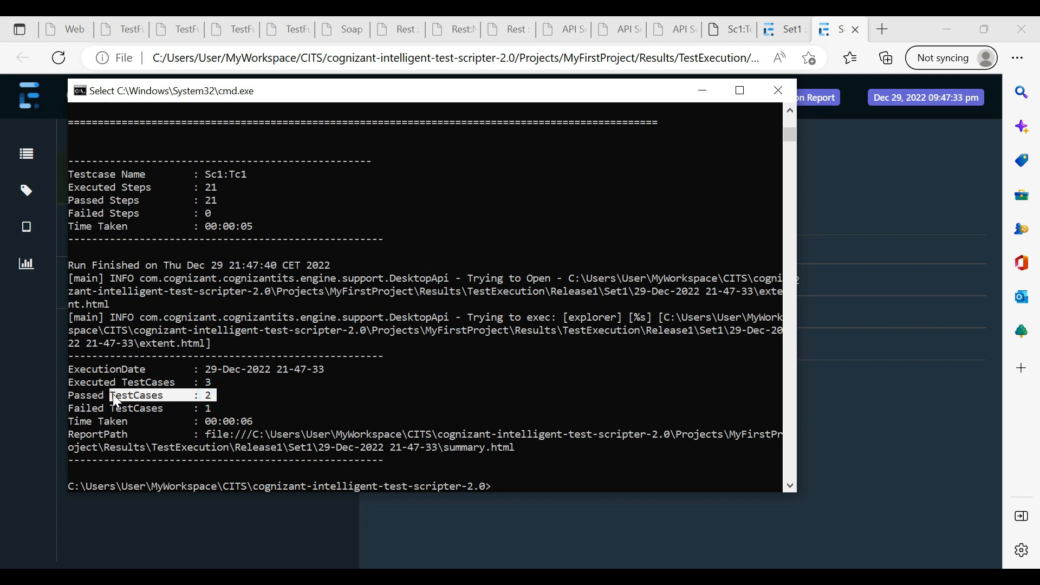
{"action": "left_click", "coordinate": [216, 408]}
{"action": "left_click_drag", "start_coordinate": [216, 408], "coordinate": [122, 411]}
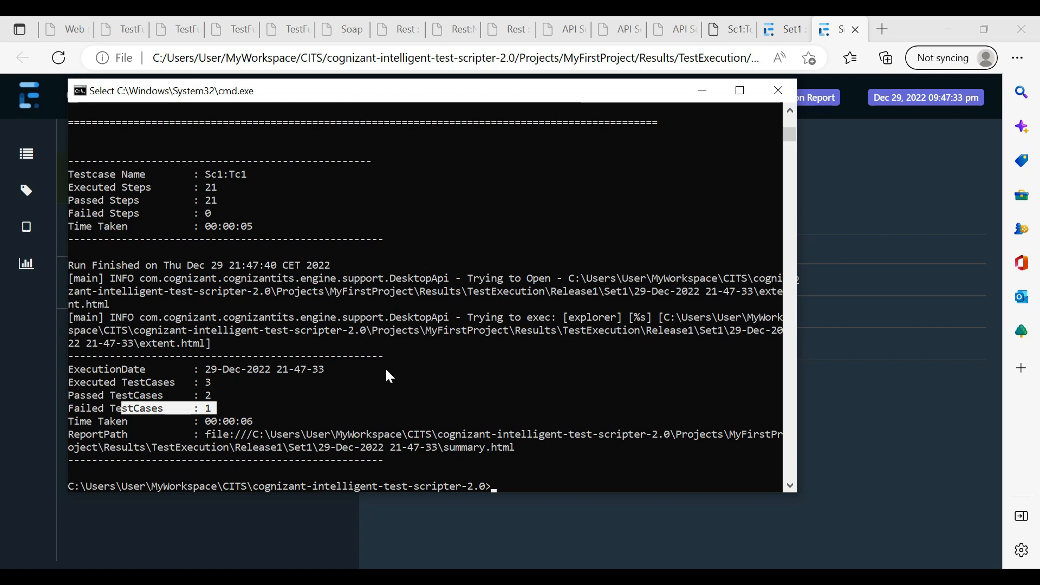
{"action": "scroll", "coordinate": [387, 371], "scroll_direction": "up", "scroll_amount": 4}
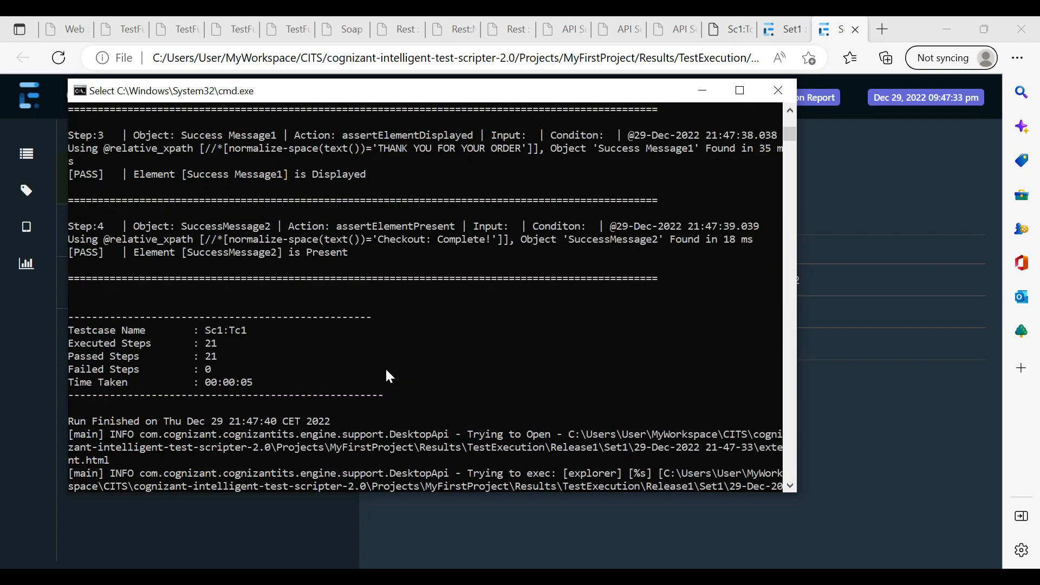
{"action": "scroll", "coordinate": [386, 371], "scroll_direction": "up", "scroll_amount": 2}
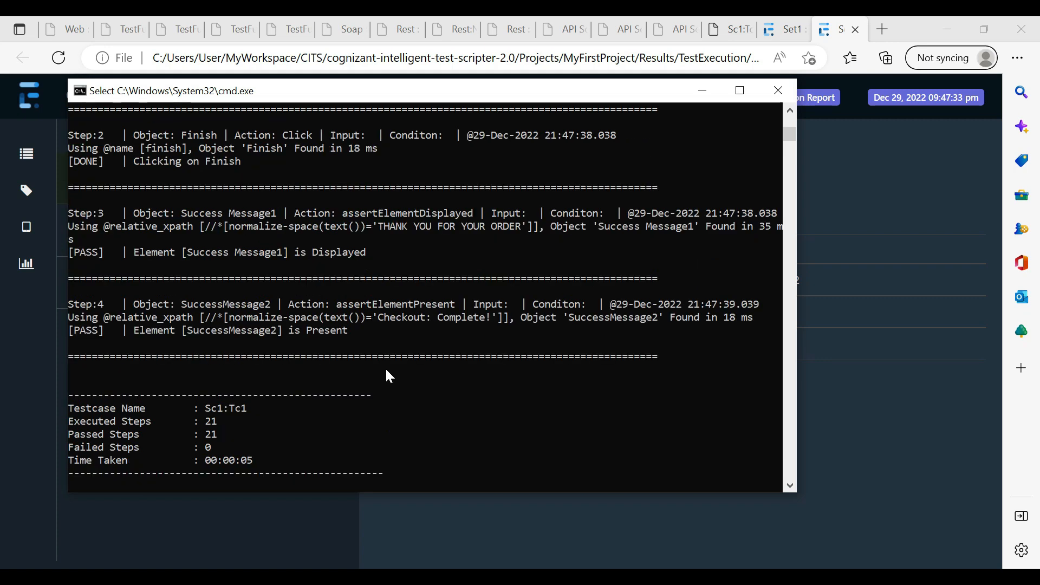
{"action": "scroll", "coordinate": [454, 375], "scroll_direction": "up", "scroll_amount": 1}
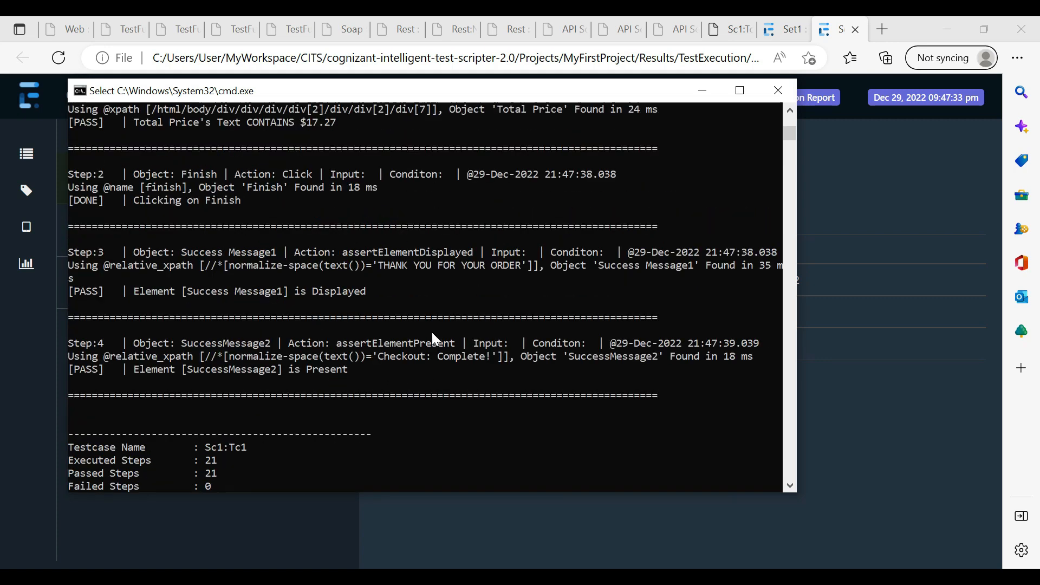
{"action": "left_click_drag", "start_coordinate": [388, 97], "coordinate": [477, 125]}
{"action": "scroll", "coordinate": [450, 307], "scroll_direction": "up", "scroll_amount": 2}
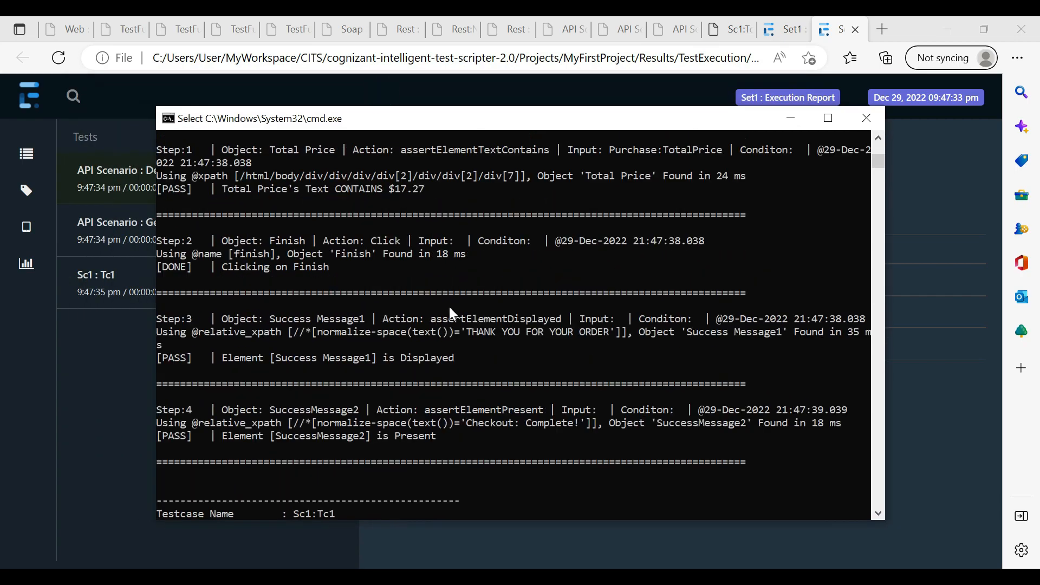
Switch to Cognizant Intelligent Test Scripter and examine the Delete, Get and Tc1 test cases listed in Set1.
{"action": "key", "text": "alt+Tab"}
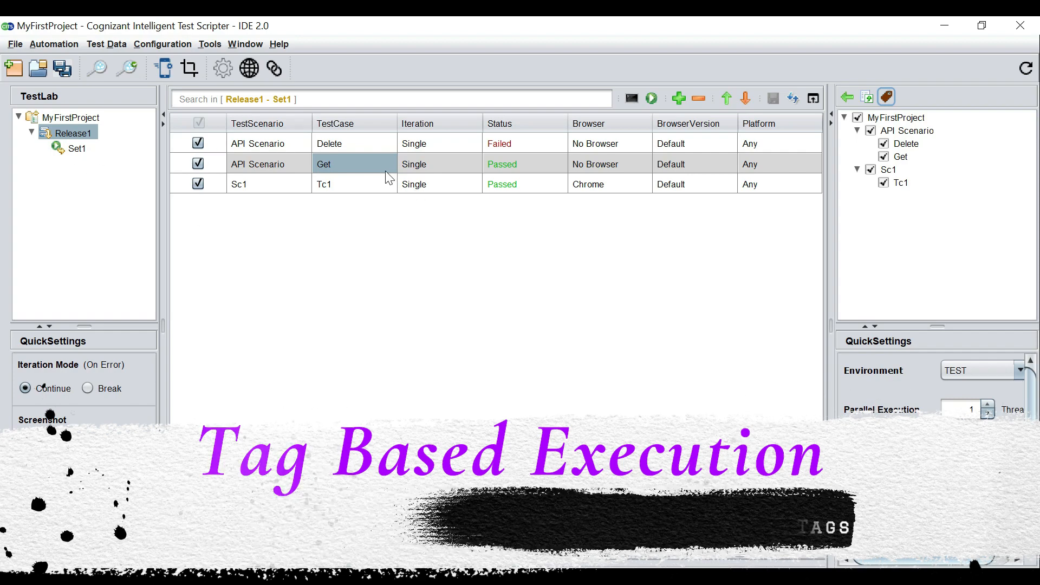
{"action": "left_click_drag", "start_coordinate": [370, 145], "coordinate": [377, 185]}
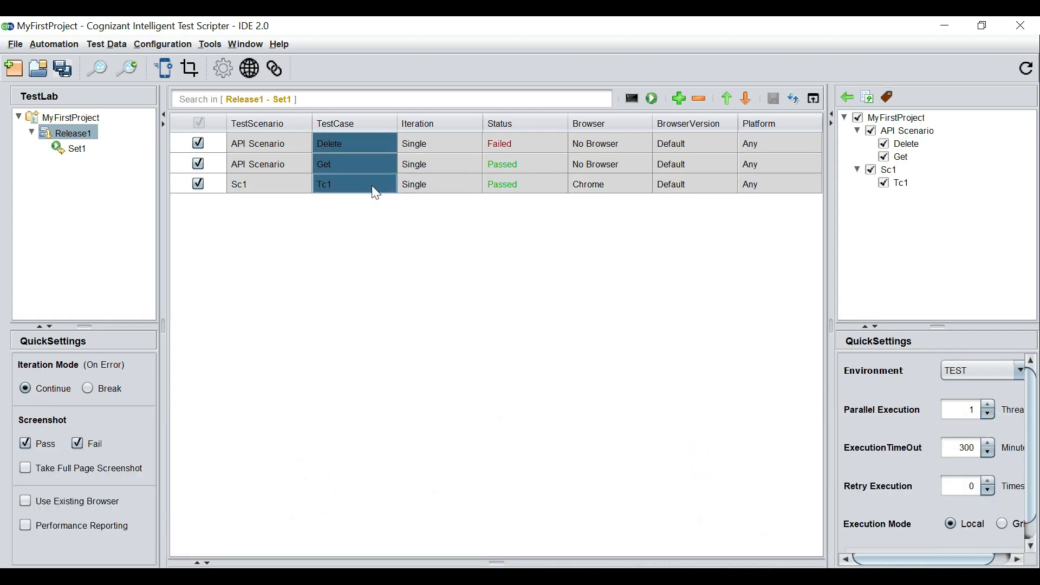
{"action": "left_click", "coordinate": [362, 186]}
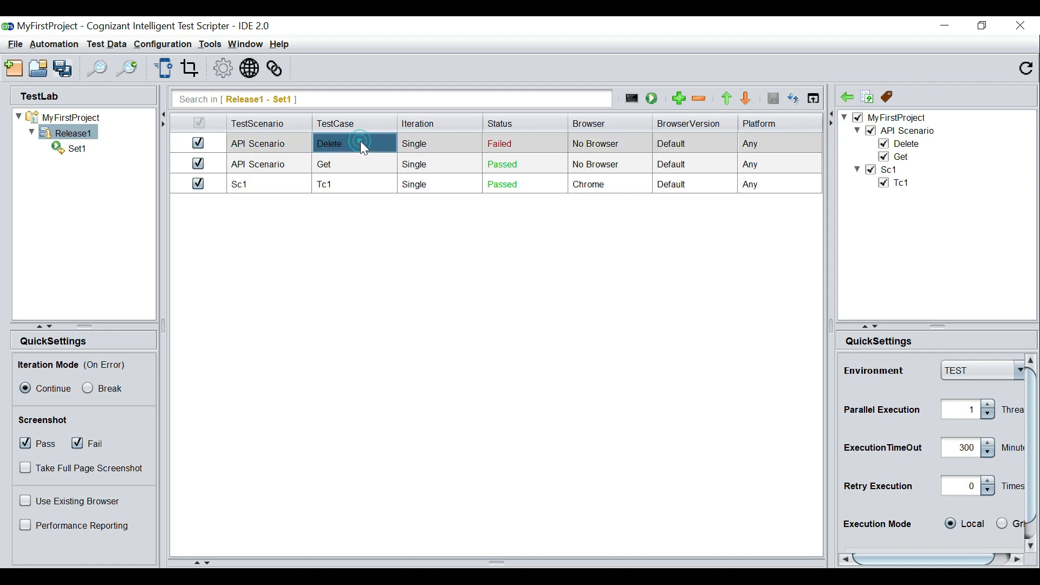
{"action": "left_click_drag", "start_coordinate": [360, 142], "coordinate": [364, 159]}
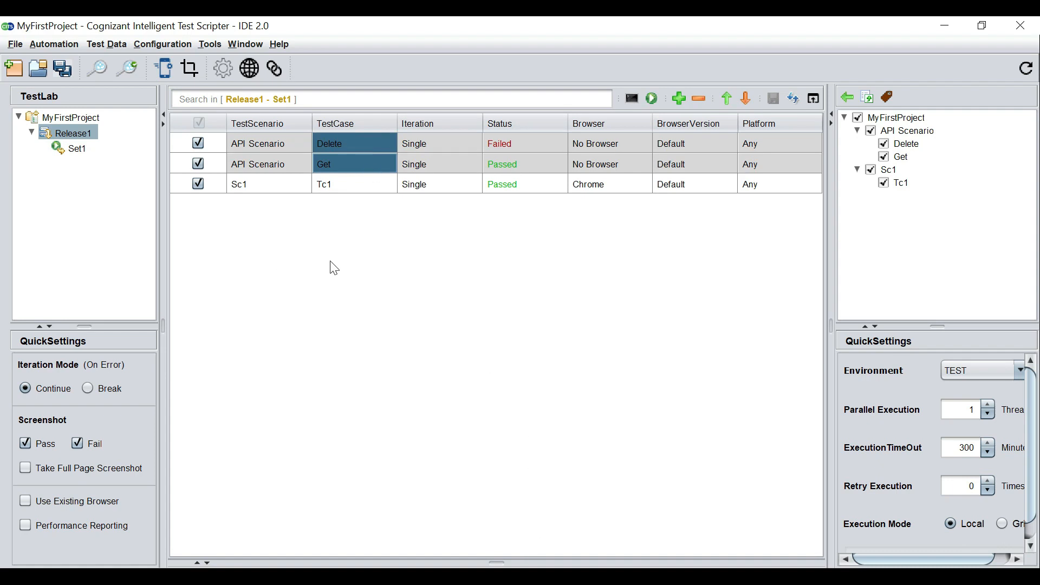
{"action": "left_click_drag", "start_coordinate": [165, 326], "coordinate": [152, 326]}
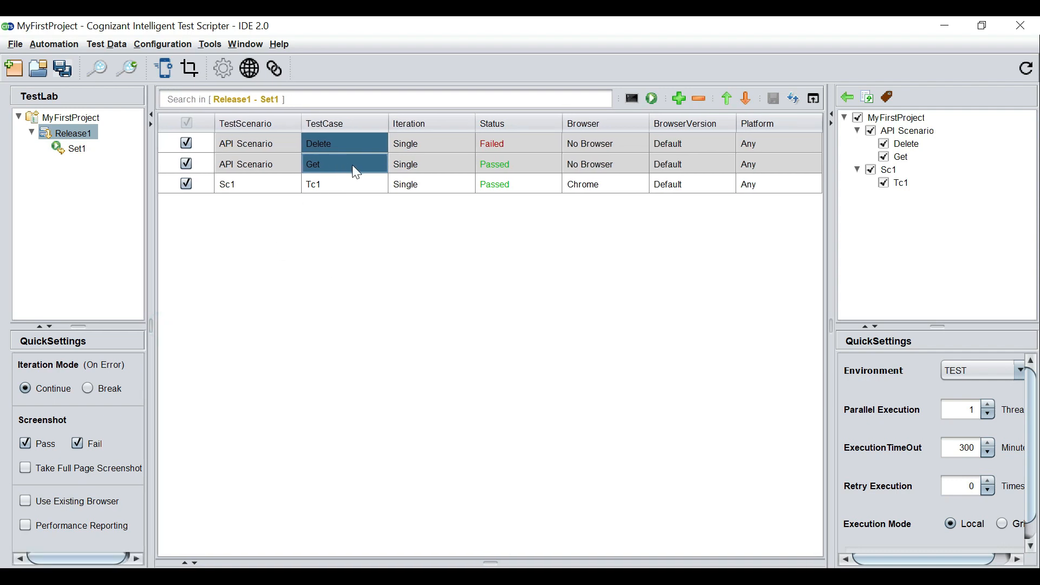
{"action": "left_click", "coordinate": [350, 184]}
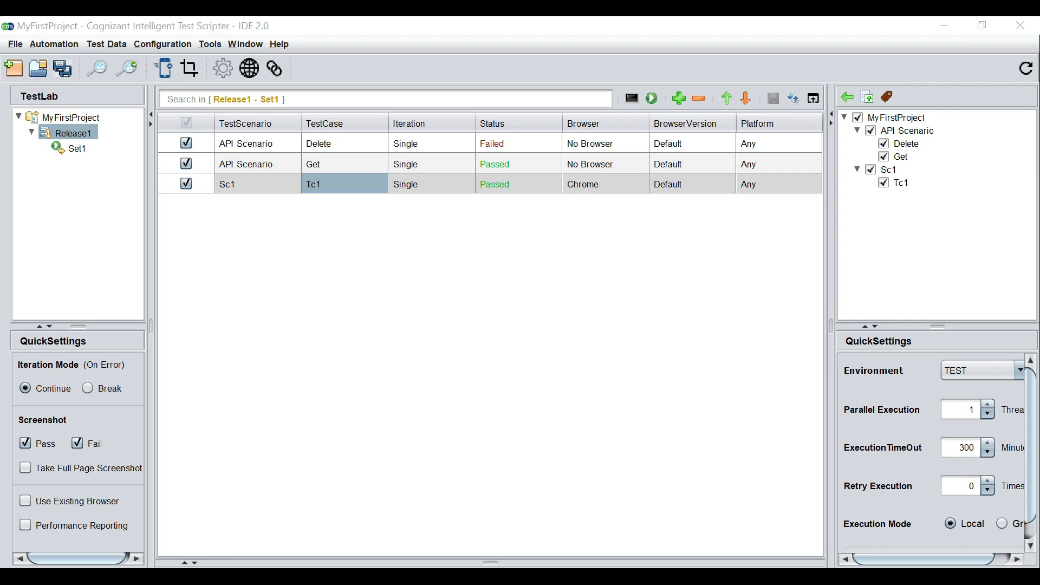
Switch to File Explorer and open a new command prompt in the cognizant-intelligent-test-scripter-2.0 folder.
{"action": "key", "text": "alt+Tab"}
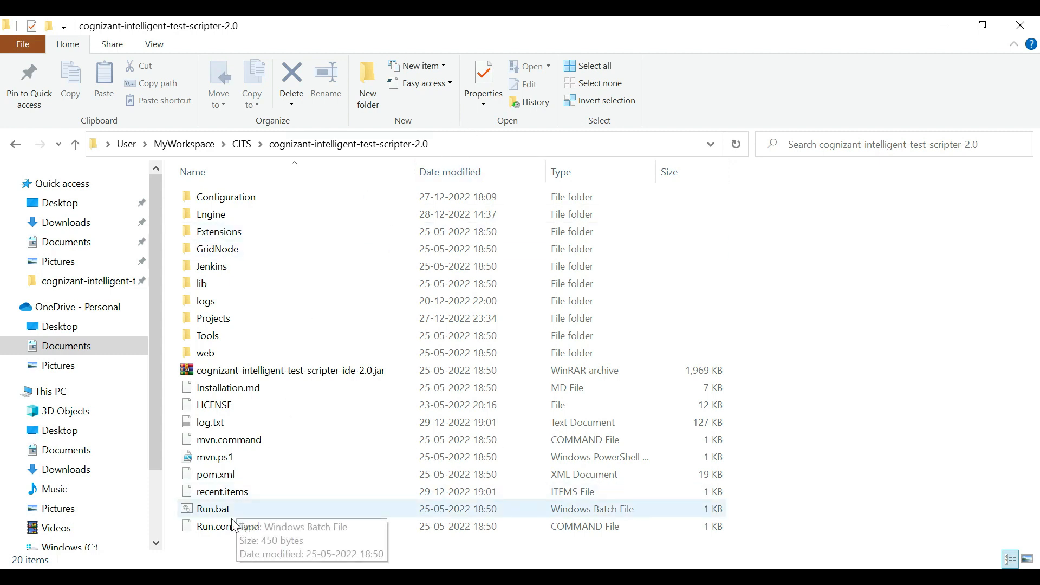
{"action": "left_click", "coordinate": [442, 144]}
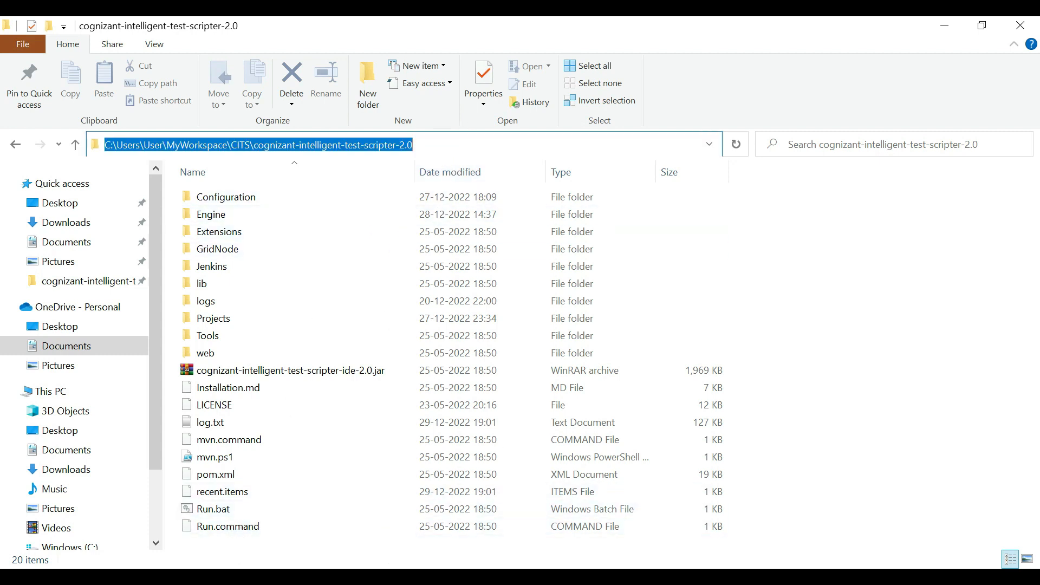
{"action": "type", "text": "c"}
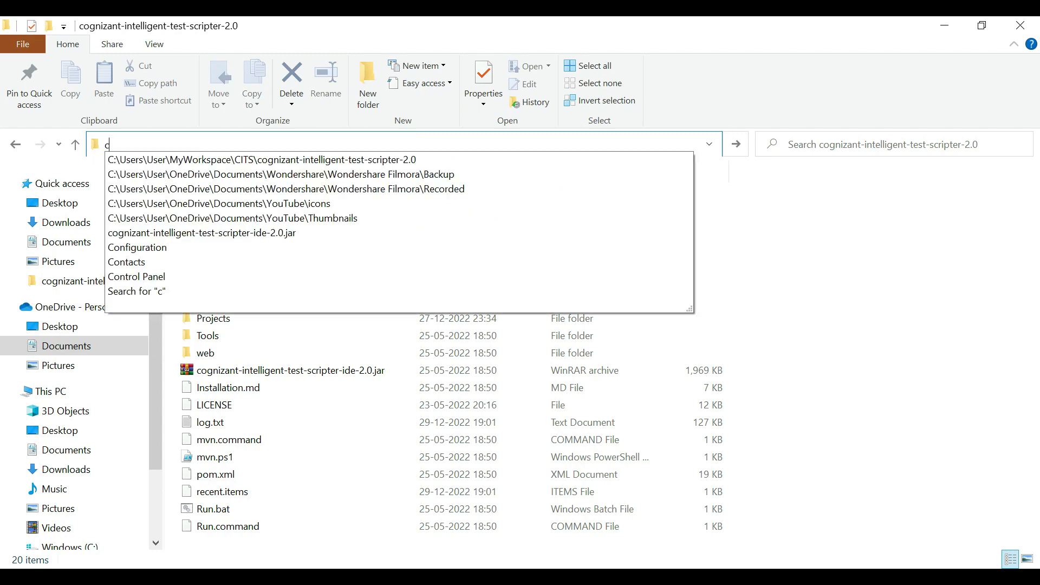
{"action": "type", "text": "md"}
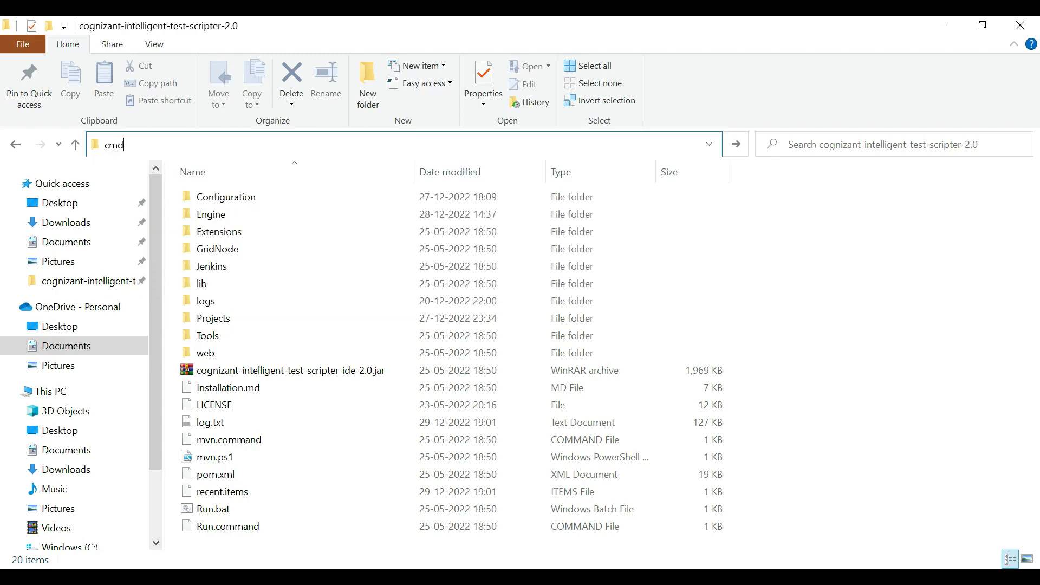
{"action": "key", "text": "Return"}
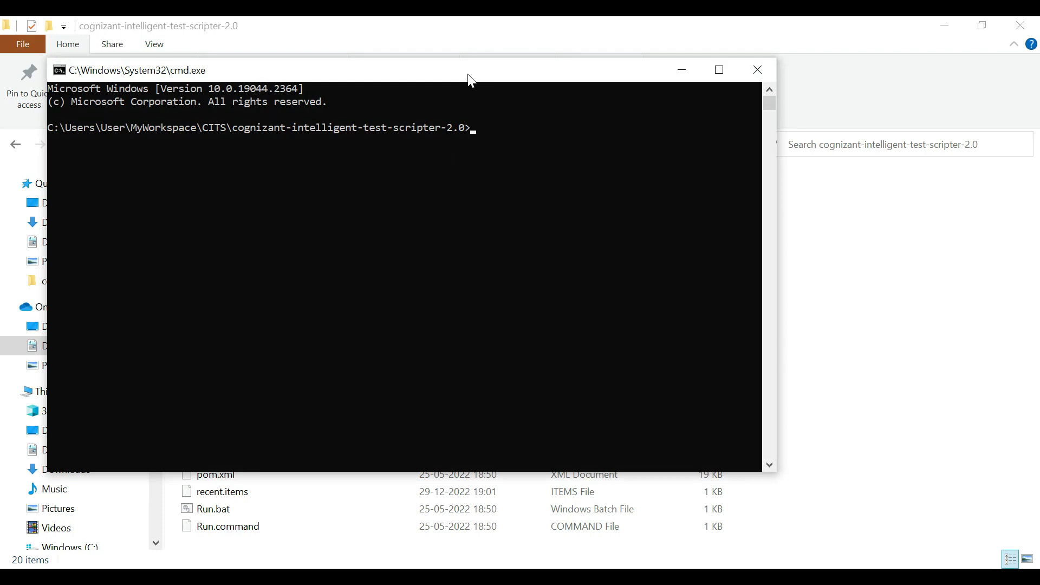
{"action": "left_click_drag", "start_coordinate": [470, 80], "coordinate": [544, 95]}
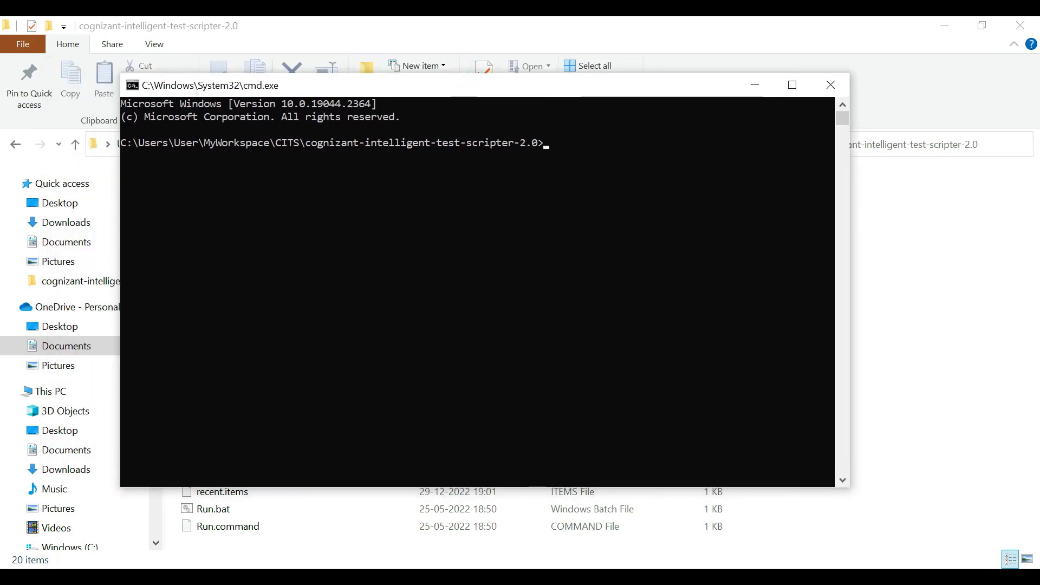
Copy the whole Run.bat command from Notepad++ to the command prompt without running it, and enlarge the command prompt window.
{"action": "key", "text": "alt+Tab"}
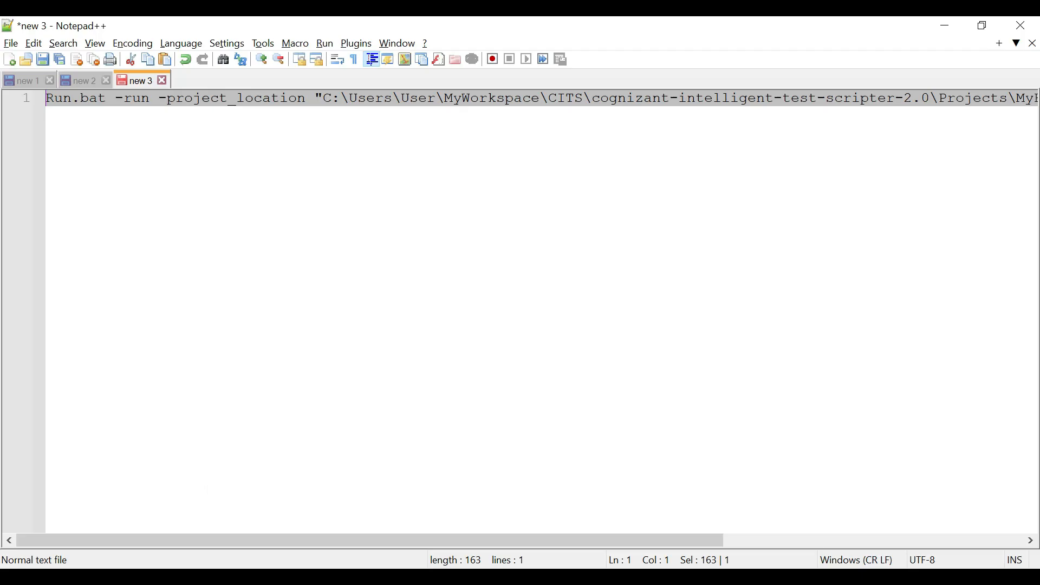
{"action": "left_click", "coordinate": [370, 104]}
{"action": "key", "text": "ctrl+a"}
{"action": "key", "text": "alt+Tab"}
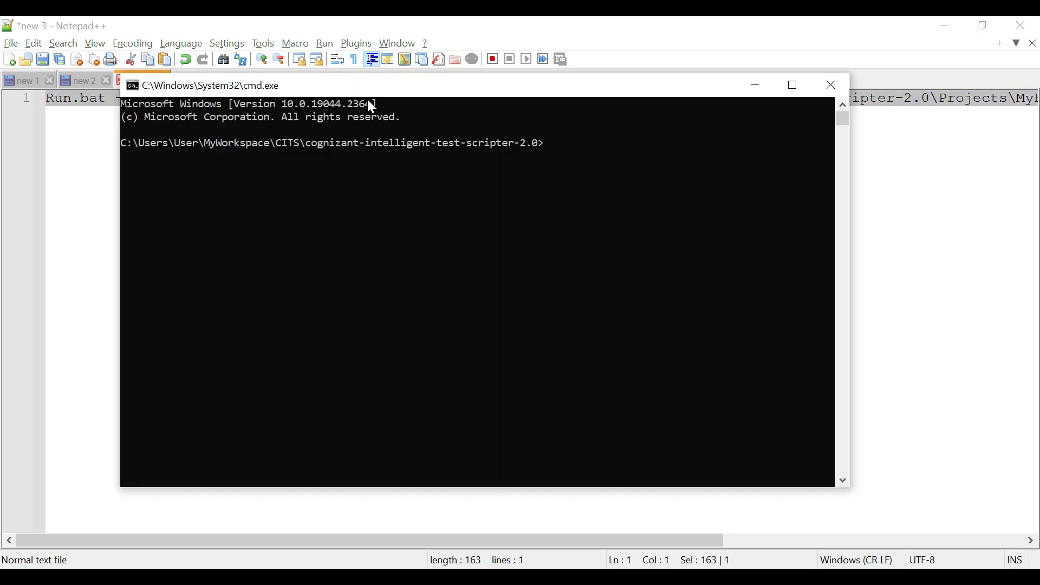
{"action": "type", "text": "Run.bat -run -project_location \"C:\\Users\\User\\MyWorkspace\\CITS\\cognizant-intelligent-test-scripter-2.0\\Projects\\MyFirstProject\" -release \"Release1\" -testset \"Set1\""}
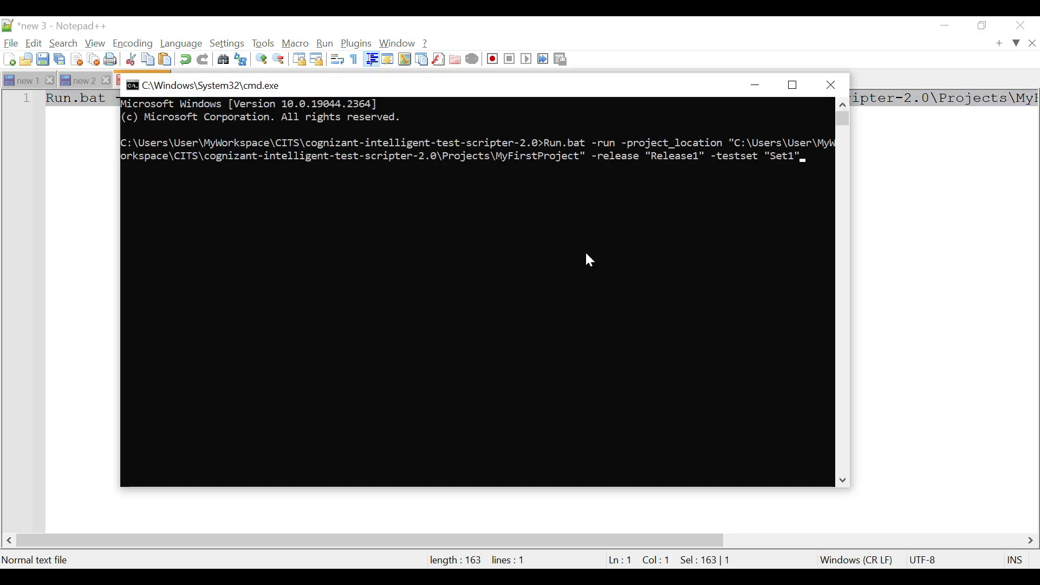
{"action": "left_click_drag", "start_coordinate": [851, 488], "coordinate": [973, 524]}
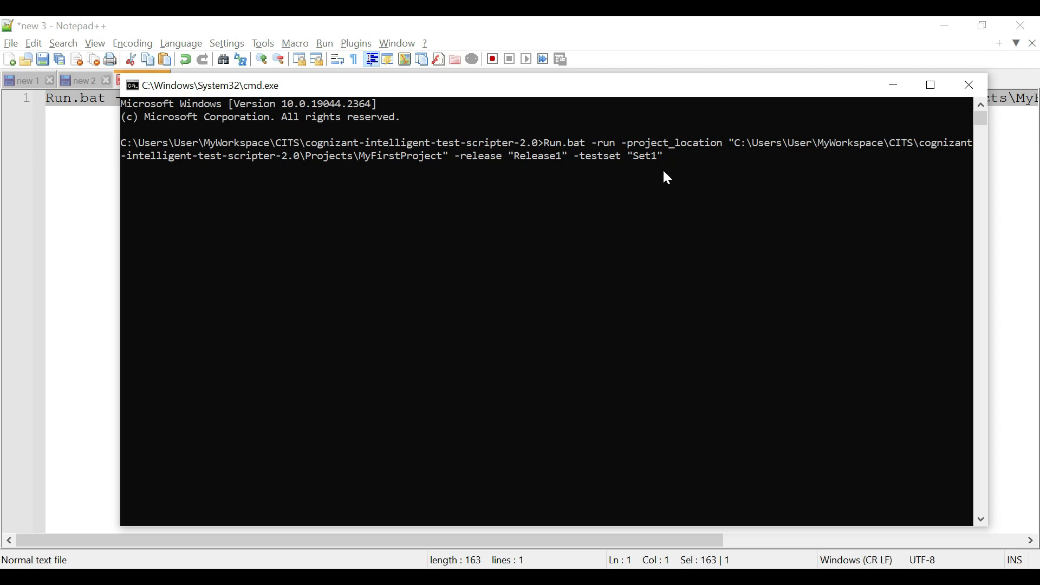
Append -tags "regression" to the Run.bat command for Release1 and Set1, and run it.
{"action": "type", "text": "tags \"\""}
{"action": "key", "text": "Left"}
{"action": "type", "text": "regression"}
{"action": "key", "text": "Return"}
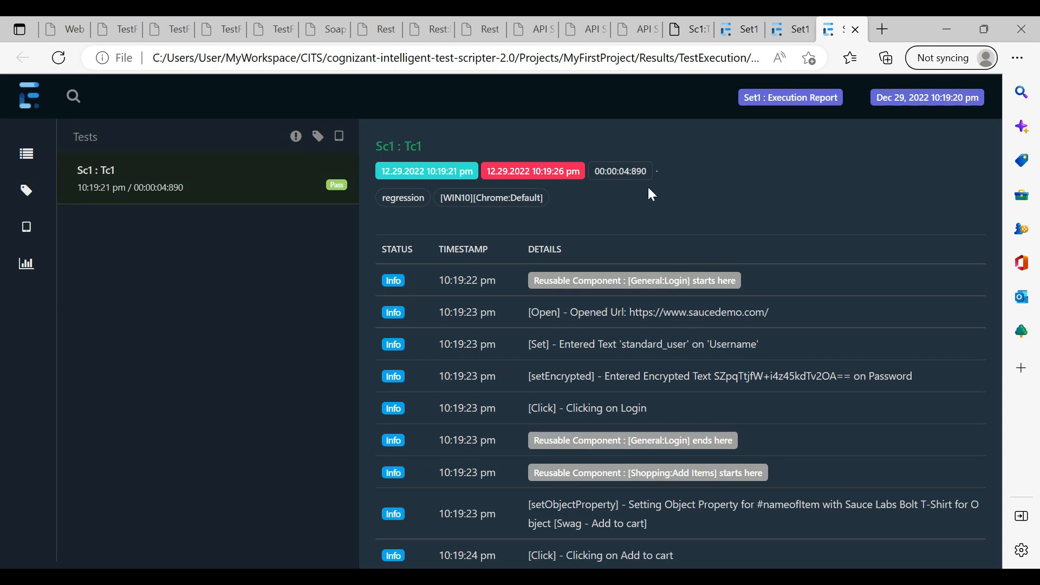
Examine the new Set1 execution report and the command prompt log, checking which test cases were selected for the regression tag.
{"action": "scroll", "coordinate": [706, 284], "scroll_direction": "down", "scroll_amount": 15}
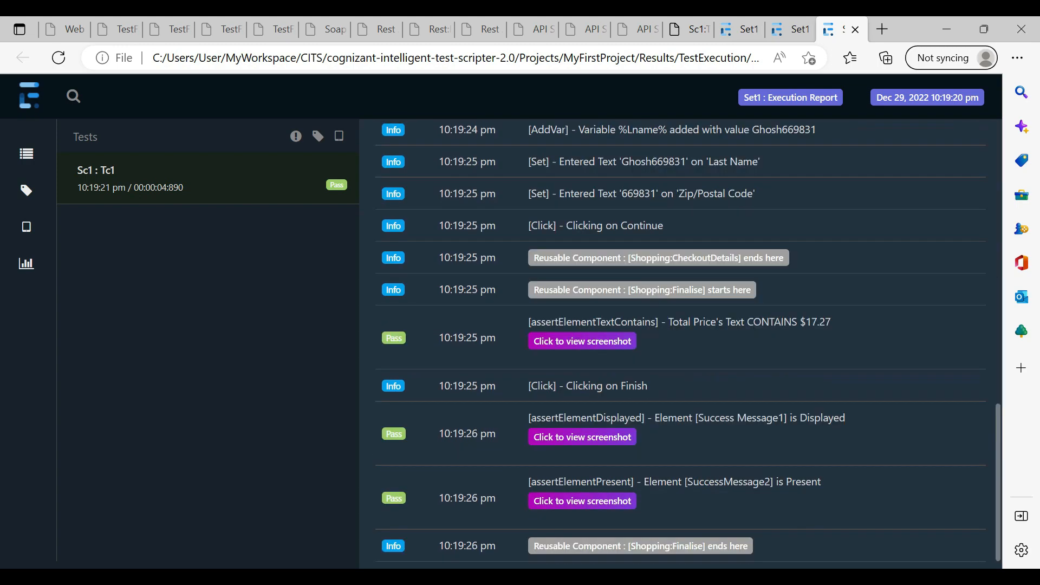
{"action": "key", "text": "alt+Tab"}
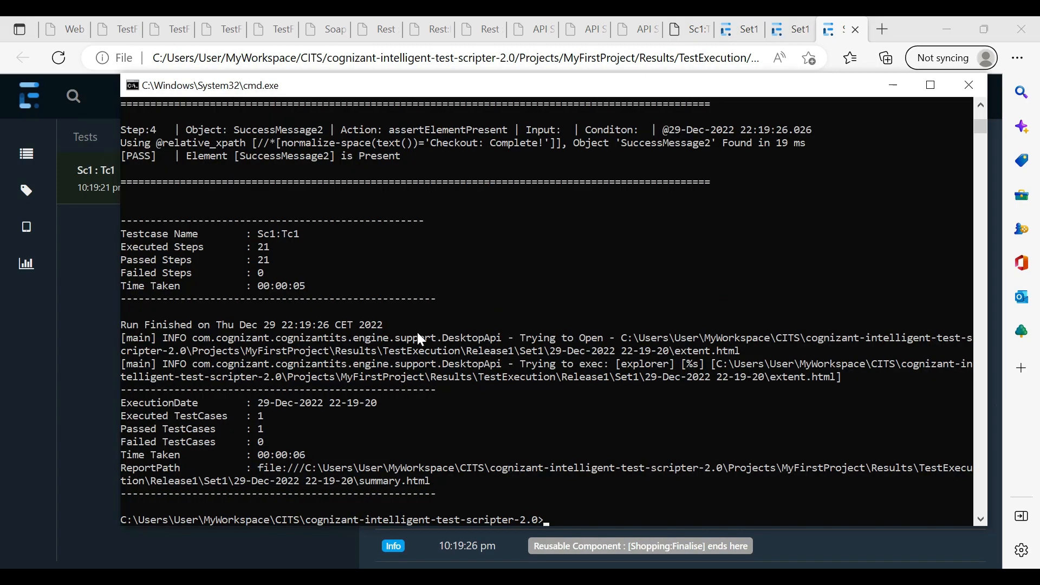
{"action": "scroll", "coordinate": [360, 307], "scroll_direction": "up", "scroll_amount": 20}
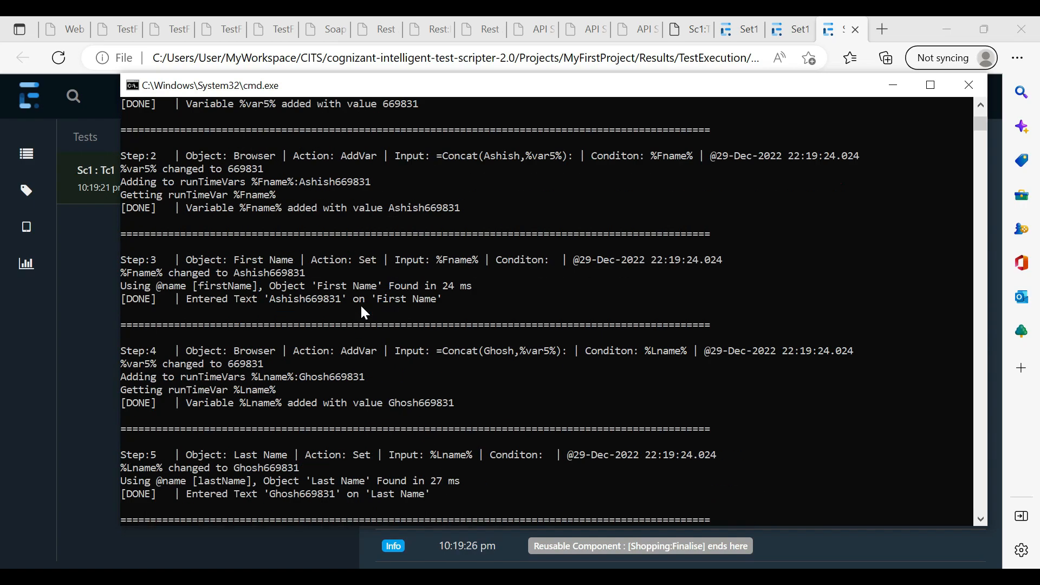
{"action": "scroll", "coordinate": [361, 308], "scroll_direction": "up", "scroll_amount": 12}
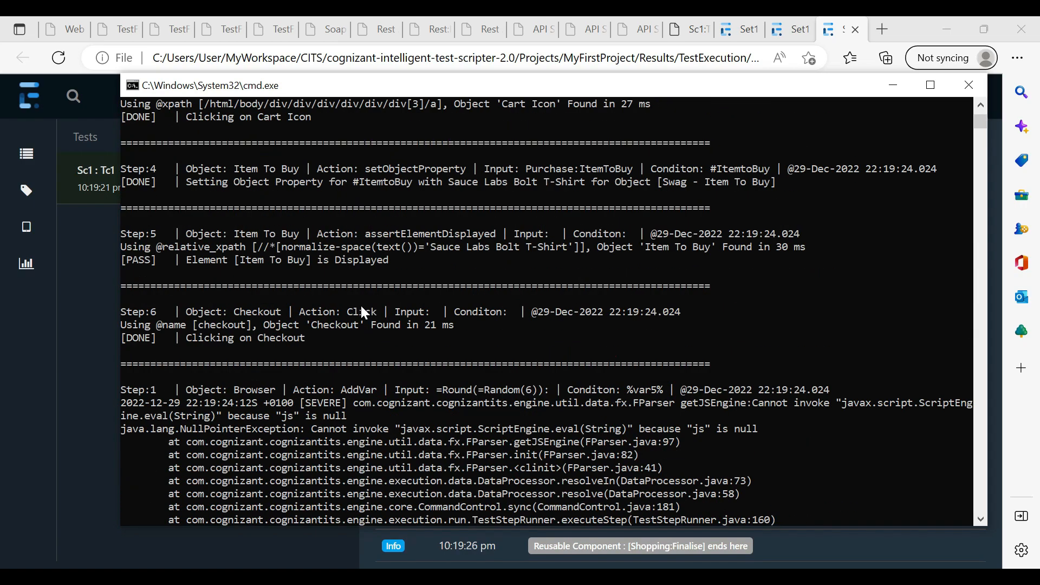
{"action": "scroll", "coordinate": [362, 309], "scroll_direction": "up", "scroll_amount": 20}
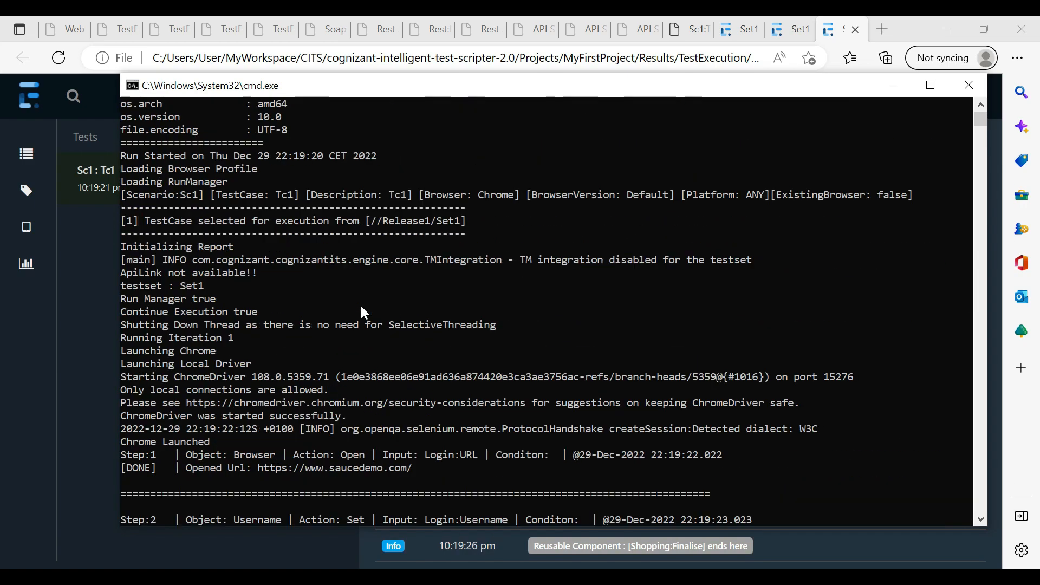
{"action": "scroll", "coordinate": [364, 313], "scroll_direction": "up", "scroll_amount": 1}
{"action": "left_click_drag", "start_coordinate": [121, 221], "coordinate": [401, 224]}
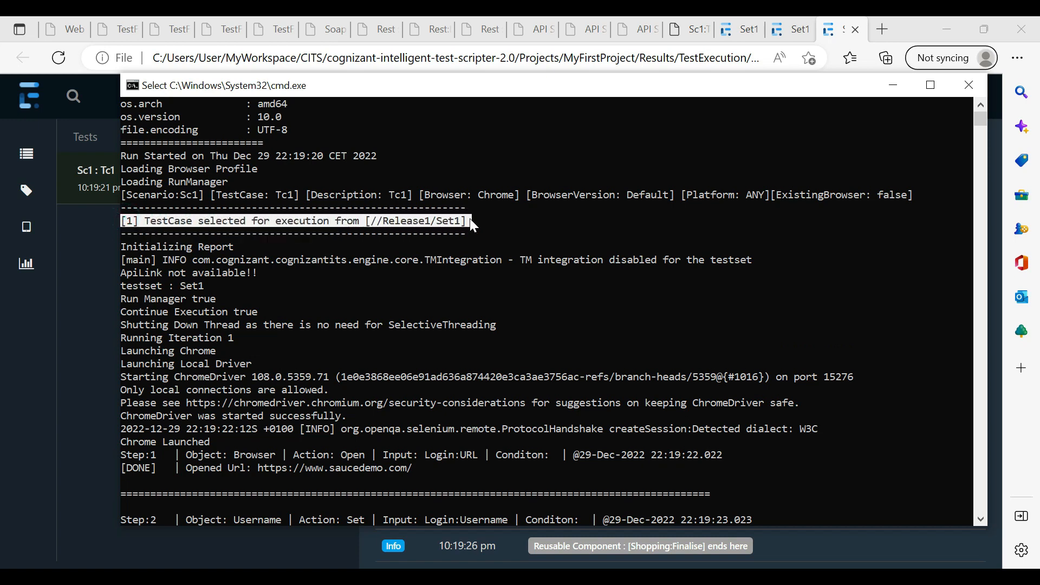
{"action": "scroll", "coordinate": [669, 206], "scroll_direction": "up", "scroll_amount": 5}
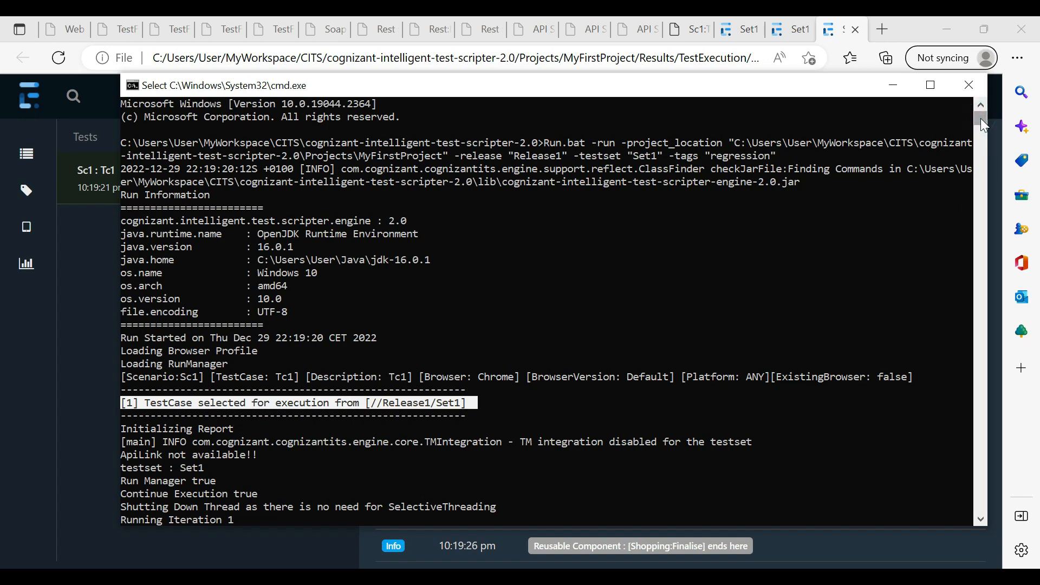
{"action": "left_click_drag", "start_coordinate": [981, 118], "coordinate": [977, 206]}
{"action": "key", "text": "Escape"}
{"action": "type", "text": "cls"}
{"action": "key", "text": "Return"}
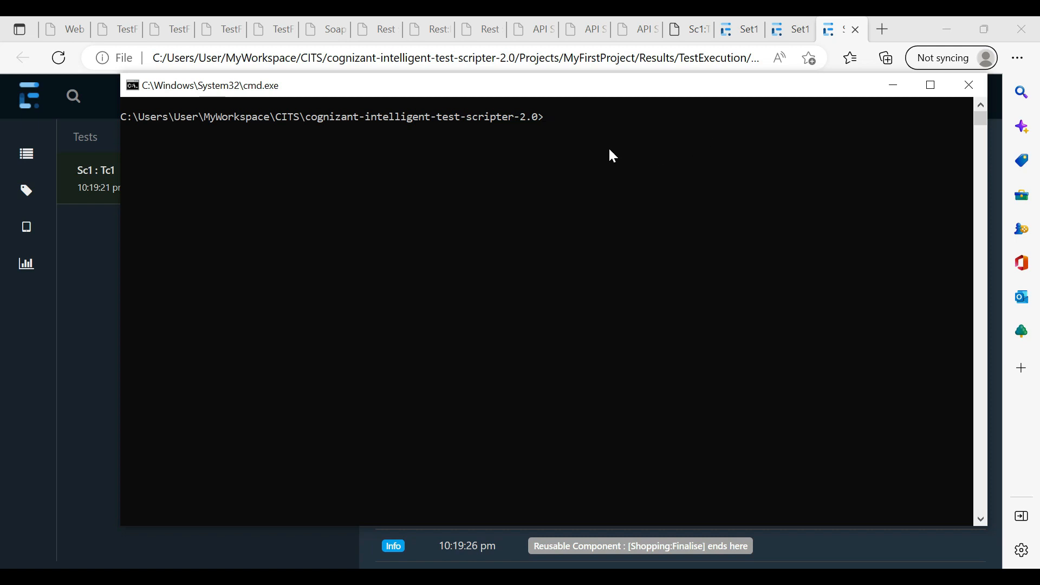
{"action": "type", "text": "Run.bat -run -project_location \"C:\\Users\\User\\MyWorkspace\\CITS\\cognizant-intelligent-test-scripter-2.0\\Projects\\MyFirstProject\" -release \"Release1\" -testset \"Set1\""}
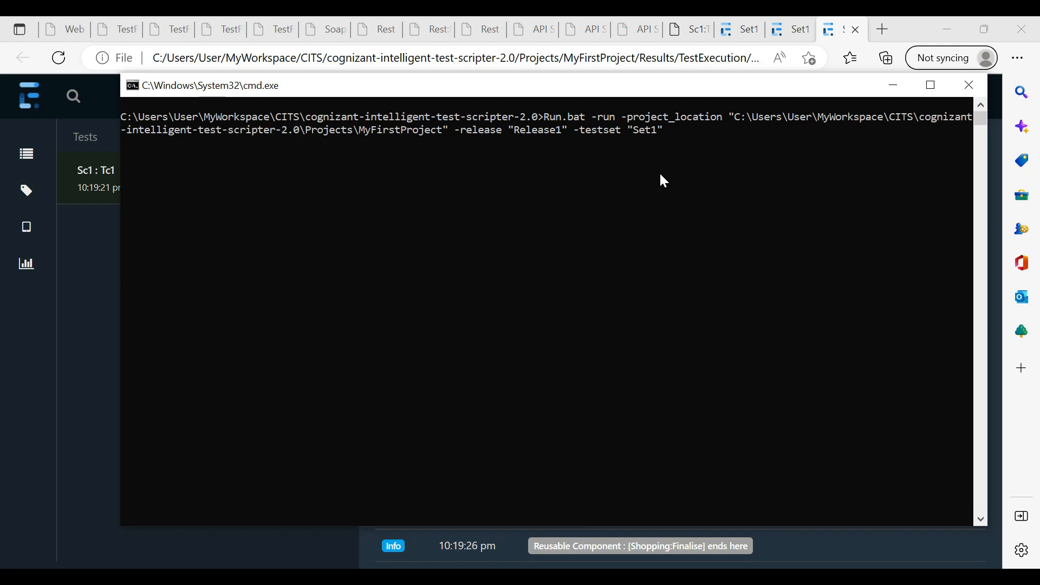
{"action": "type", "text": "-tags \"\""}
{"action": "key", "text": "Left"}
{"action": "type", "text": "@smoke"}
{"action": "key", "text": "Return"}
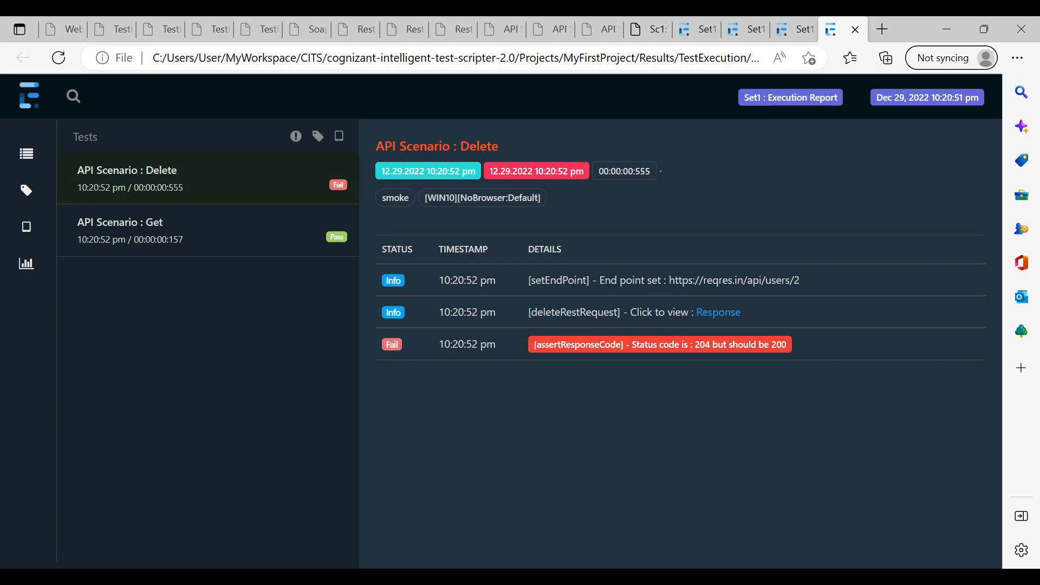
Examine the API Scenario Get and Delete results in the new Set1 report, and check the command prompt log for the selected test cases.
{"action": "left_click", "coordinate": [234, 236]}
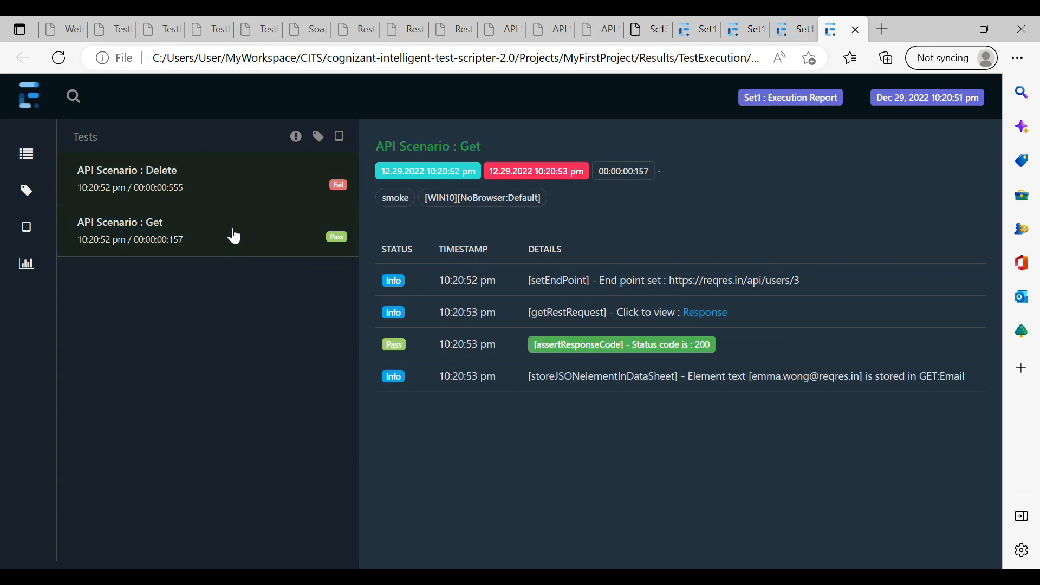
{"action": "left_click", "coordinate": [230, 198]}
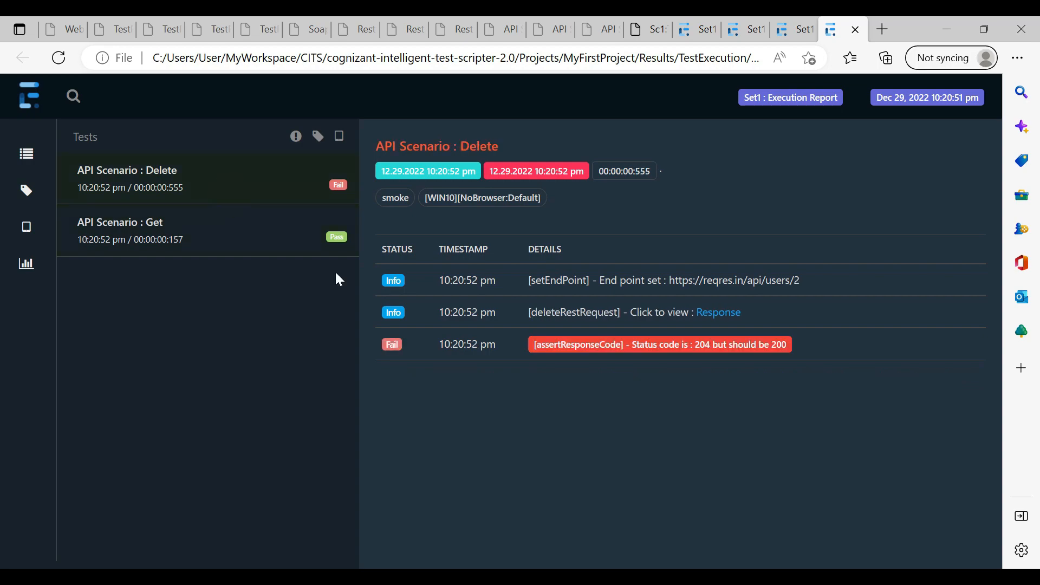
{"action": "key", "text": "alt+Tab"}
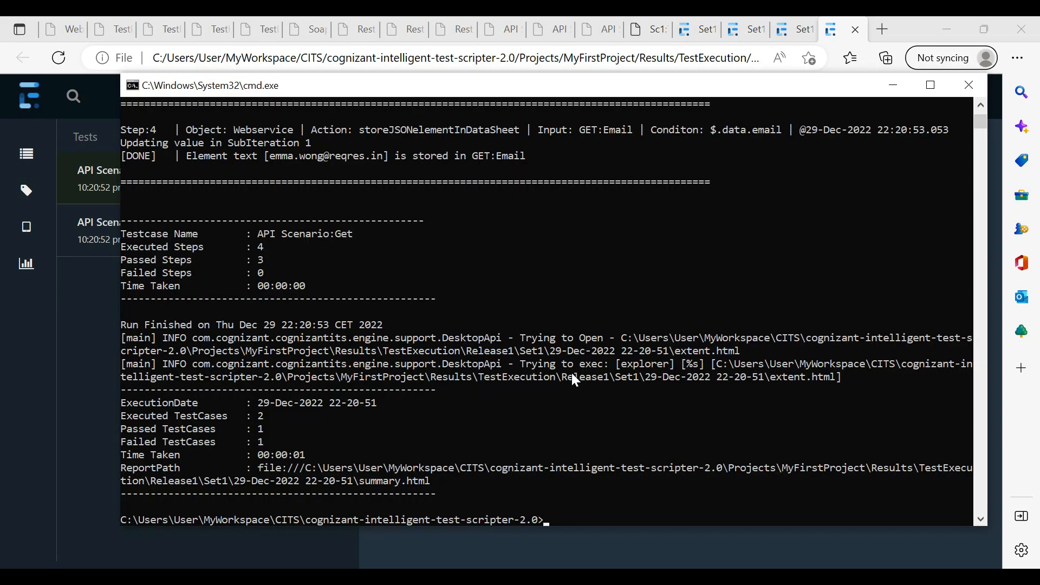
{"action": "scroll", "coordinate": [518, 374], "scroll_direction": "up", "scroll_amount": 20}
{"action": "scroll", "coordinate": [519, 375], "scroll_direction": "up", "scroll_amount": 6}
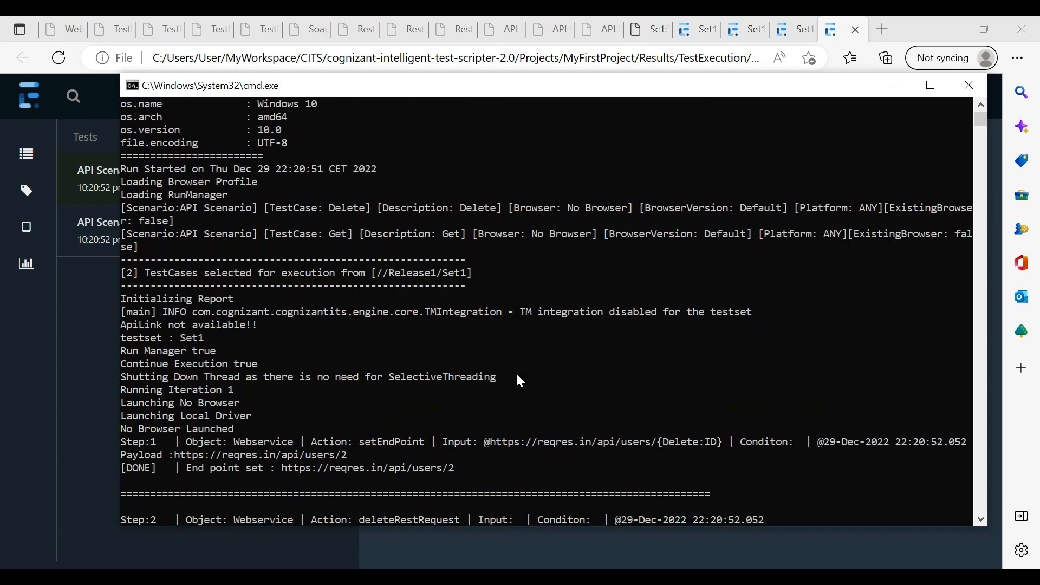
{"action": "left_click_drag", "start_coordinate": [125, 271], "coordinate": [344, 279]}
{"action": "left_click_drag", "start_coordinate": [424, 280], "coordinate": [473, 274]}
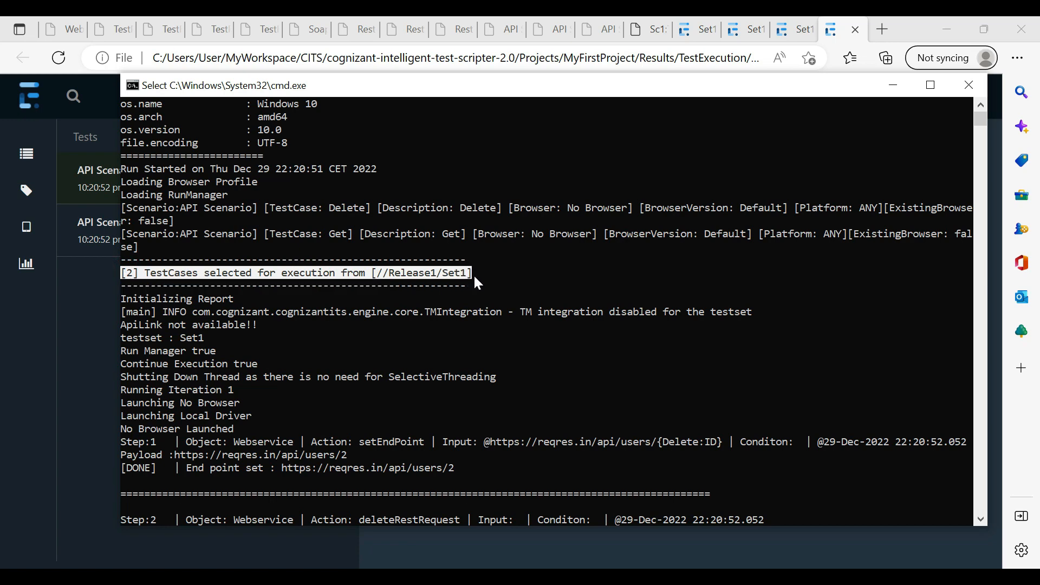